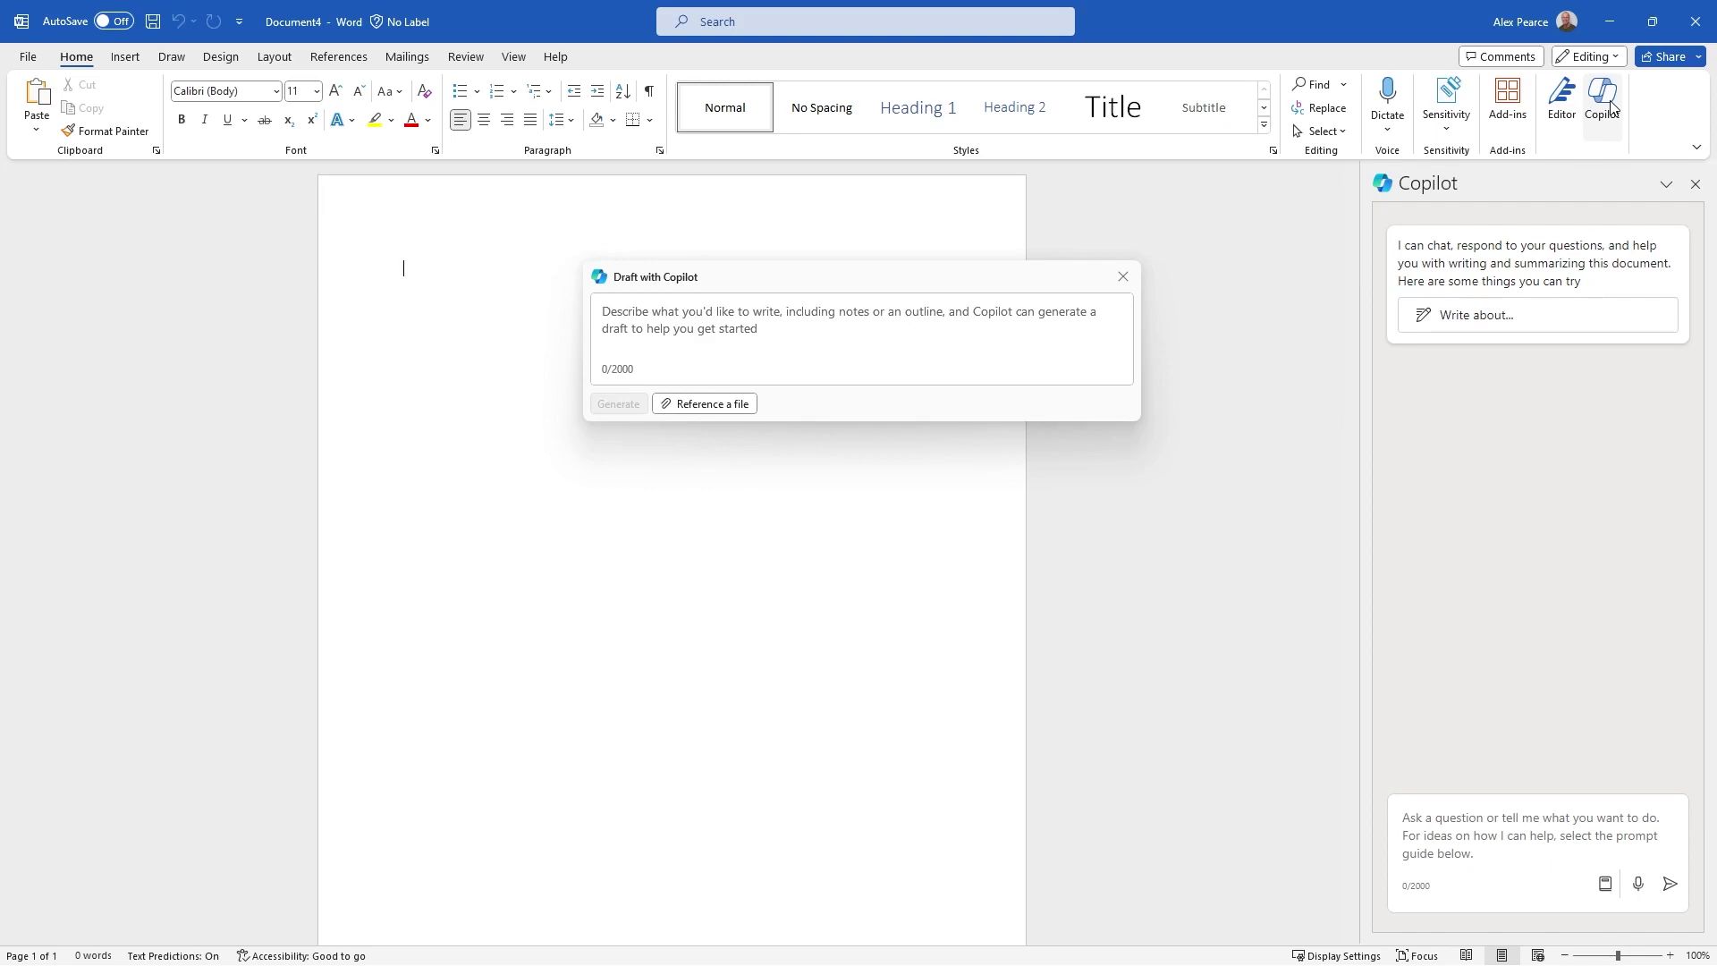
{"action": "left_click", "coordinate": [1534, 318]}
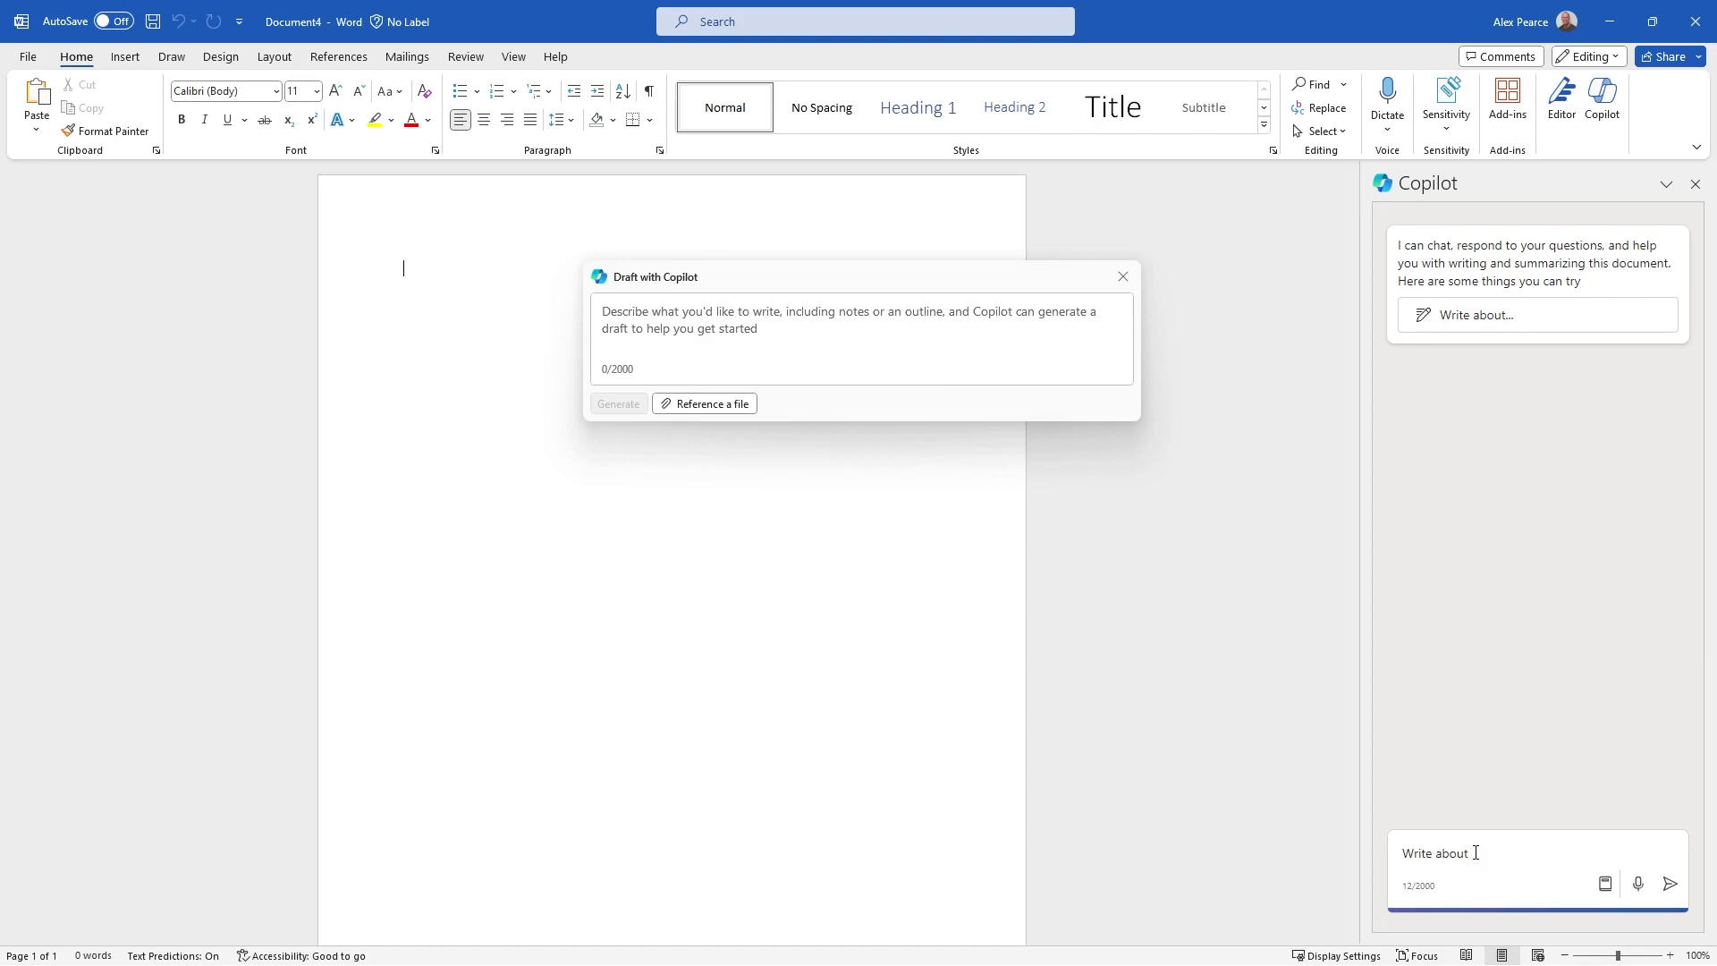
{"action": "left_click_drag", "start_coordinate": [1474, 853], "coordinate": [1393, 860]}
{"action": "key", "text": "BackSpace"}
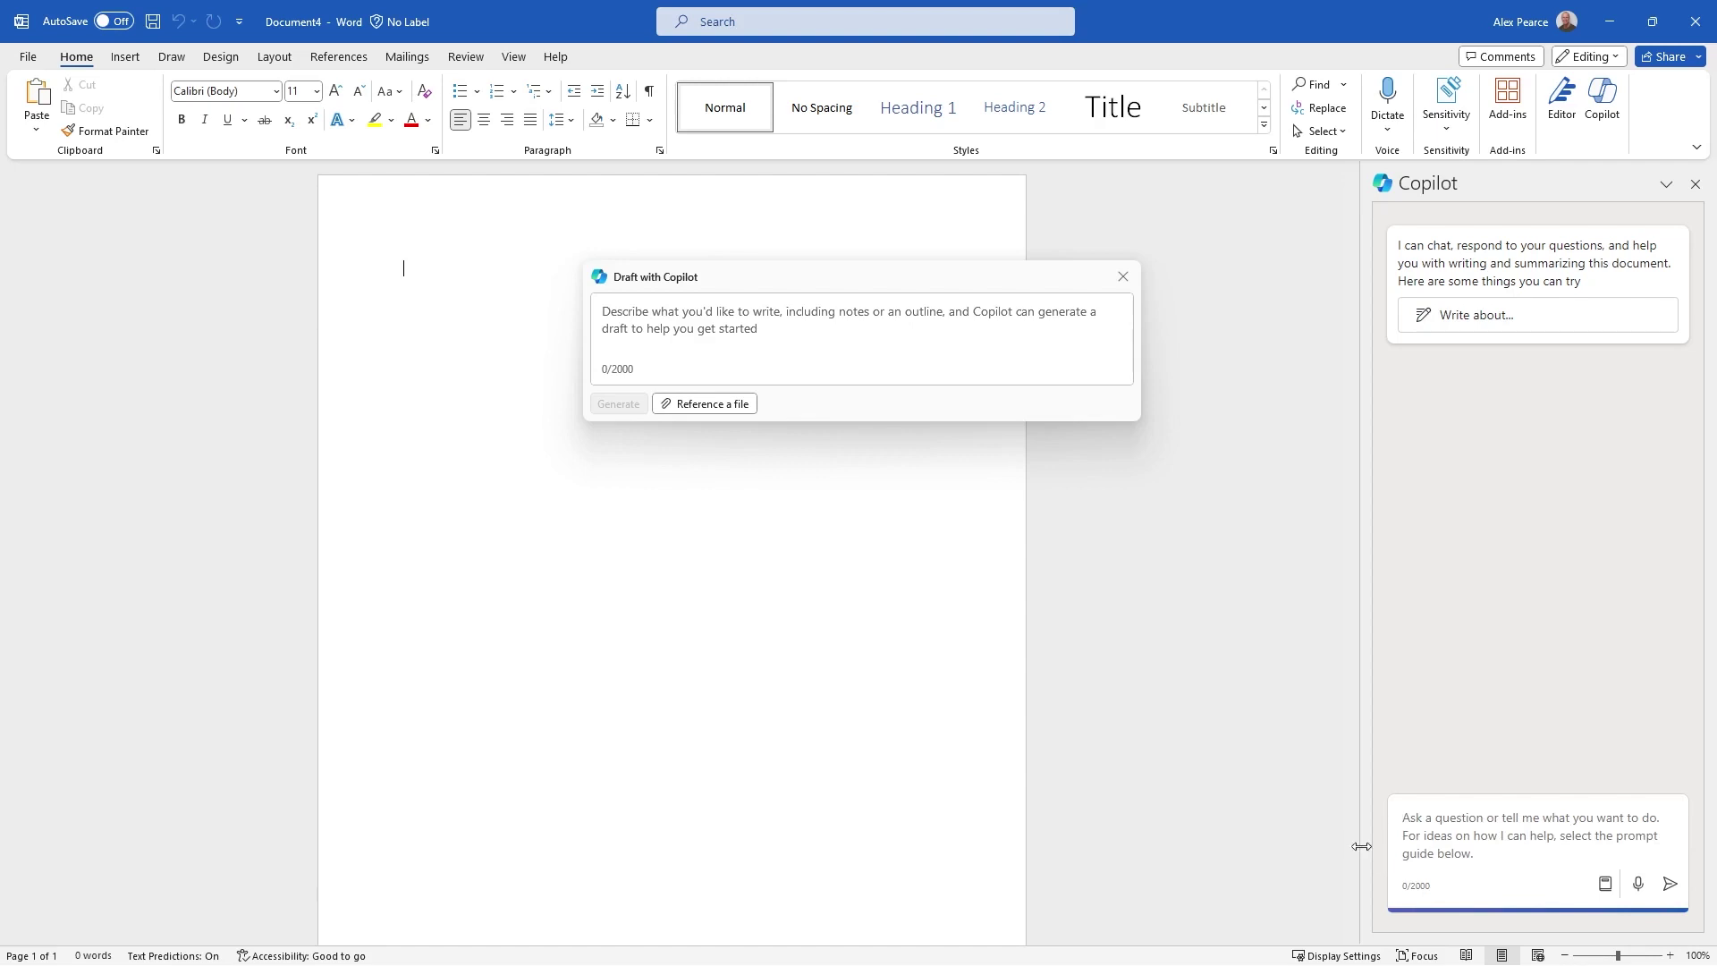
- Browse the Create and Ask prompt examples and send 'How can Copilot help?' to Copilot
{"action": "left_click", "coordinate": [1605, 886]}
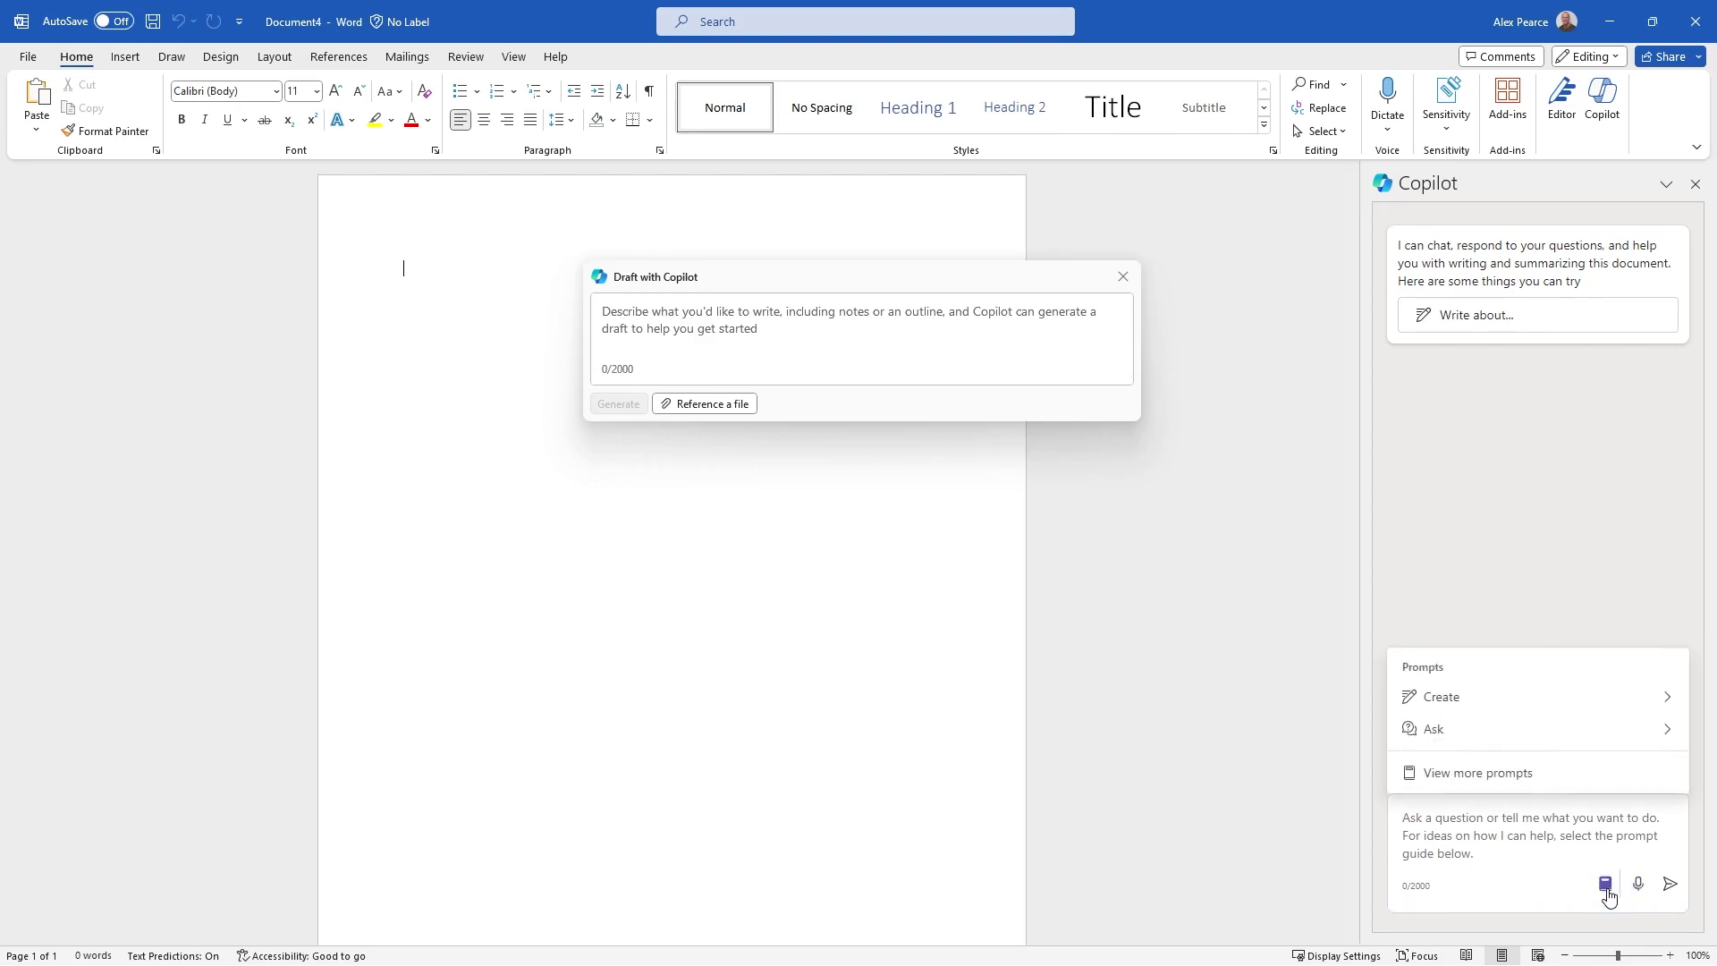
{"action": "left_click", "coordinate": [1535, 704]}
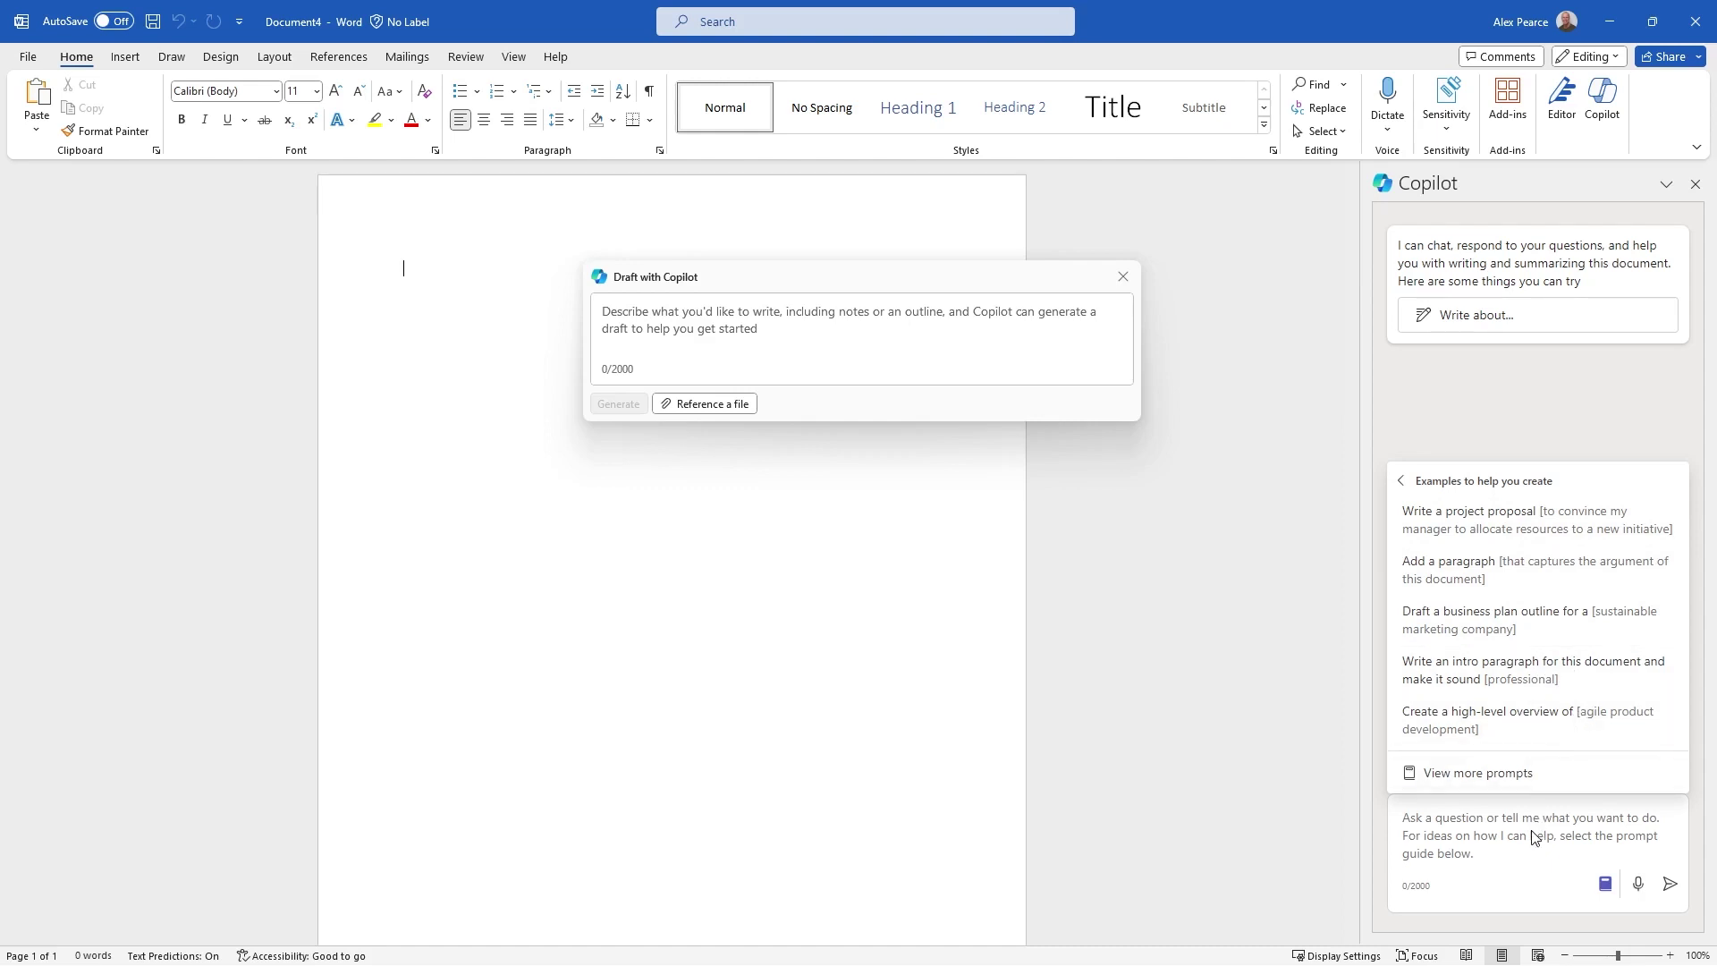
{"action": "left_click", "coordinate": [1402, 482]}
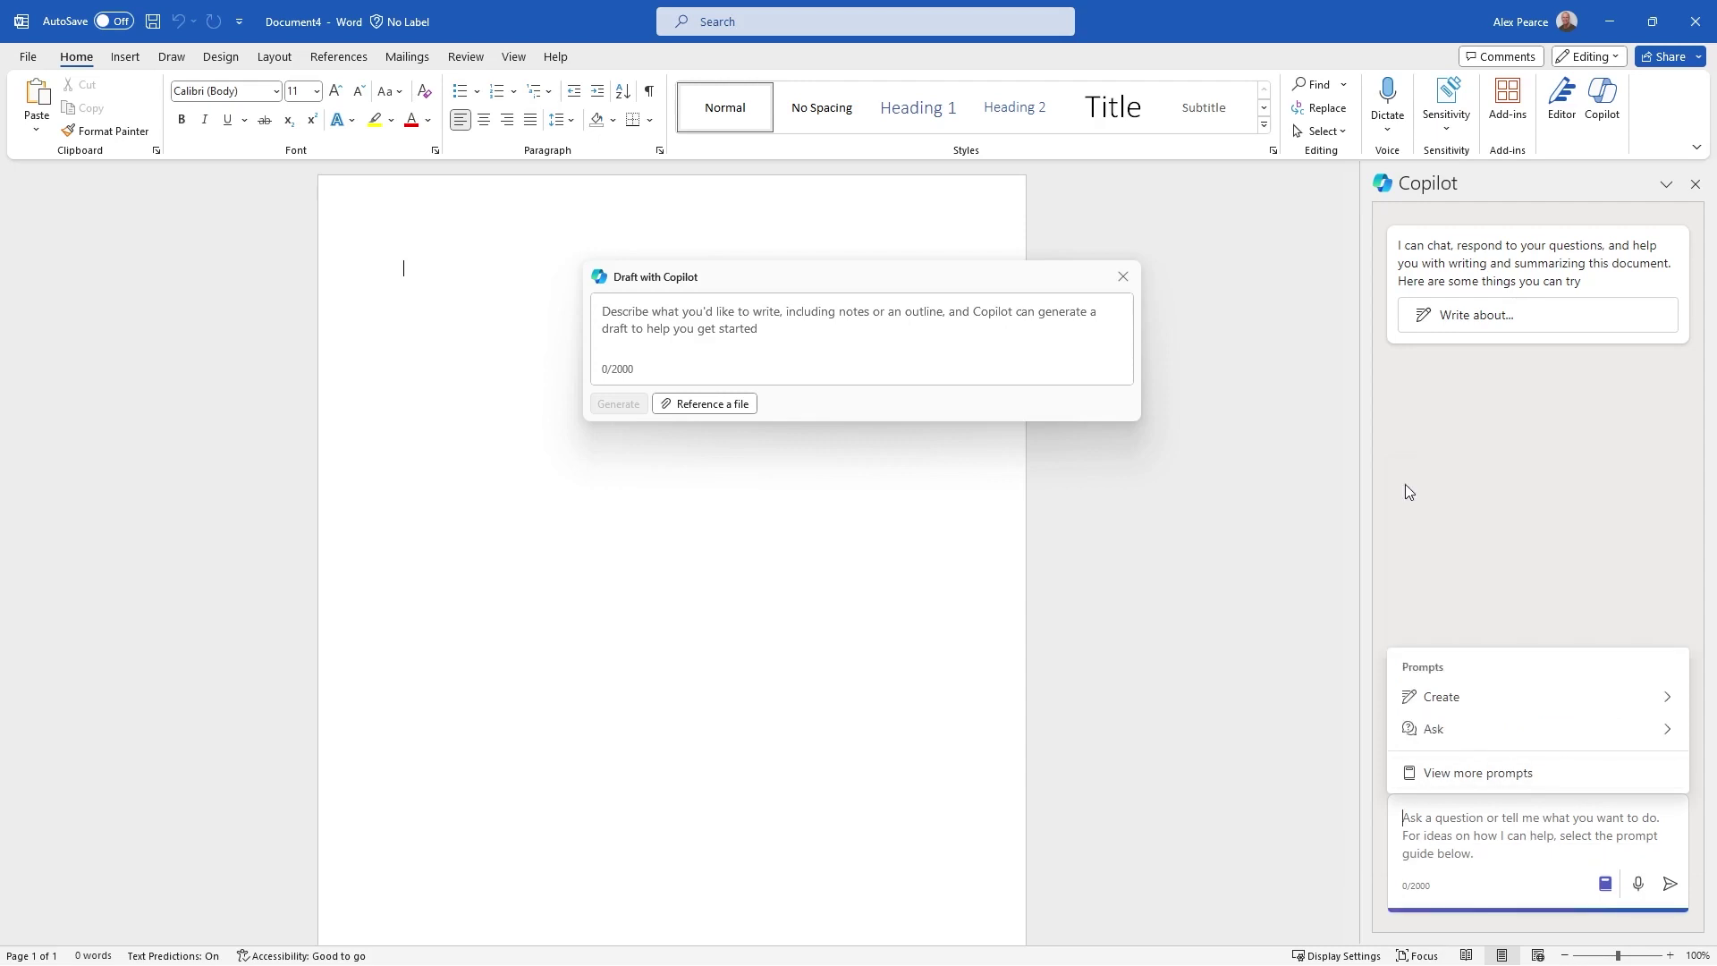
{"action": "left_click", "coordinate": [1458, 733]}
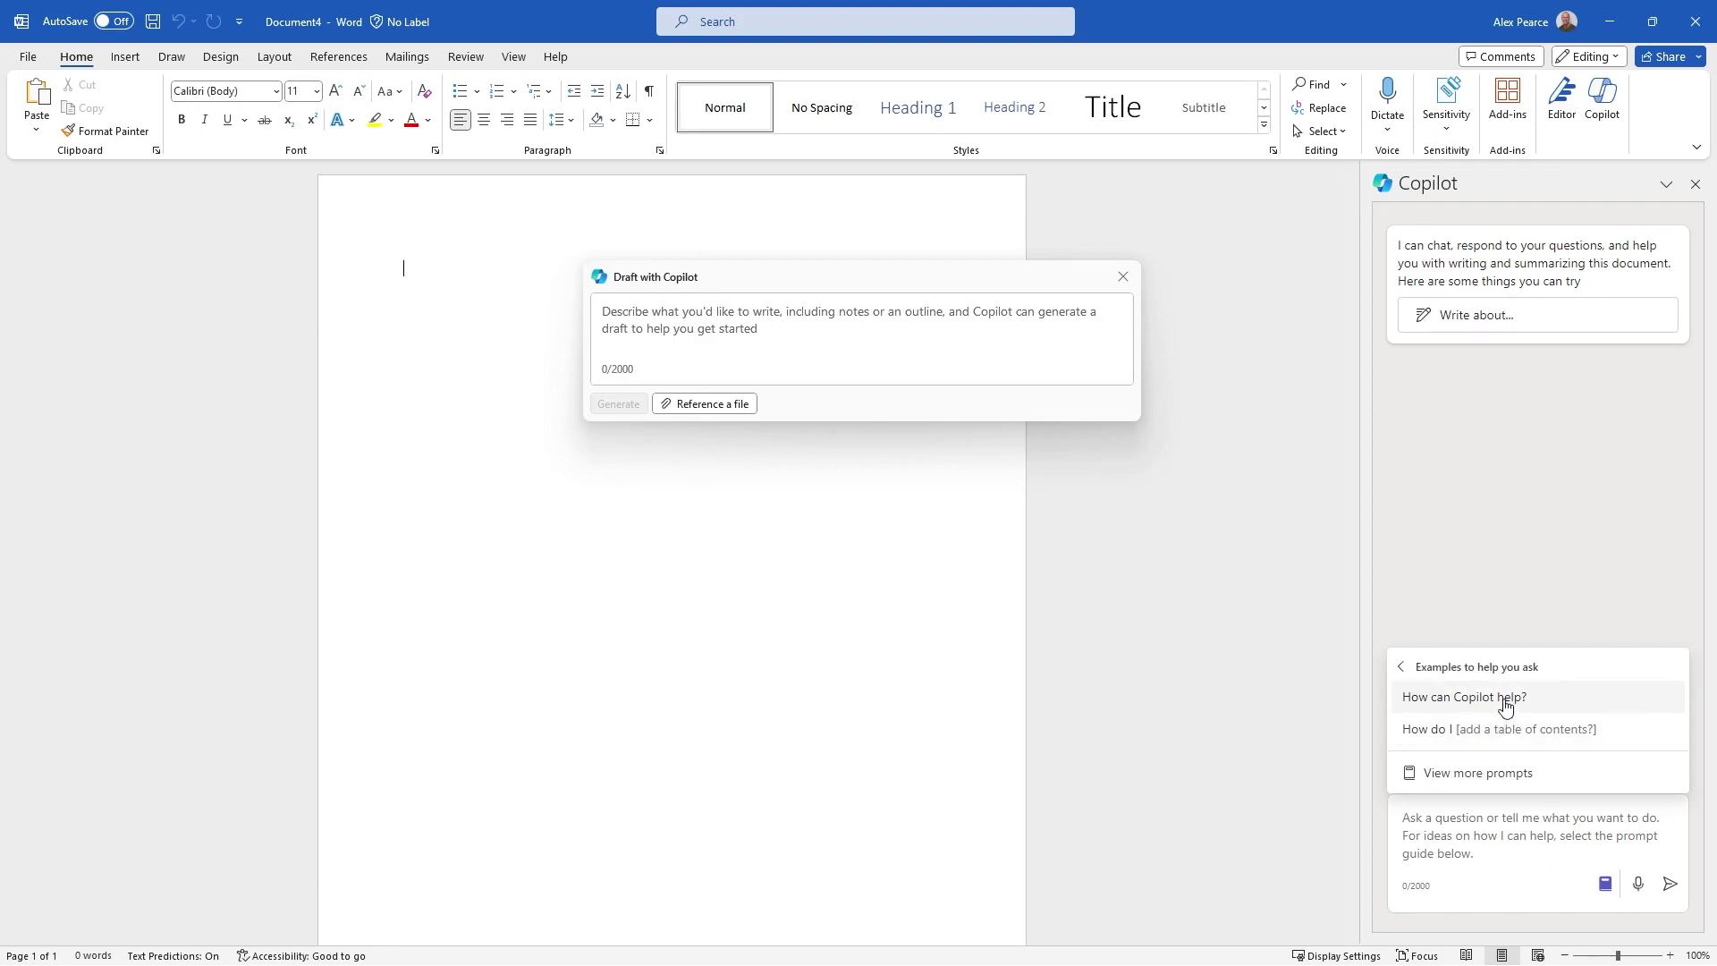
{"action": "left_click", "coordinate": [1505, 704]}
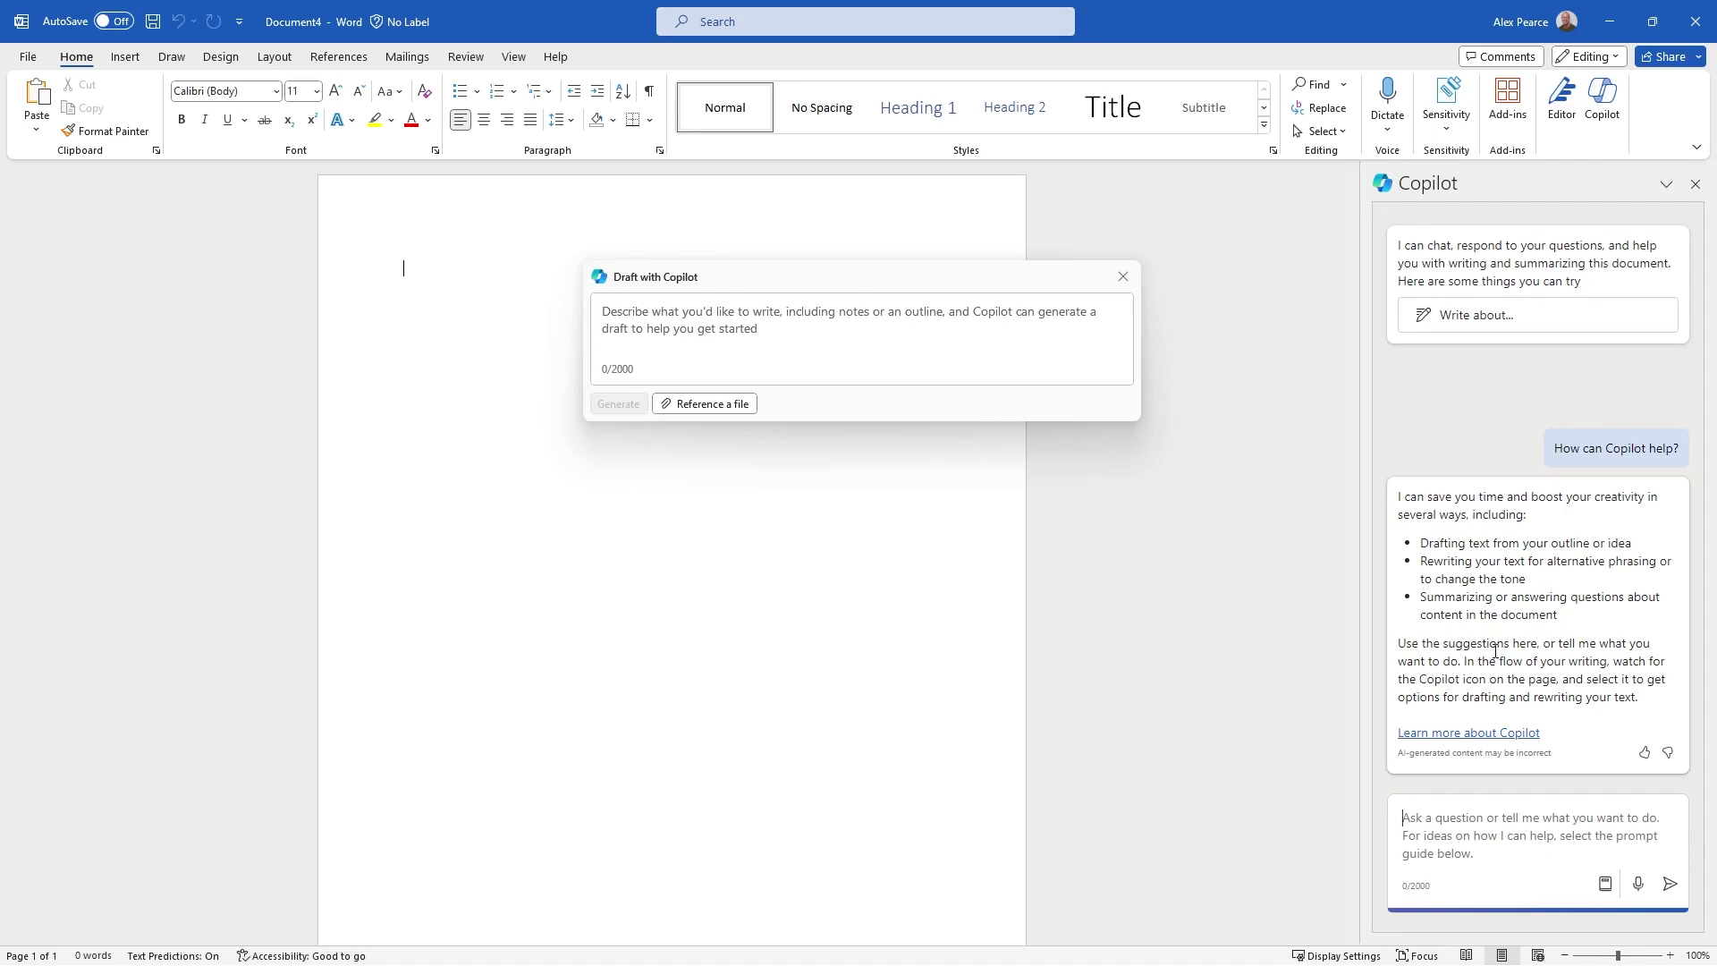
{"action": "left_click", "coordinate": [1605, 883]}
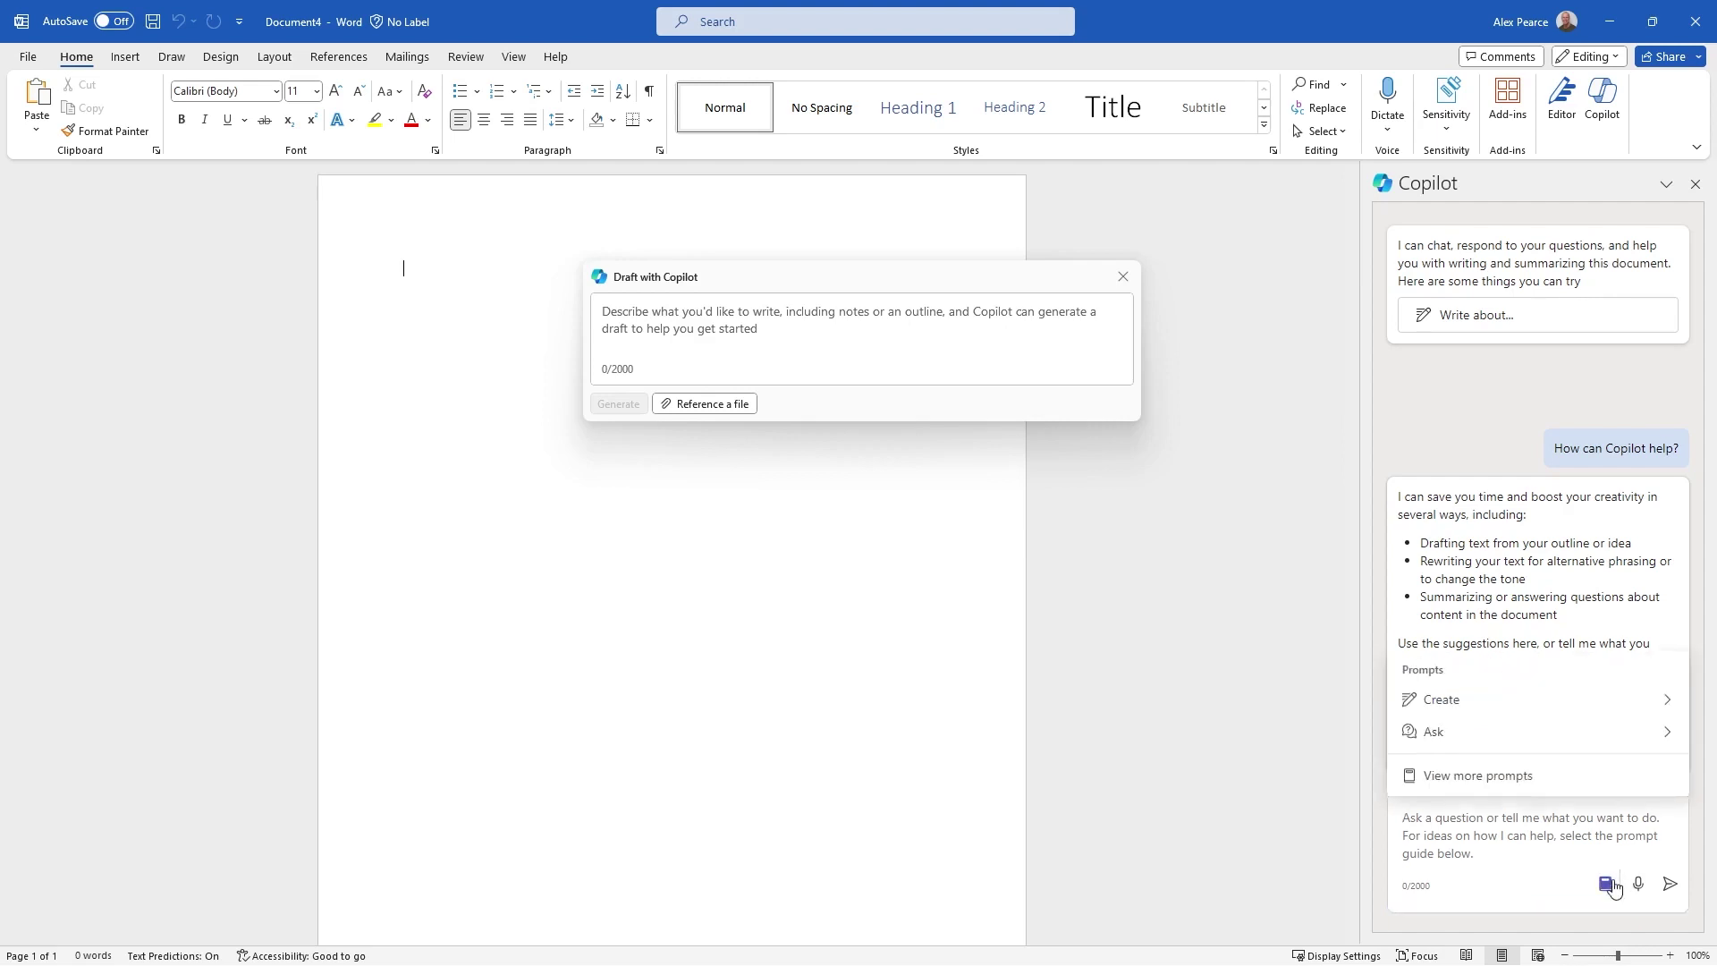
- Pick 'Look for recipes' in Copilot Lab to load the dairy-alternative birthday cake prompt
{"action": "left_click", "coordinate": [1514, 780]}
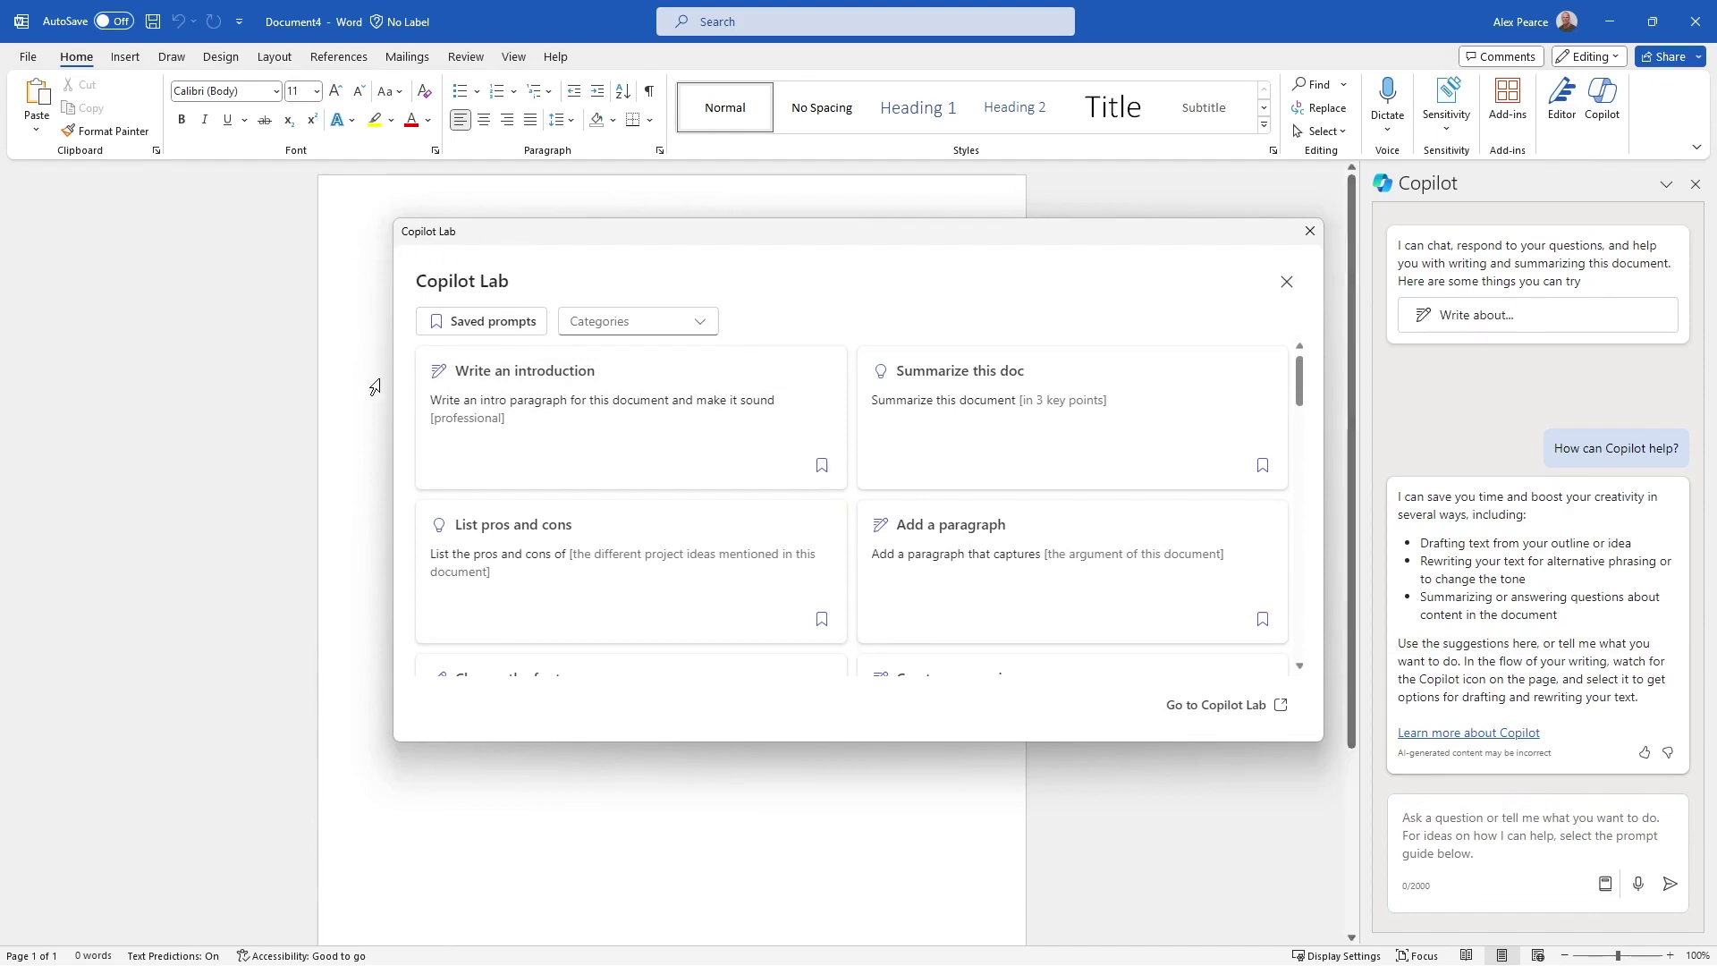
{"action": "scroll", "coordinate": [739, 449], "scroll_direction": "down", "scroll_amount": 4}
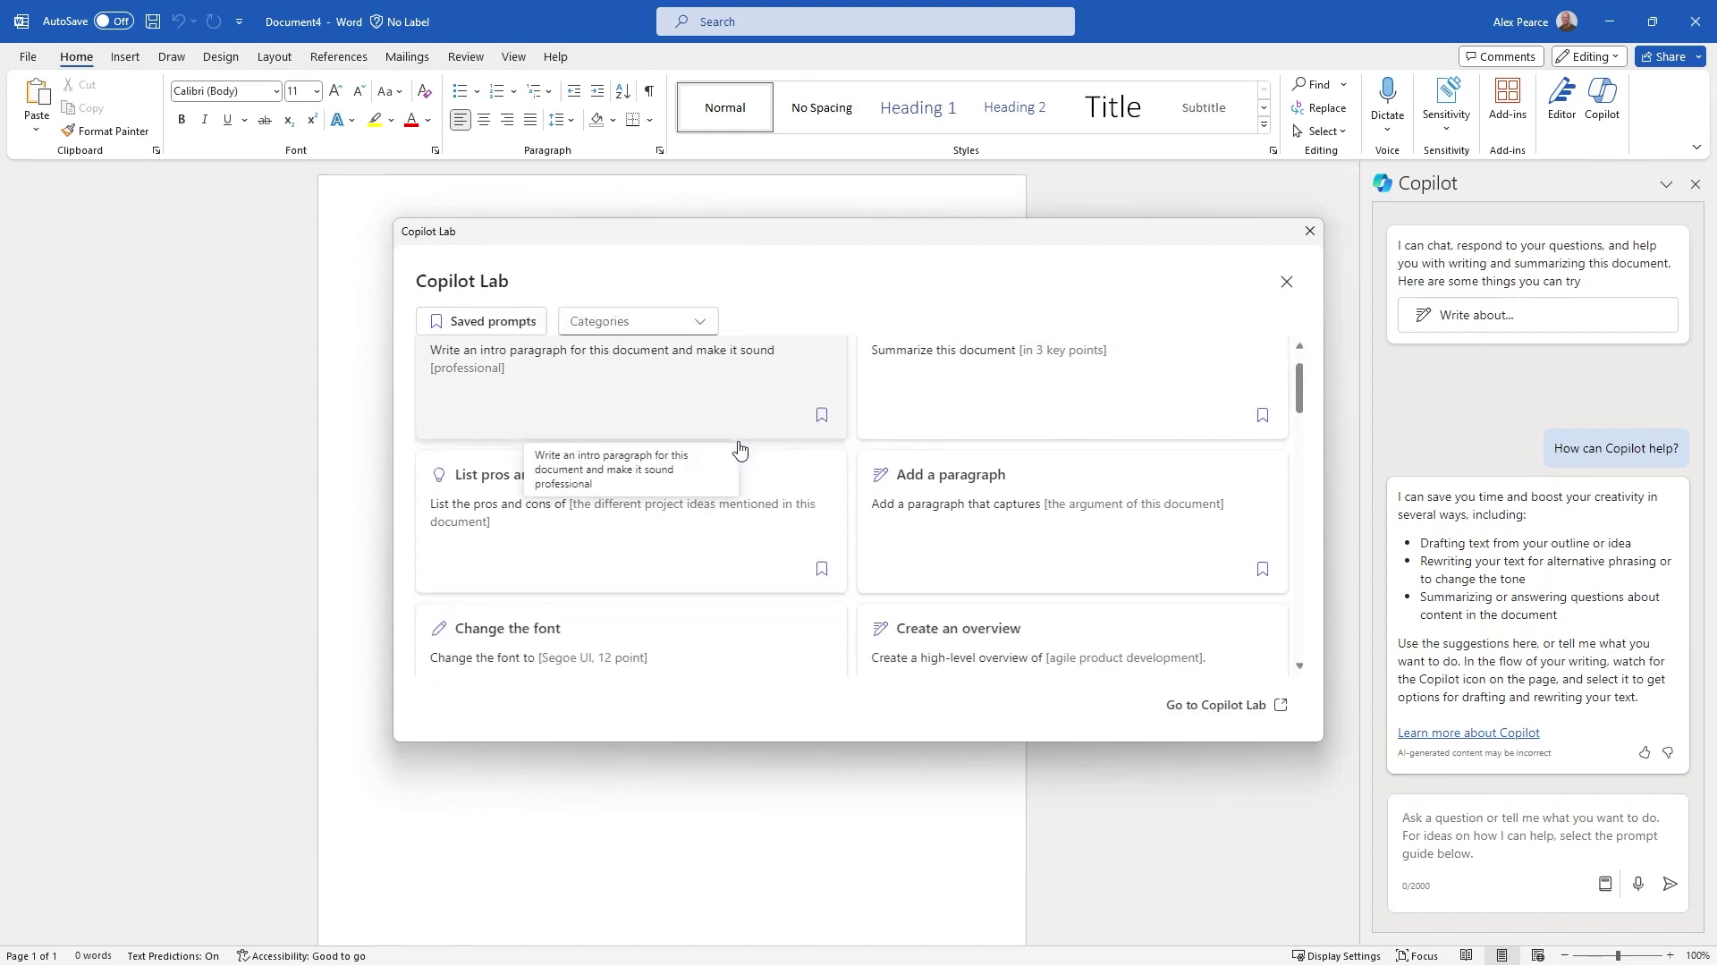
{"action": "scroll", "coordinate": [742, 474], "scroll_direction": "down", "scroll_amount": 3}
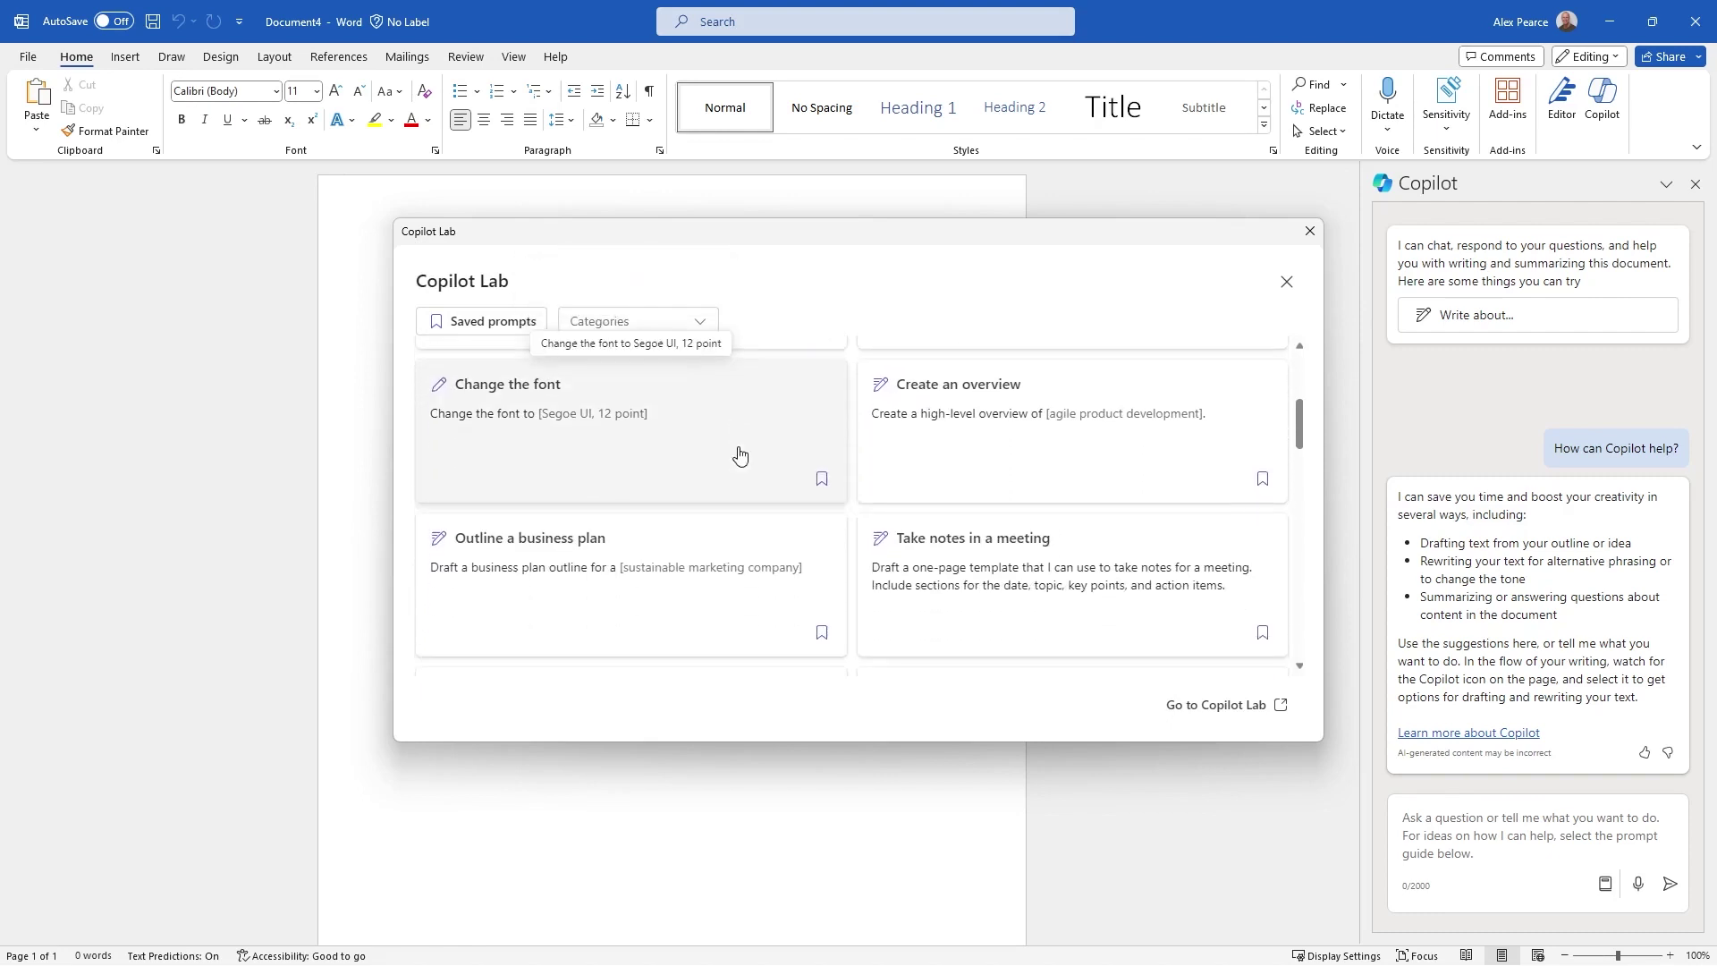
{"action": "scroll", "coordinate": [746, 504], "scroll_direction": "down", "scroll_amount": 4}
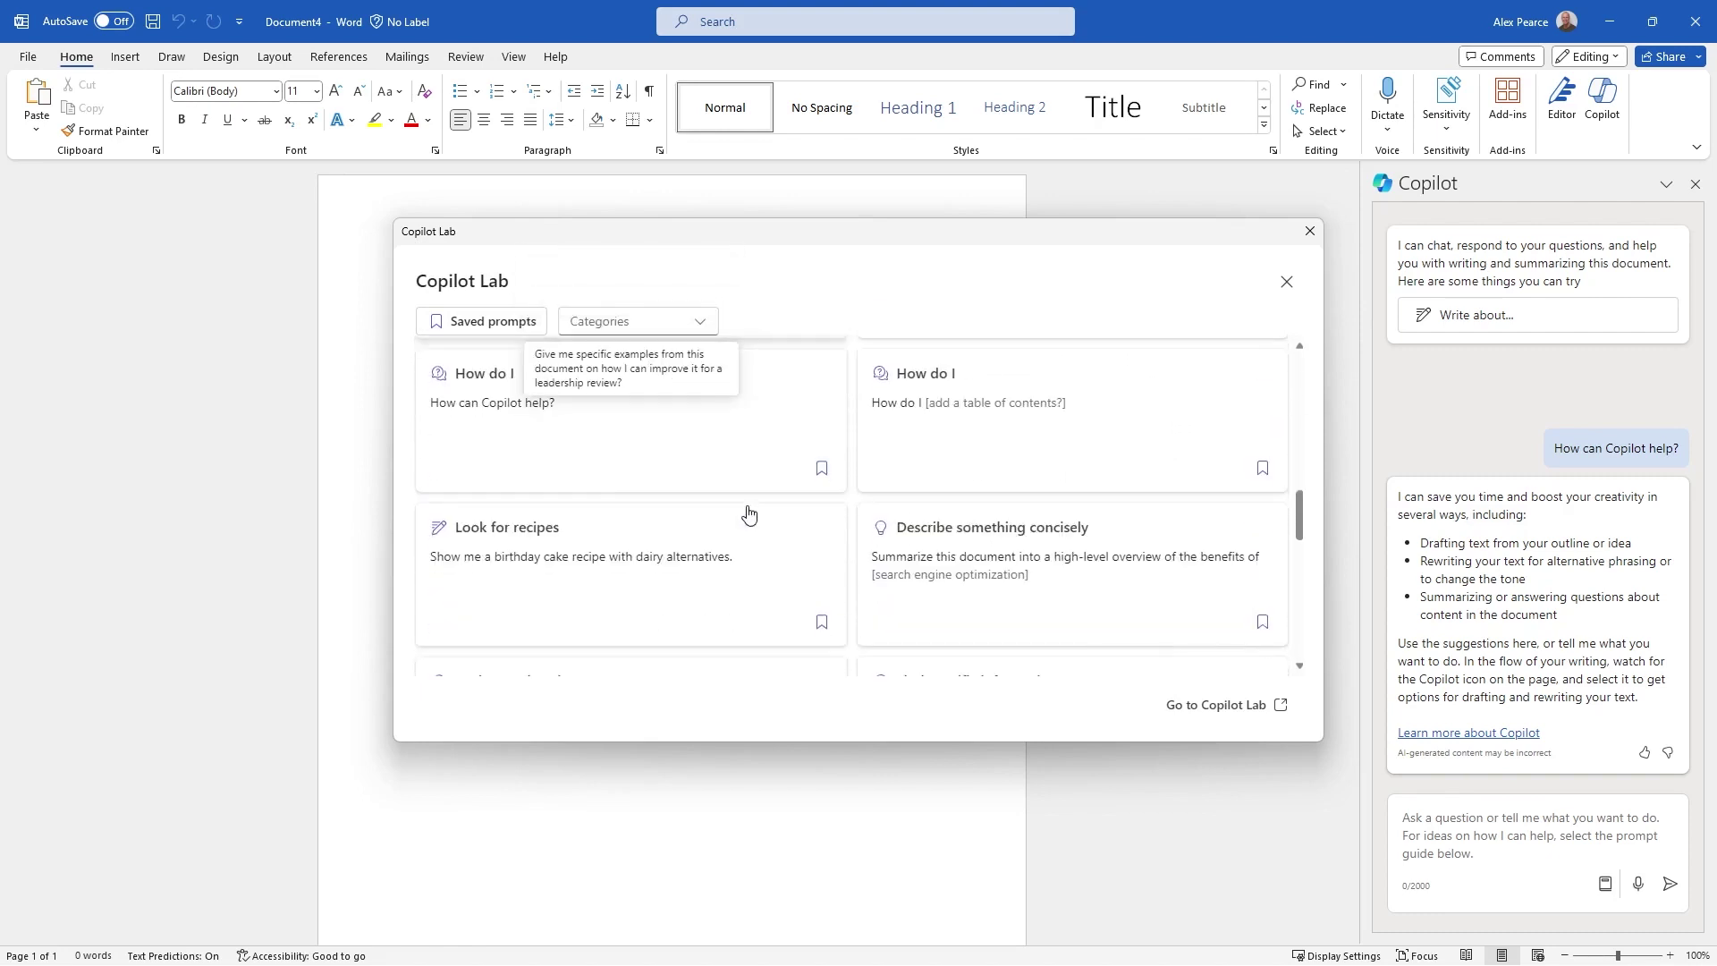
{"action": "scroll", "coordinate": [747, 512], "scroll_direction": "down", "scroll_amount": 2}
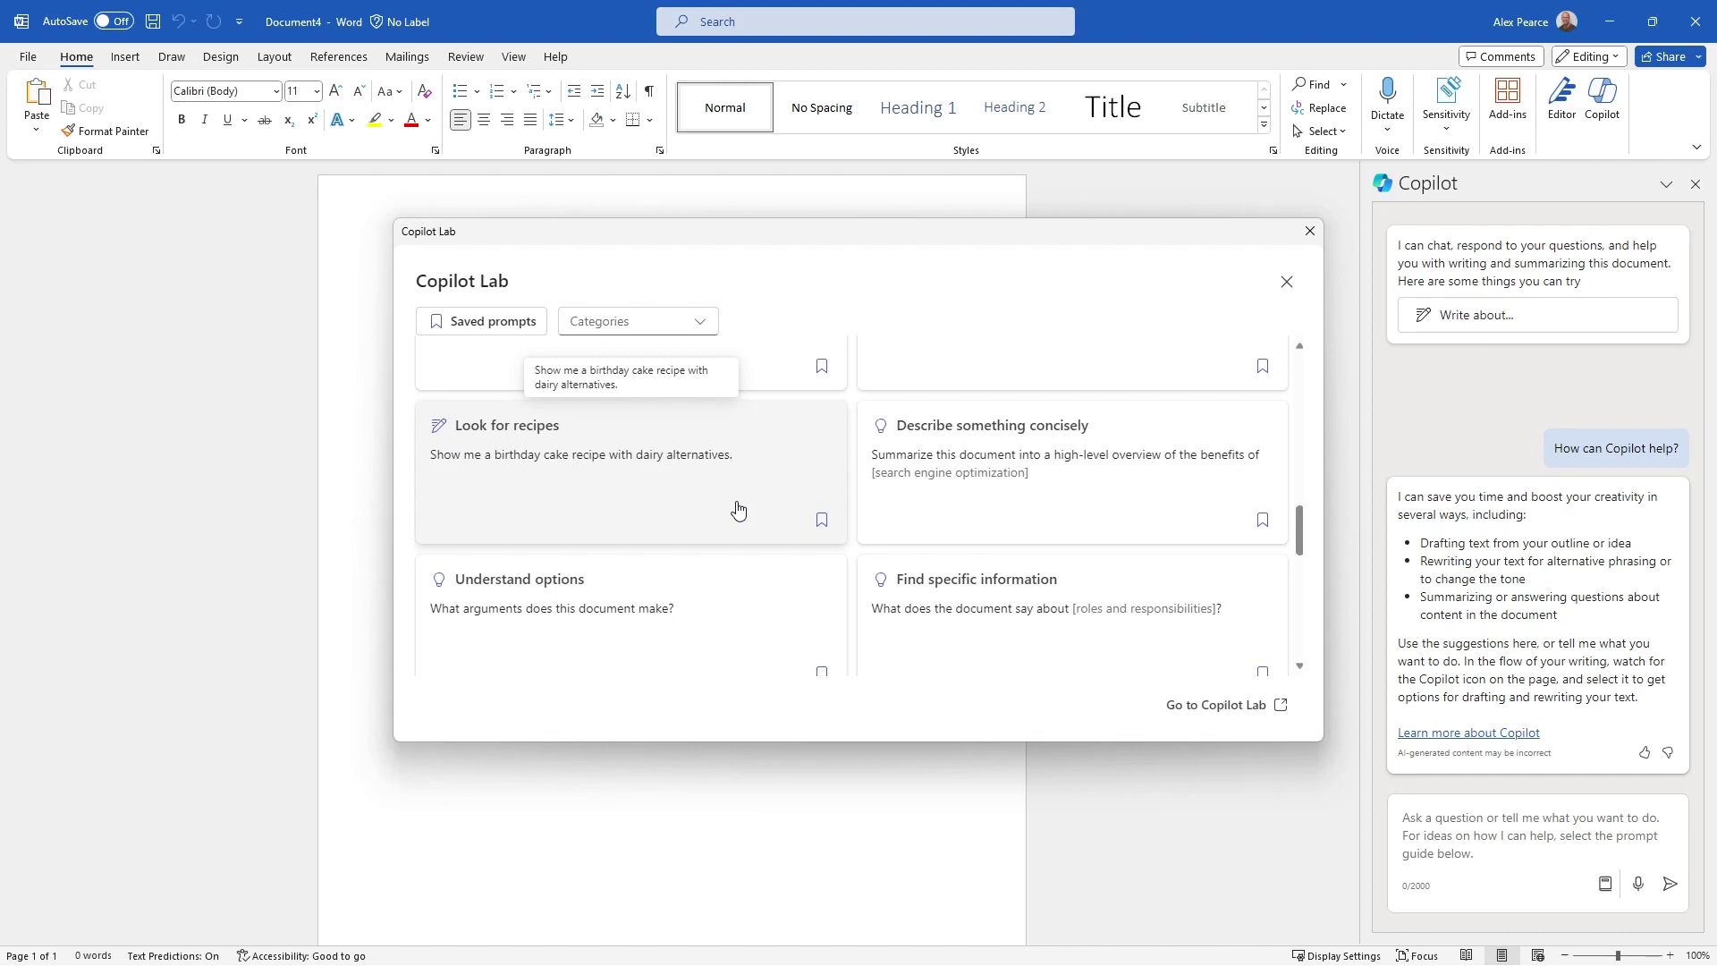
{"action": "left_click", "coordinate": [738, 509]}
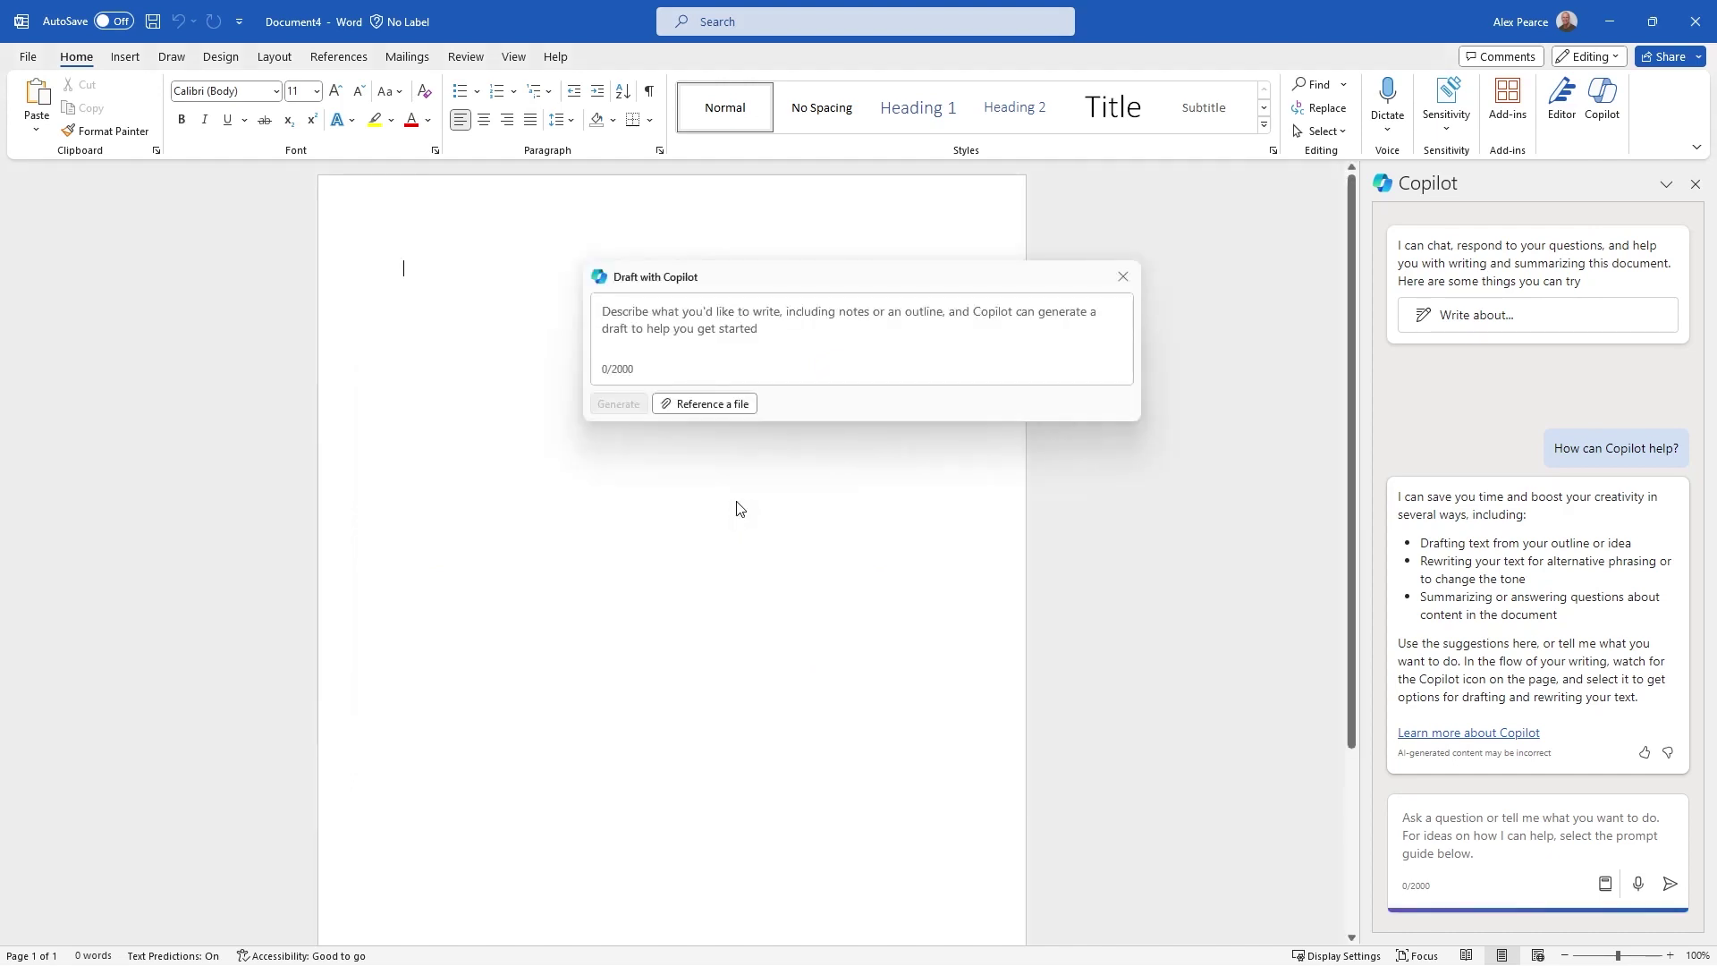
- Send the birthday cake prompt, then copy Copilot's dairy-free recipe and paste it into the document
{"action": "left_click", "coordinate": [1669, 884]}
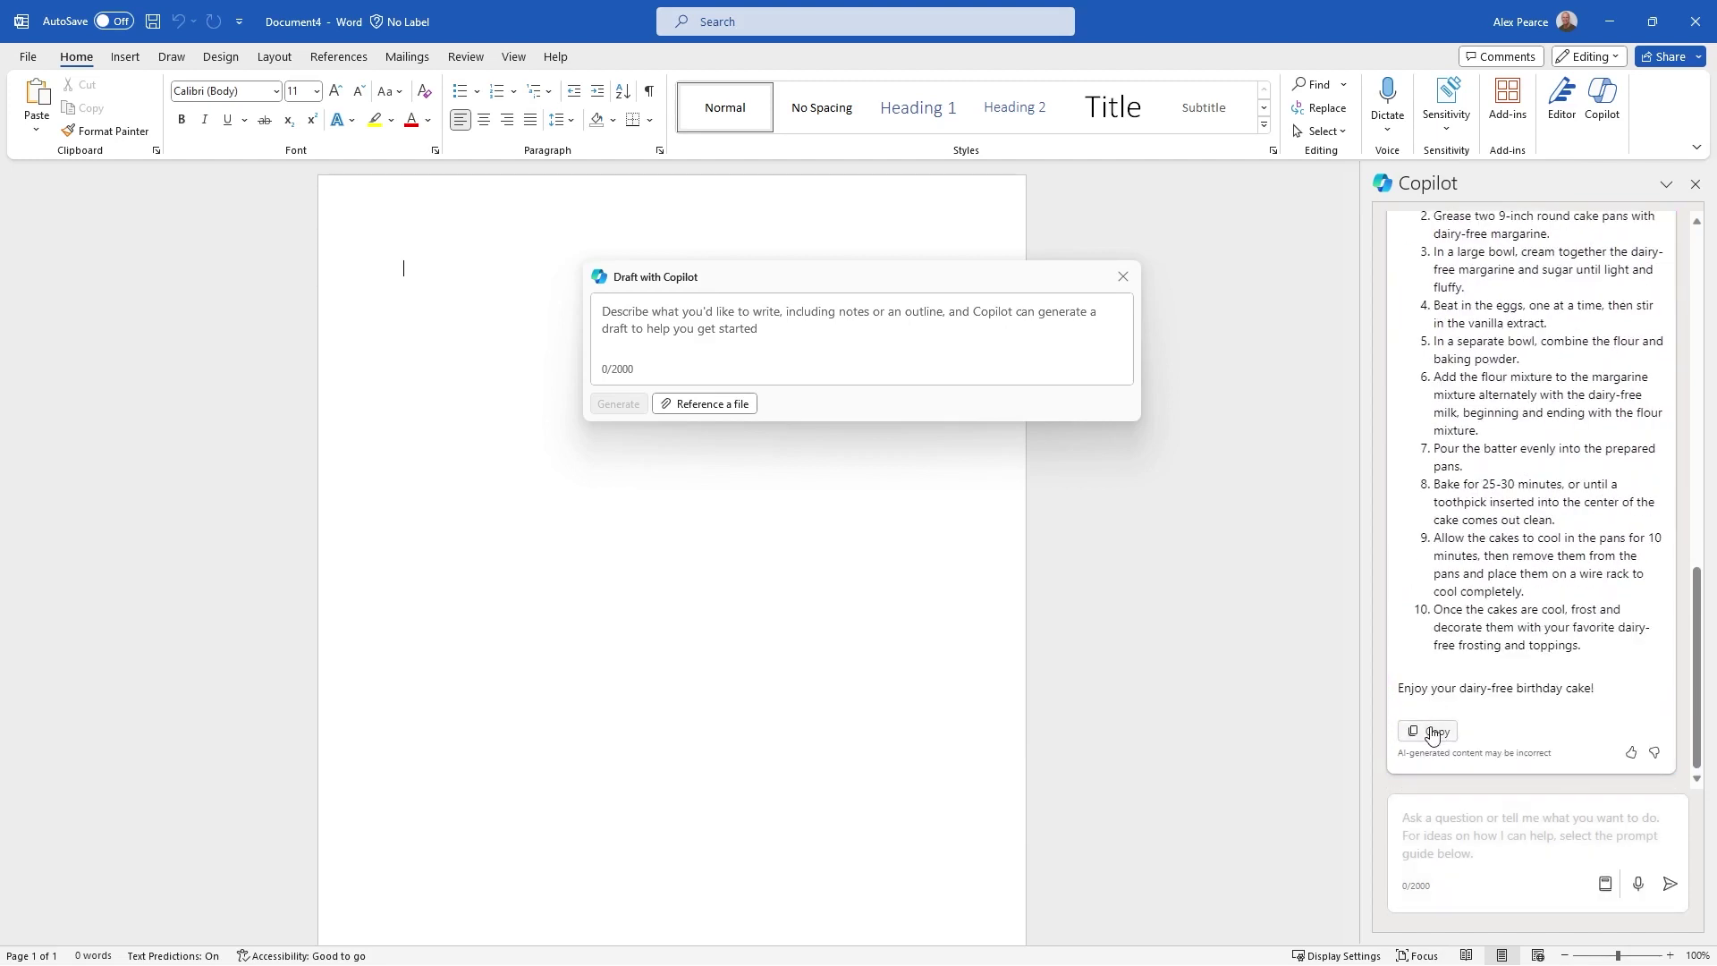
{"action": "left_click", "coordinate": [1431, 733]}
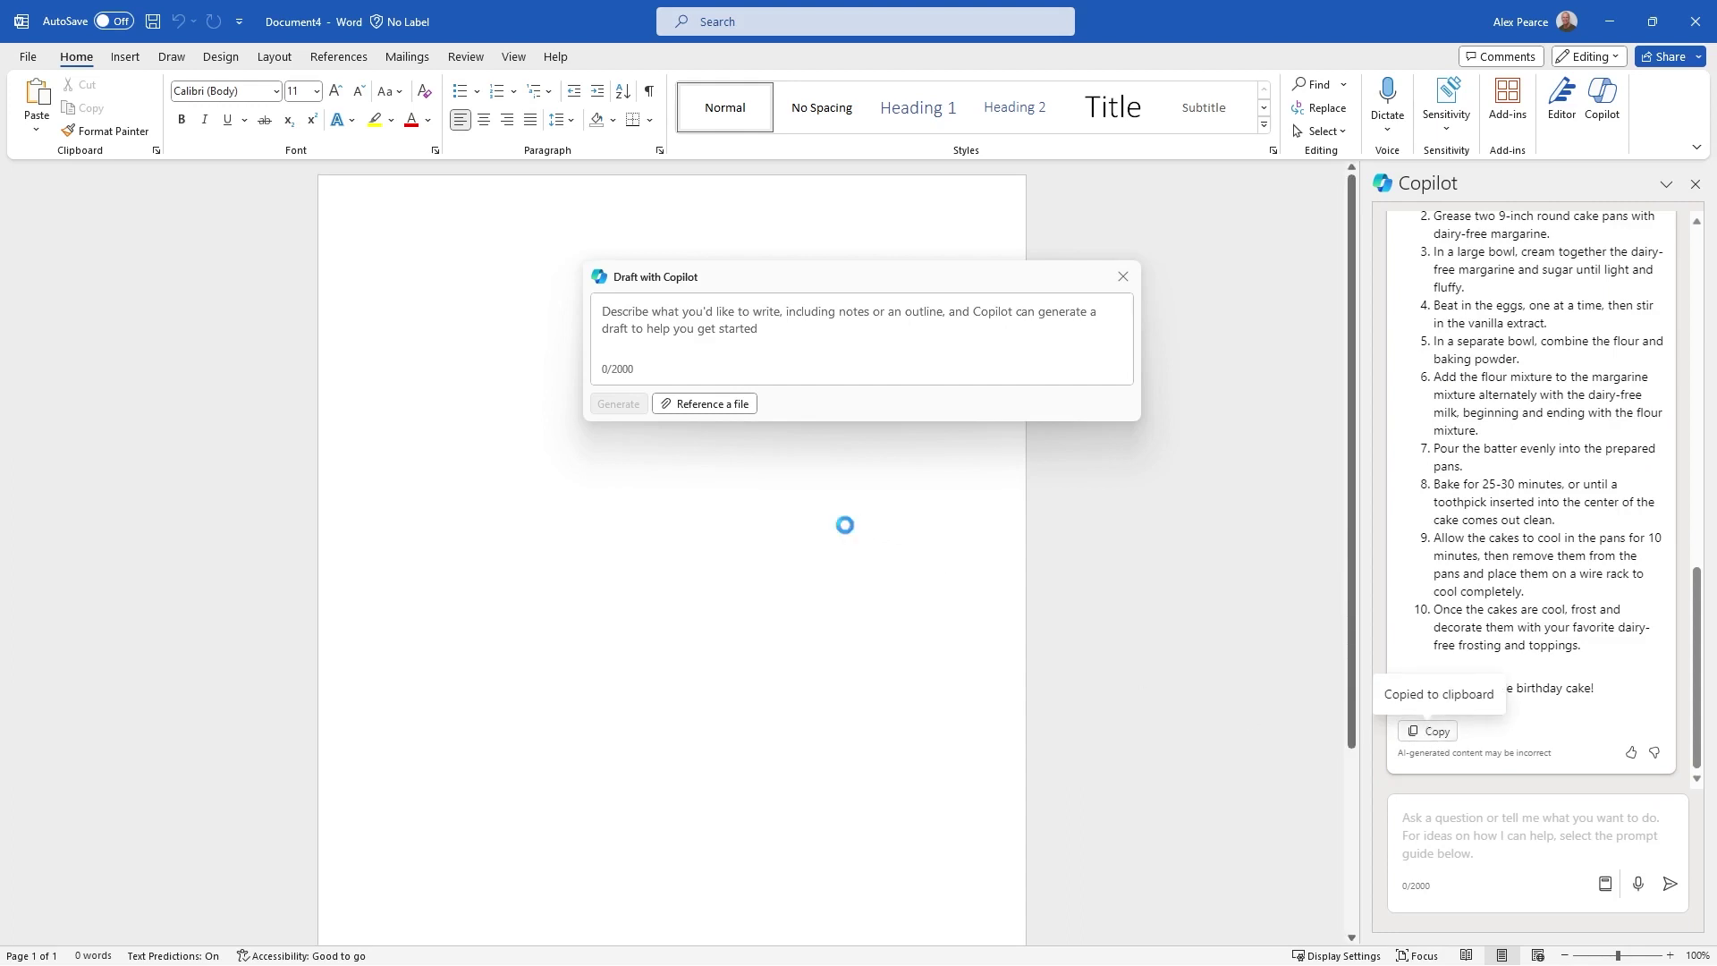
{"action": "key", "text": "ctrl+v"}
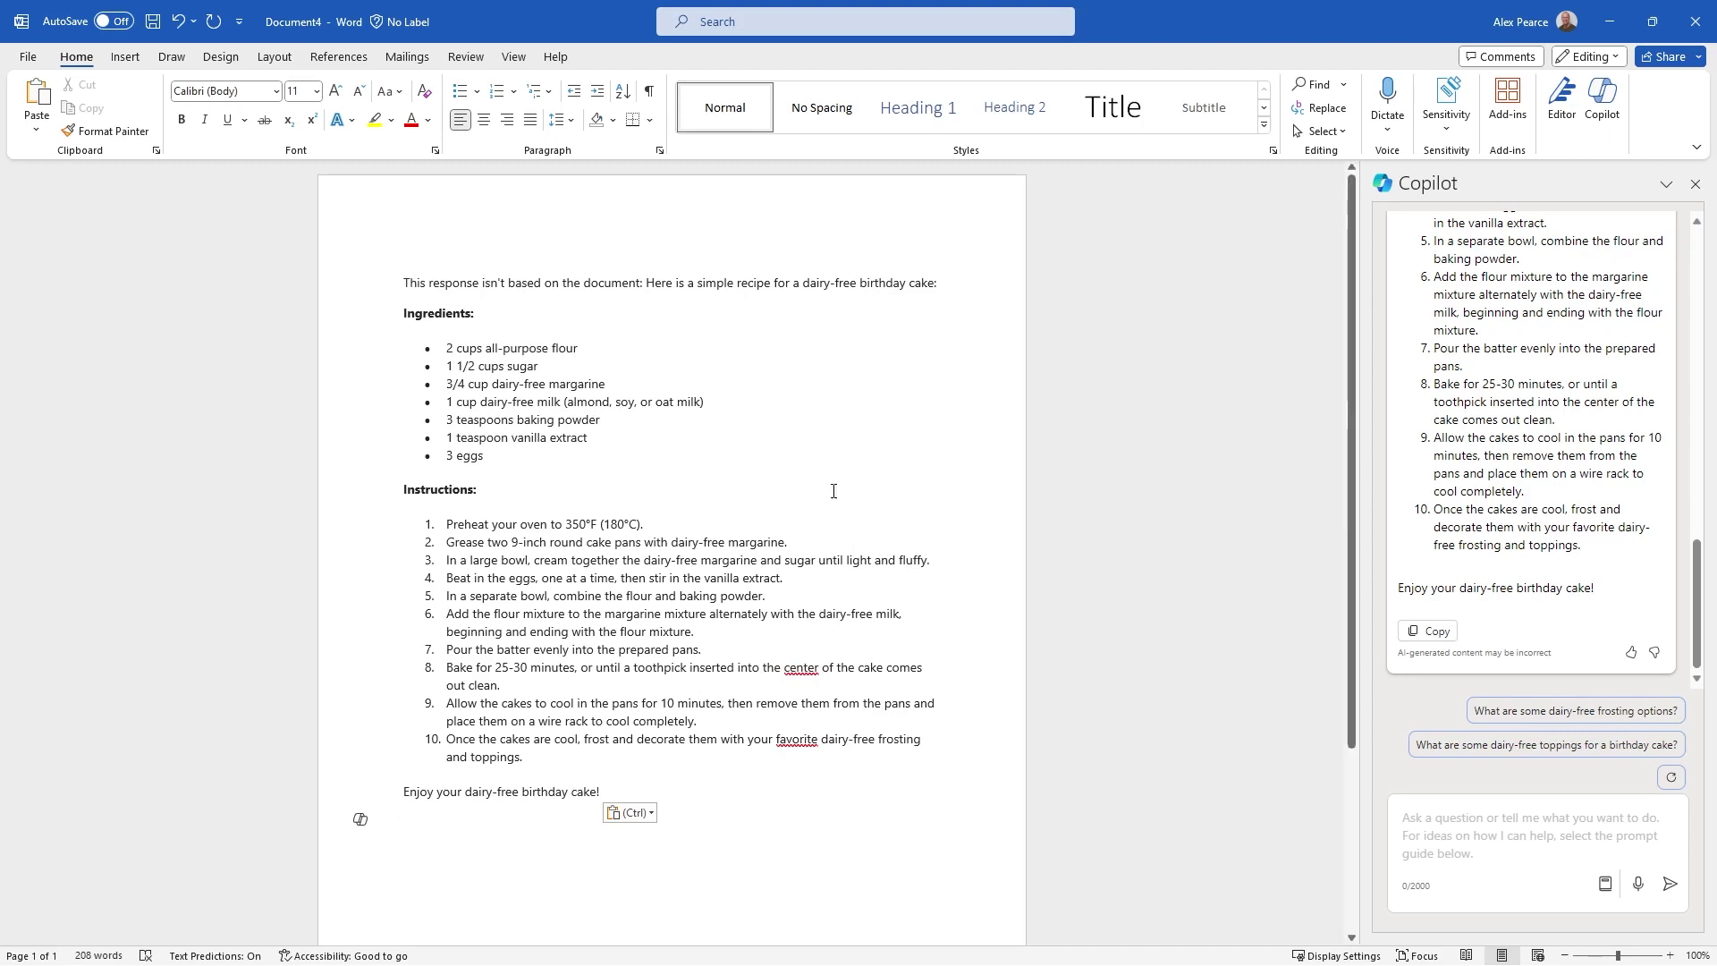
- Correct 'center' to 'centre' and 'favorite' to 'favourite' in the pasted recipe
{"action": "right_click", "coordinate": [812, 671]}
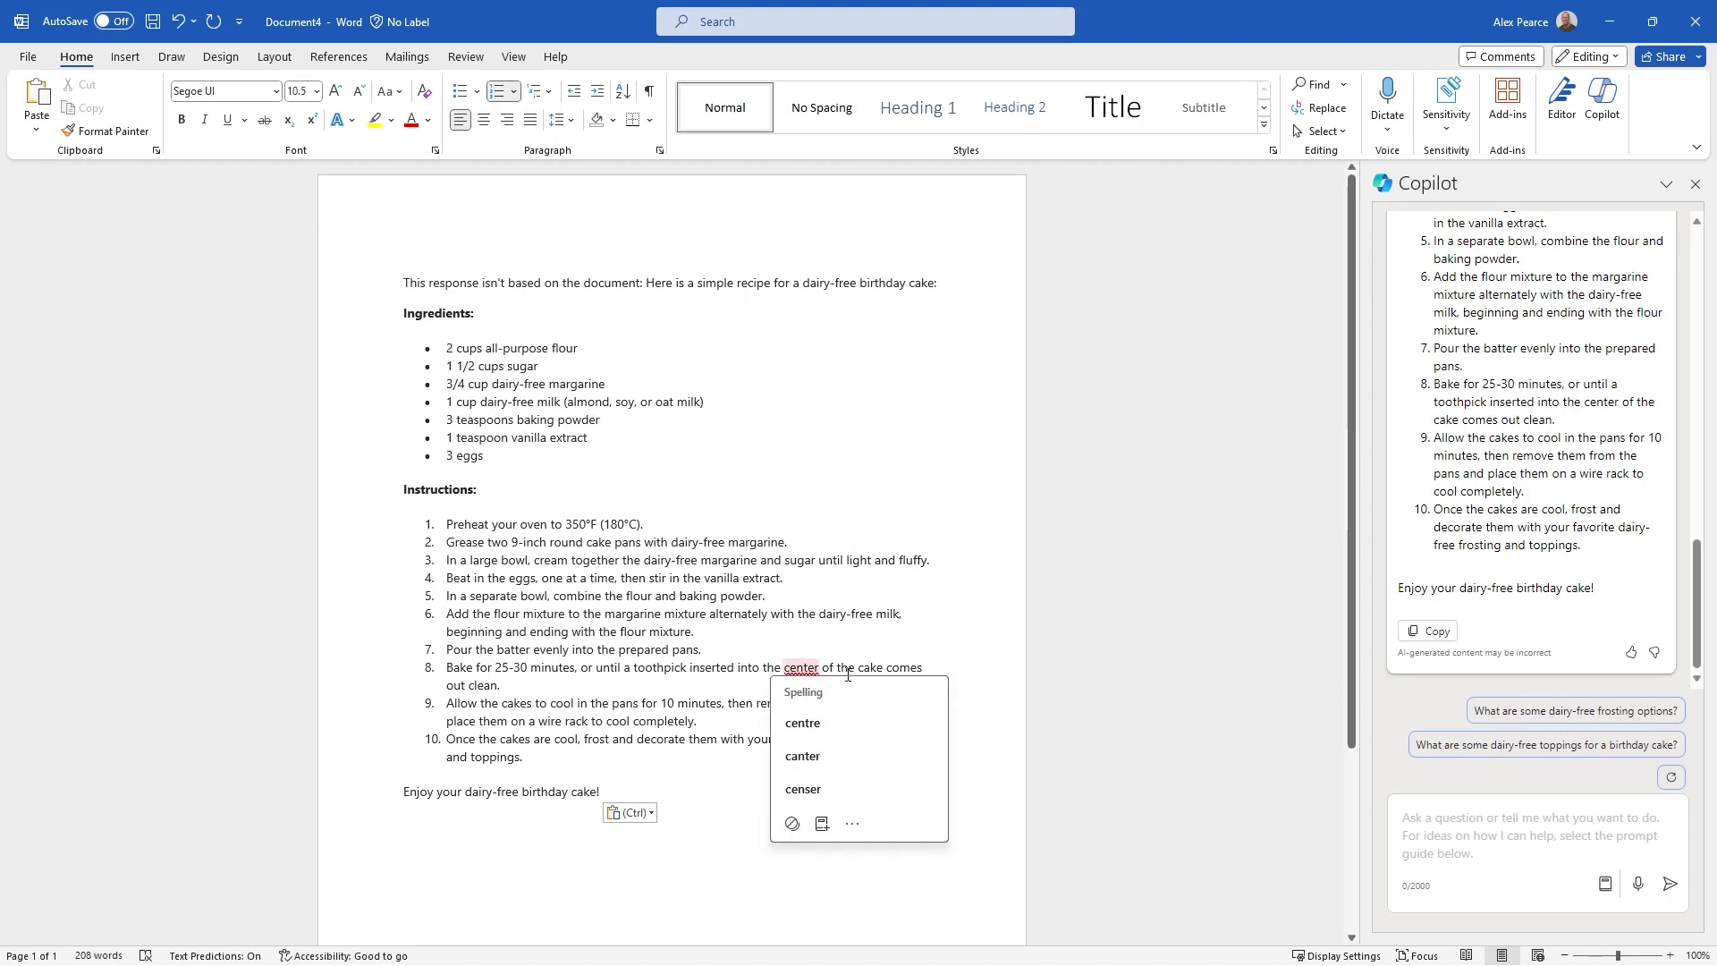
{"action": "left_click", "coordinate": [856, 712]}
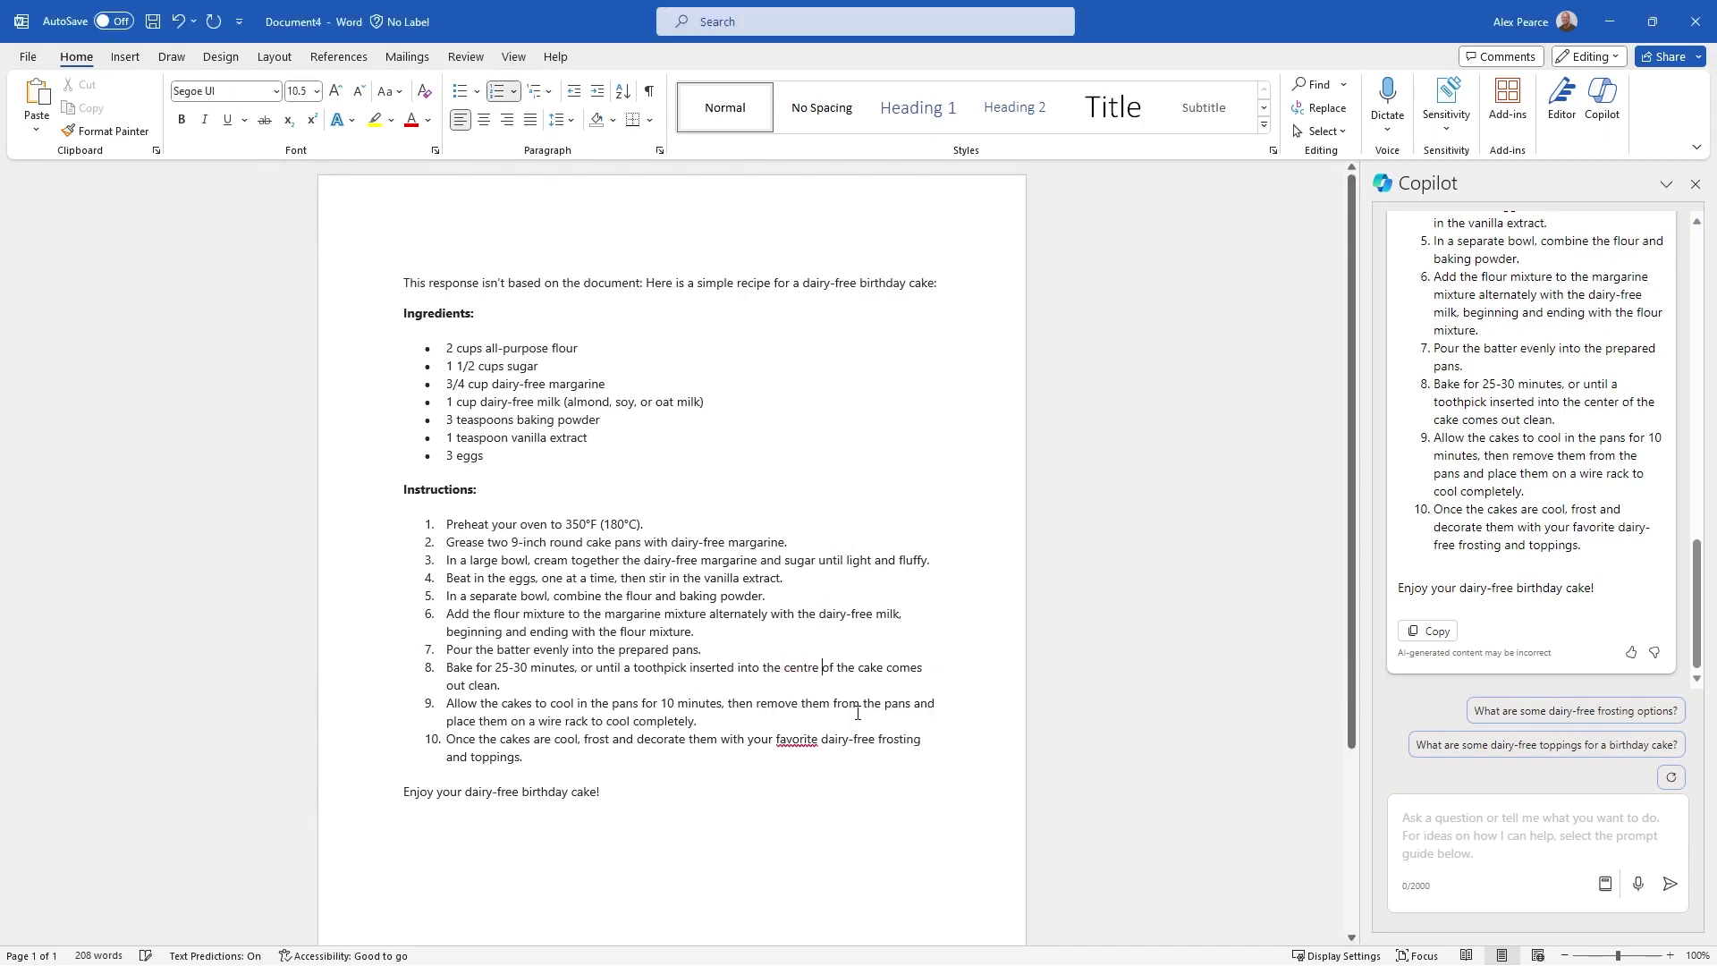
{"action": "right_click", "coordinate": [799, 740]}
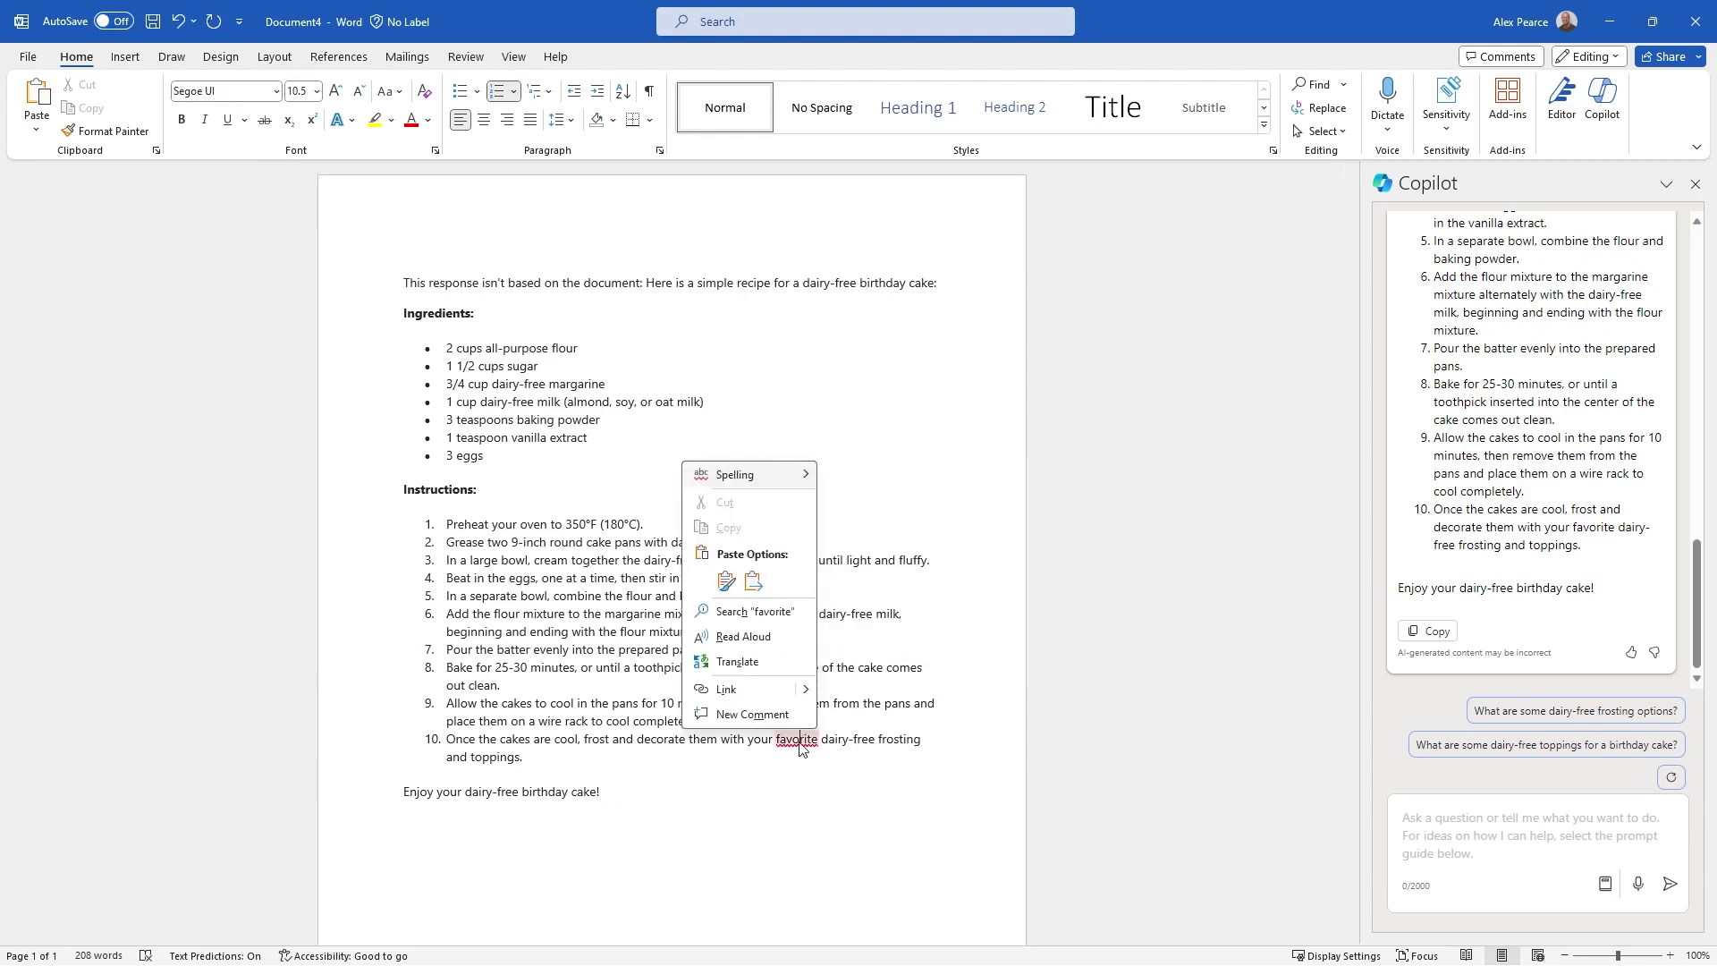
{"action": "key", "text": "Escape"}
{"action": "right_click", "coordinate": [800, 740]}
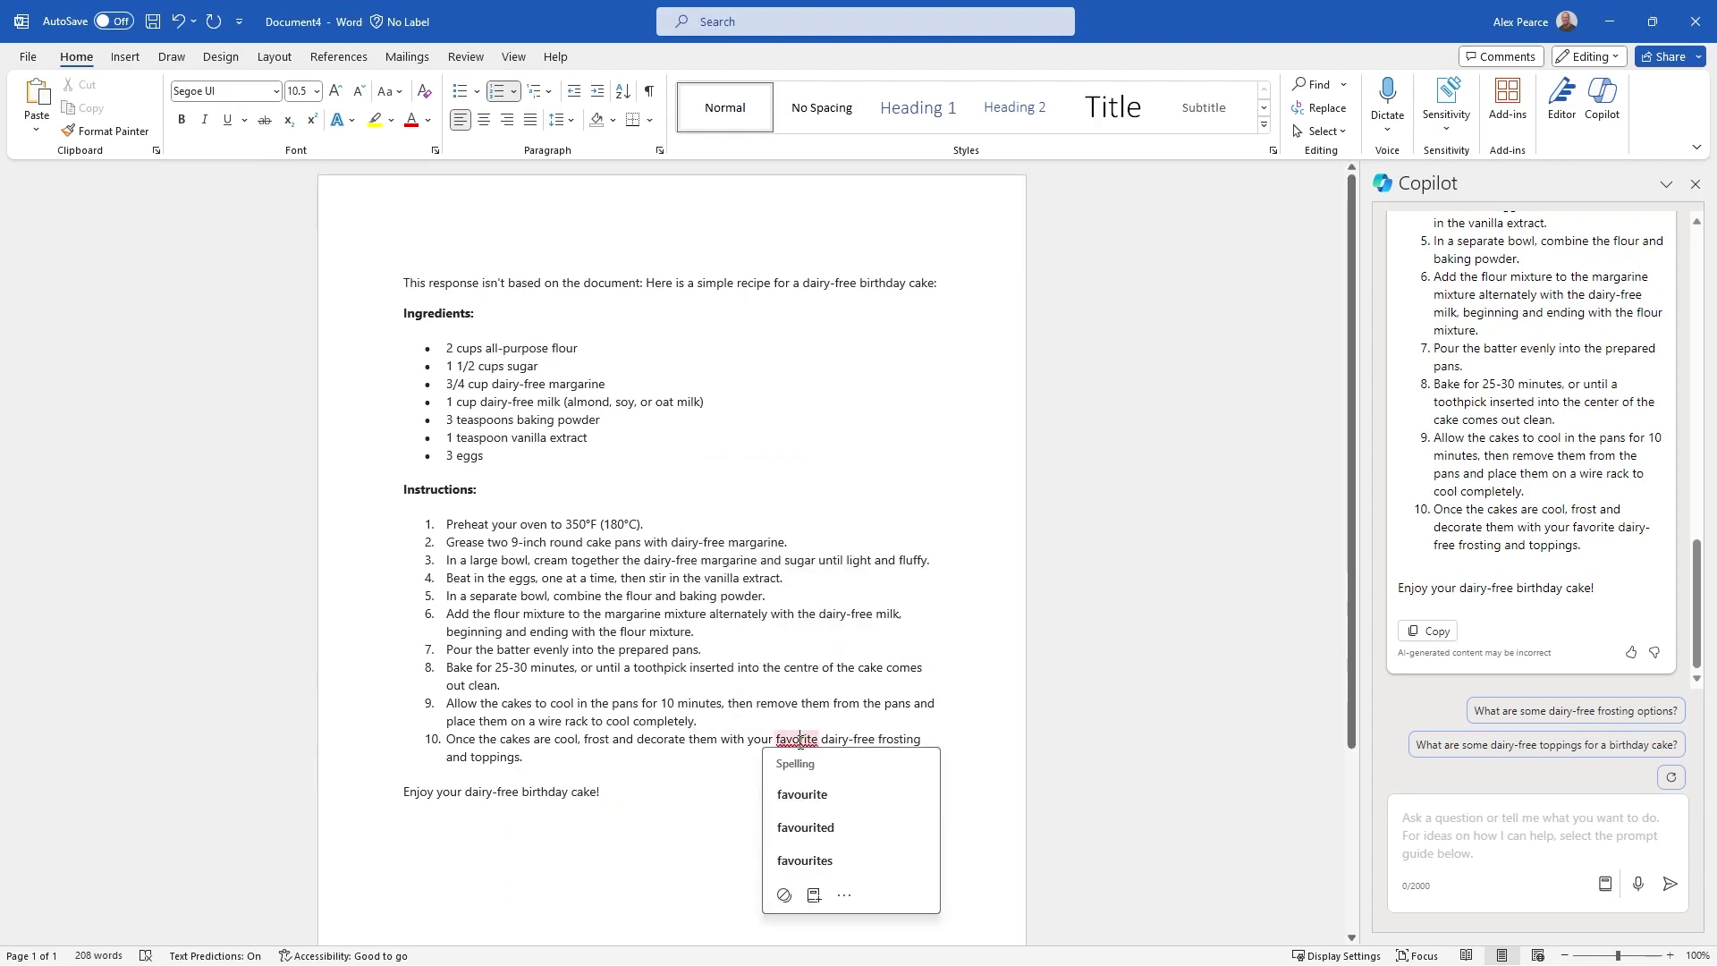
{"action": "left_click", "coordinate": [841, 788]}
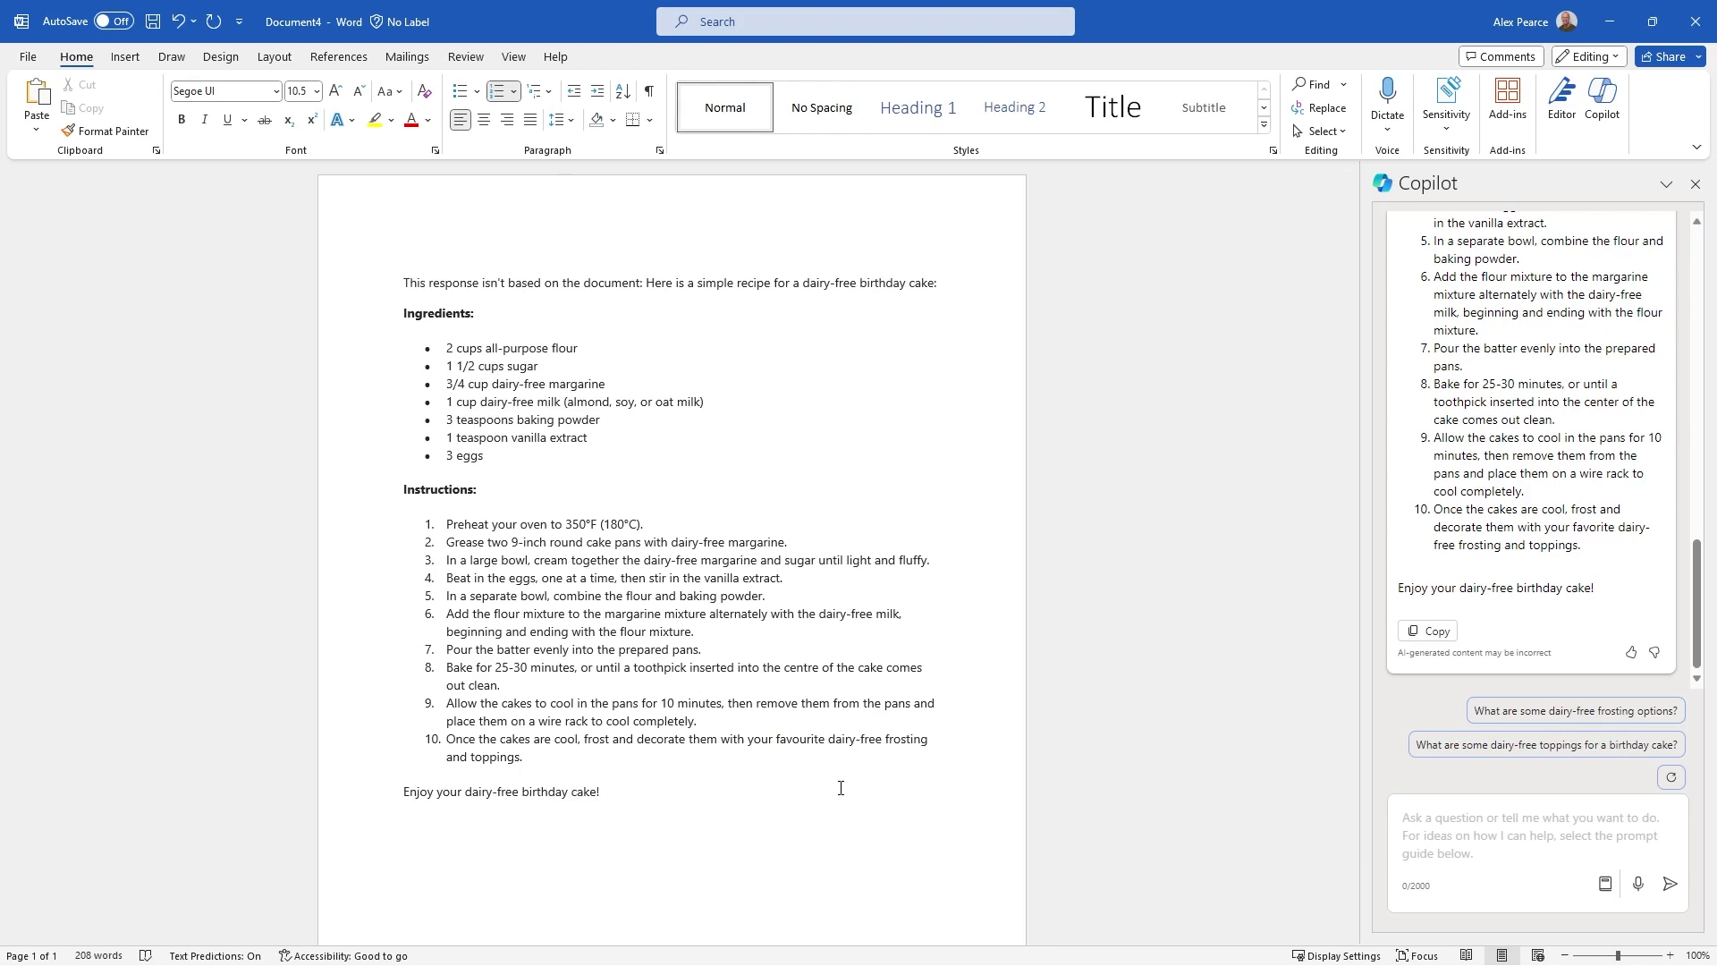
{"action": "left_click", "coordinate": [750, 806]}
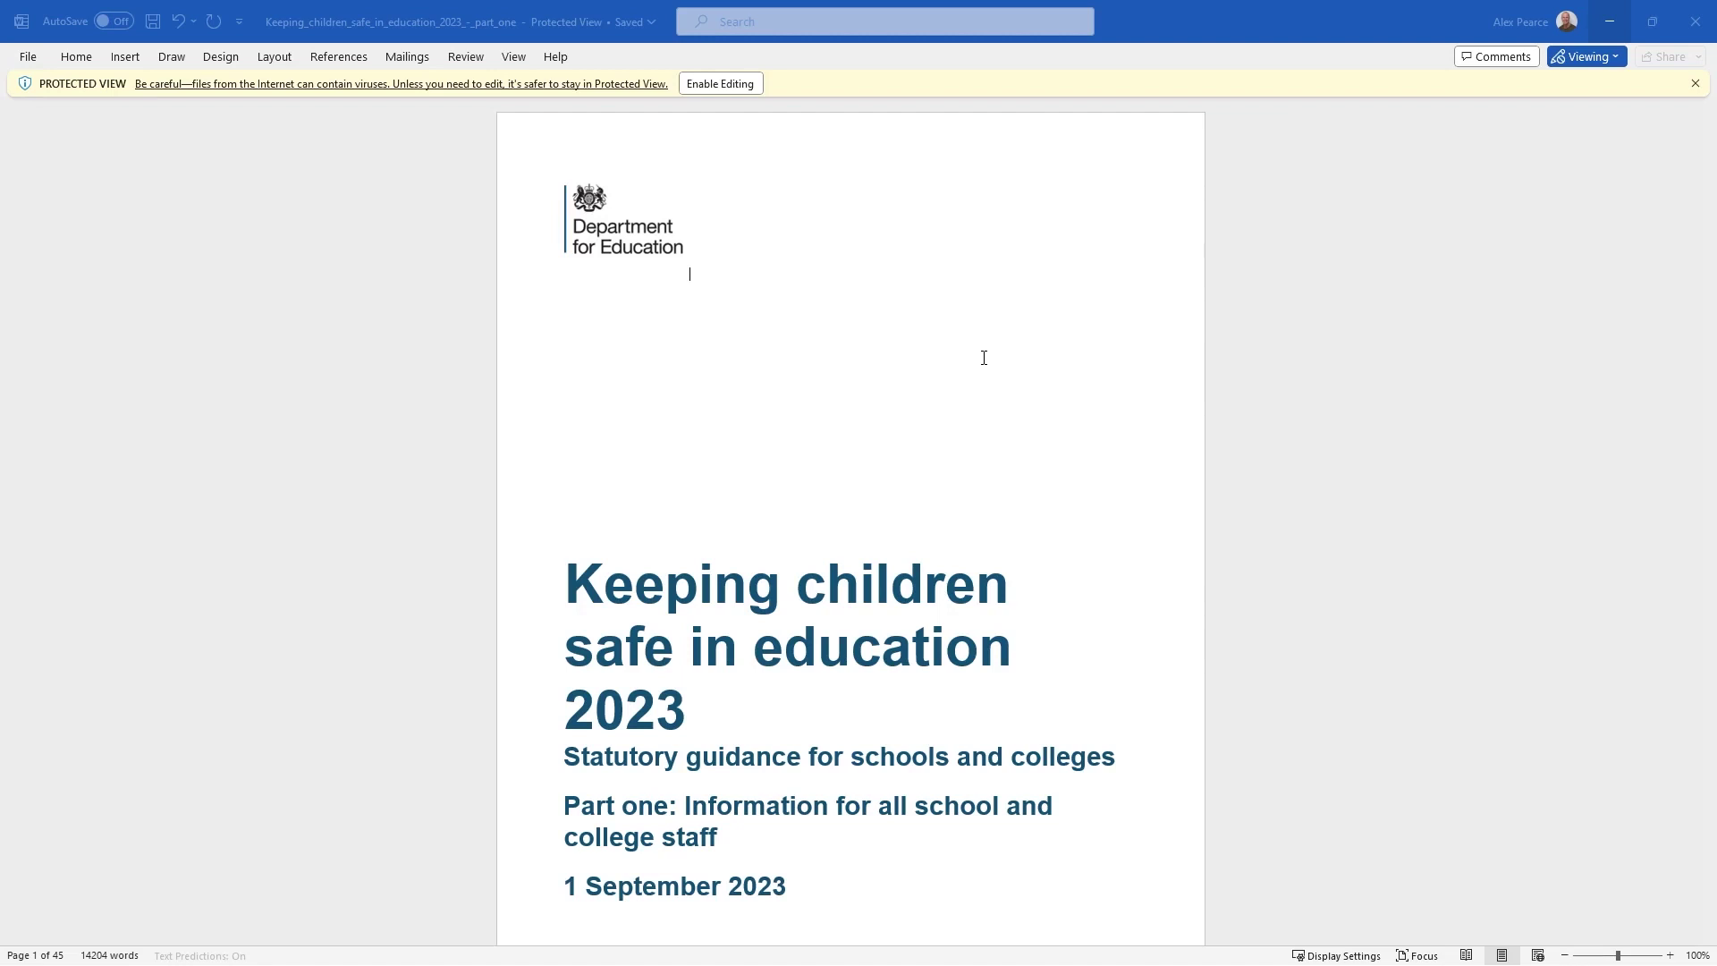
- Enable editing on the protected guidance PDF and confirm converting it into an editable document
{"action": "left_click", "coordinate": [77, 58]}
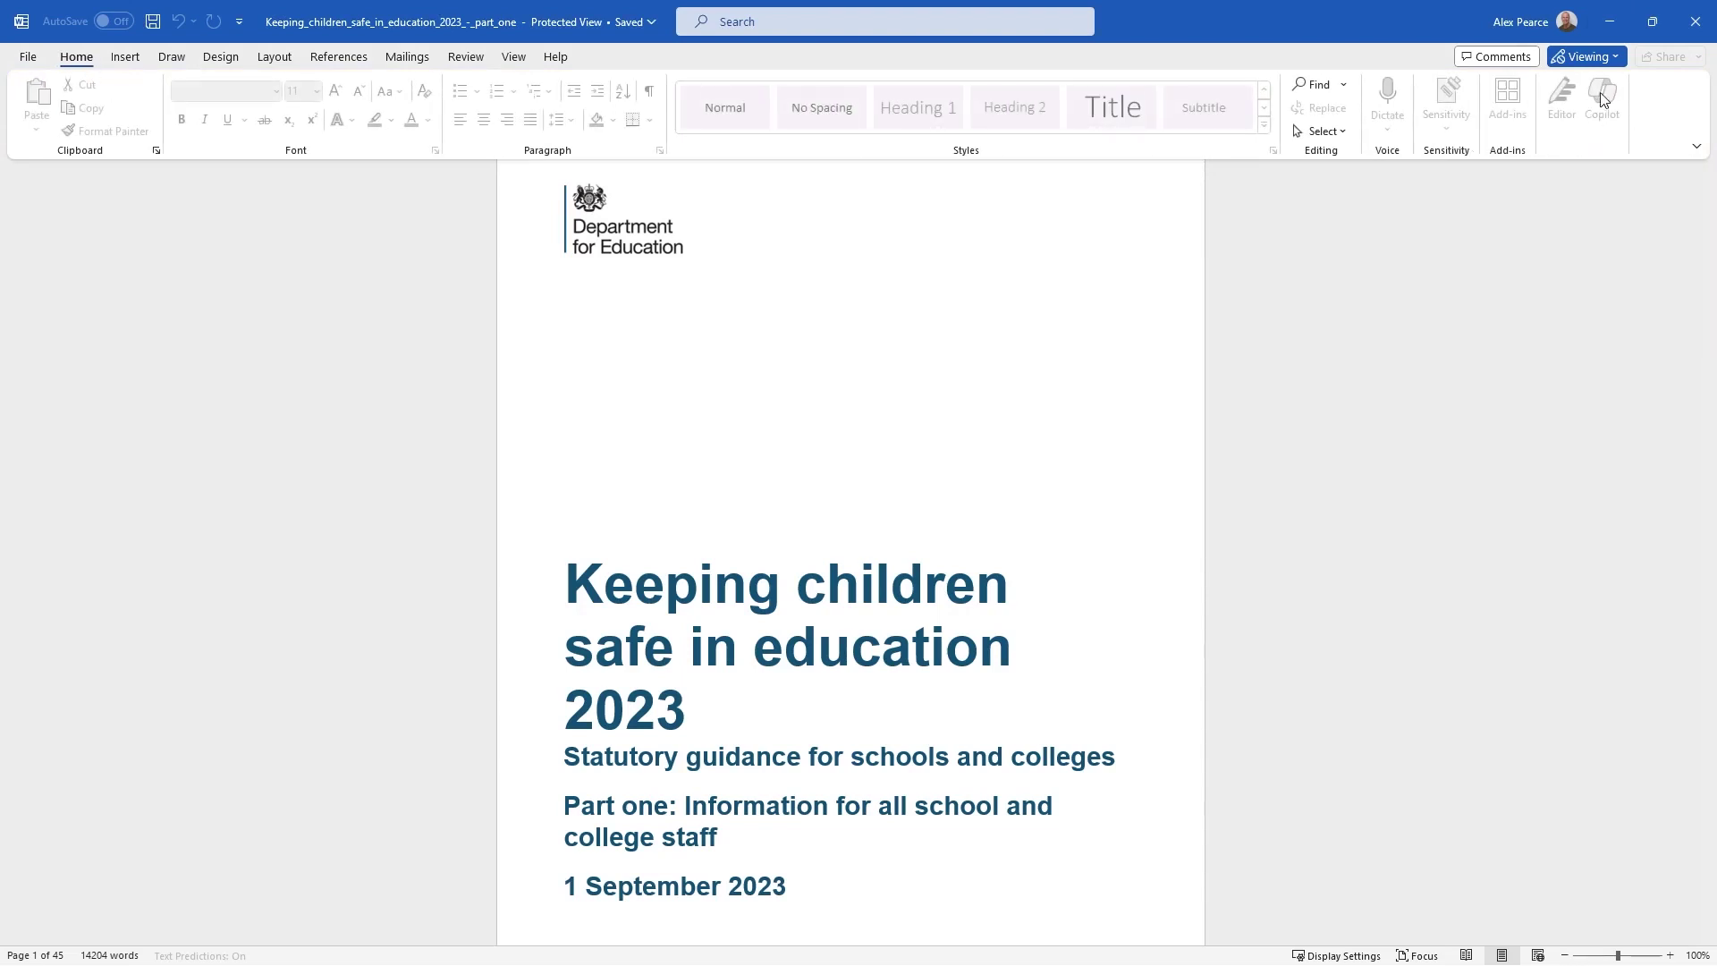
{"action": "left_click", "coordinate": [1374, 357]}
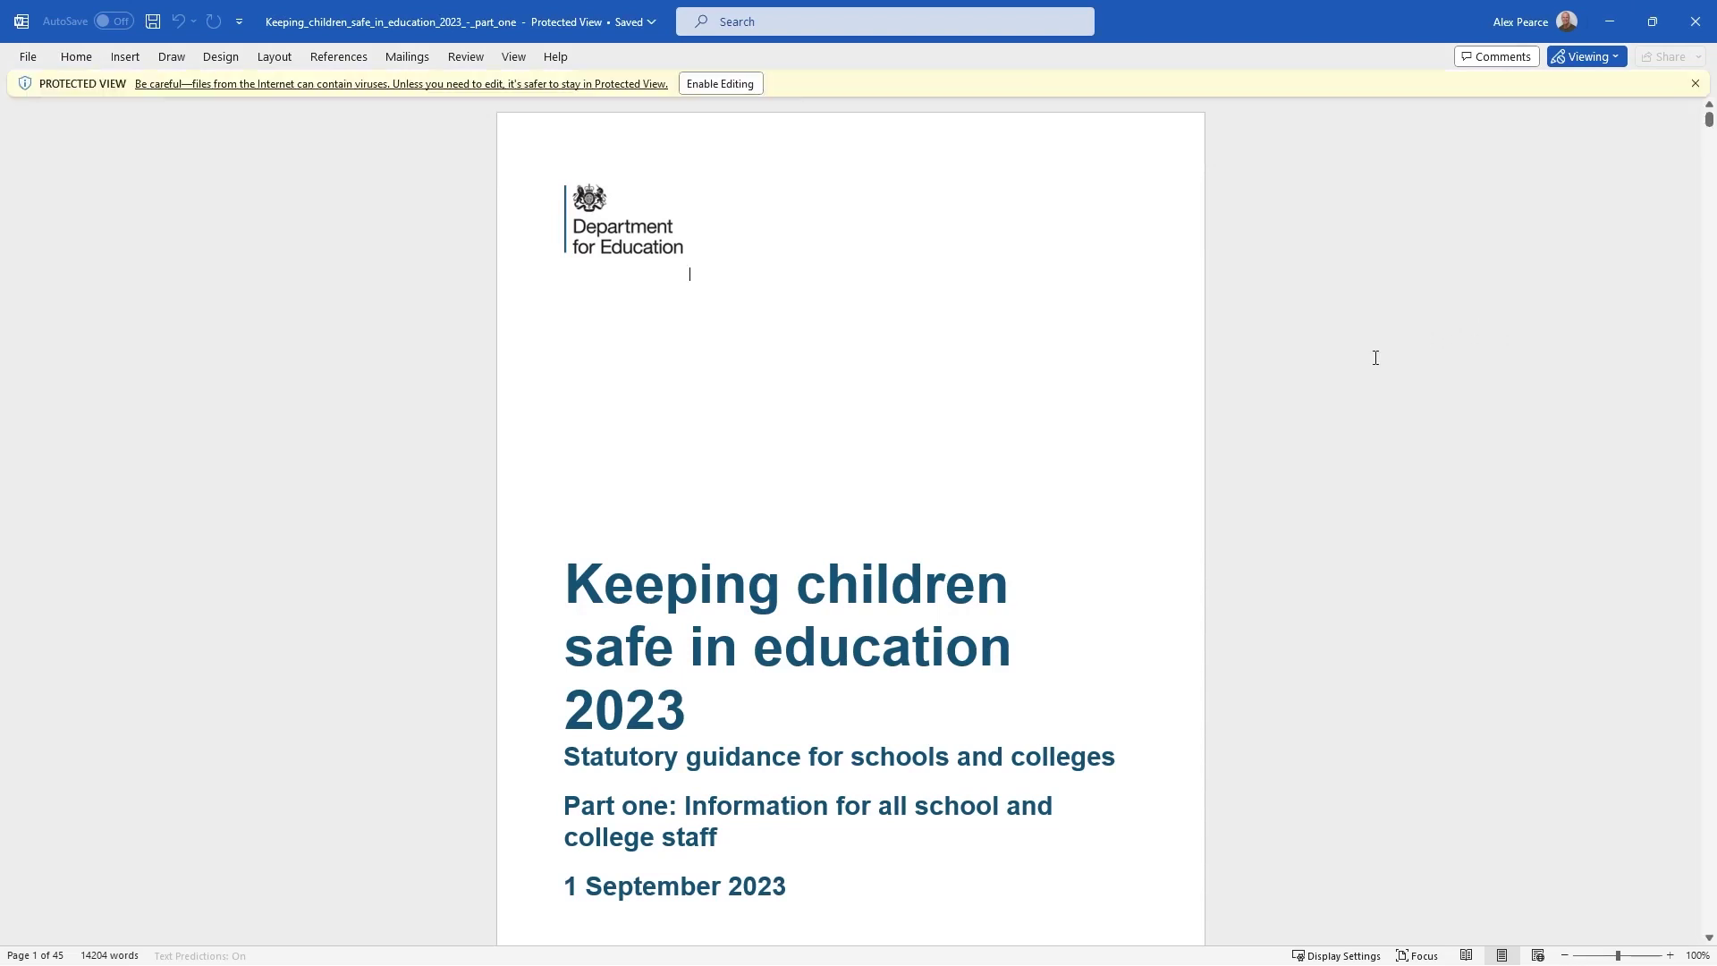
{"action": "left_click", "coordinate": [733, 87]}
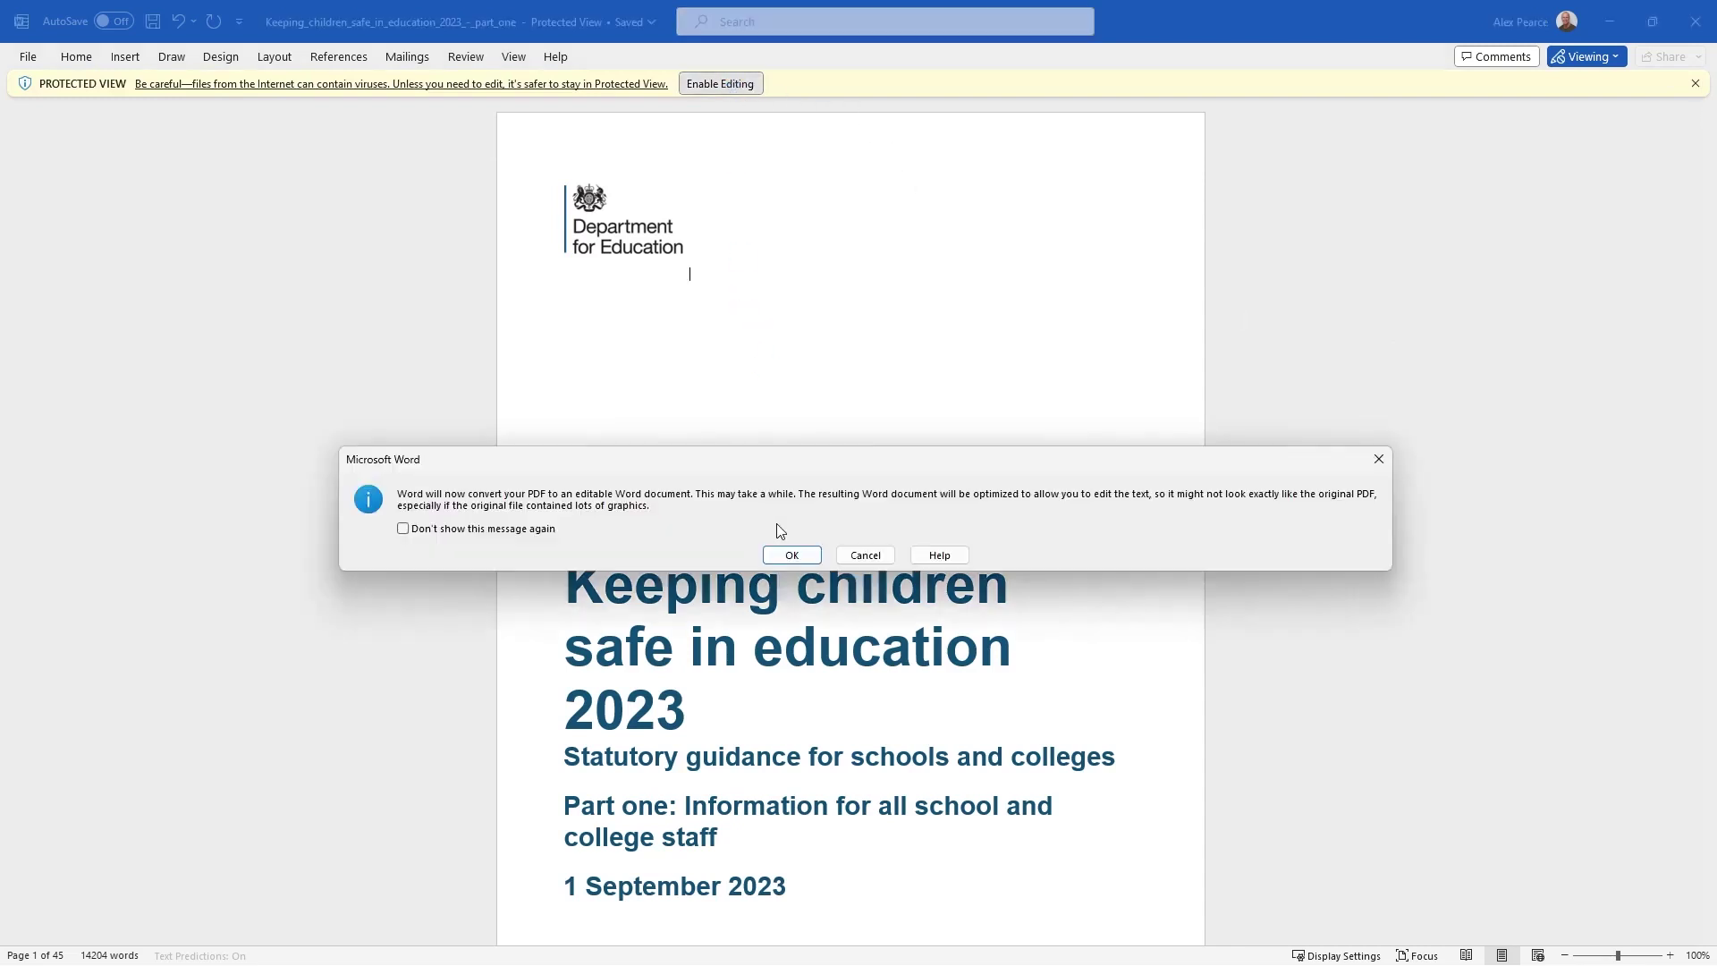
{"action": "left_click", "coordinate": [791, 555]}
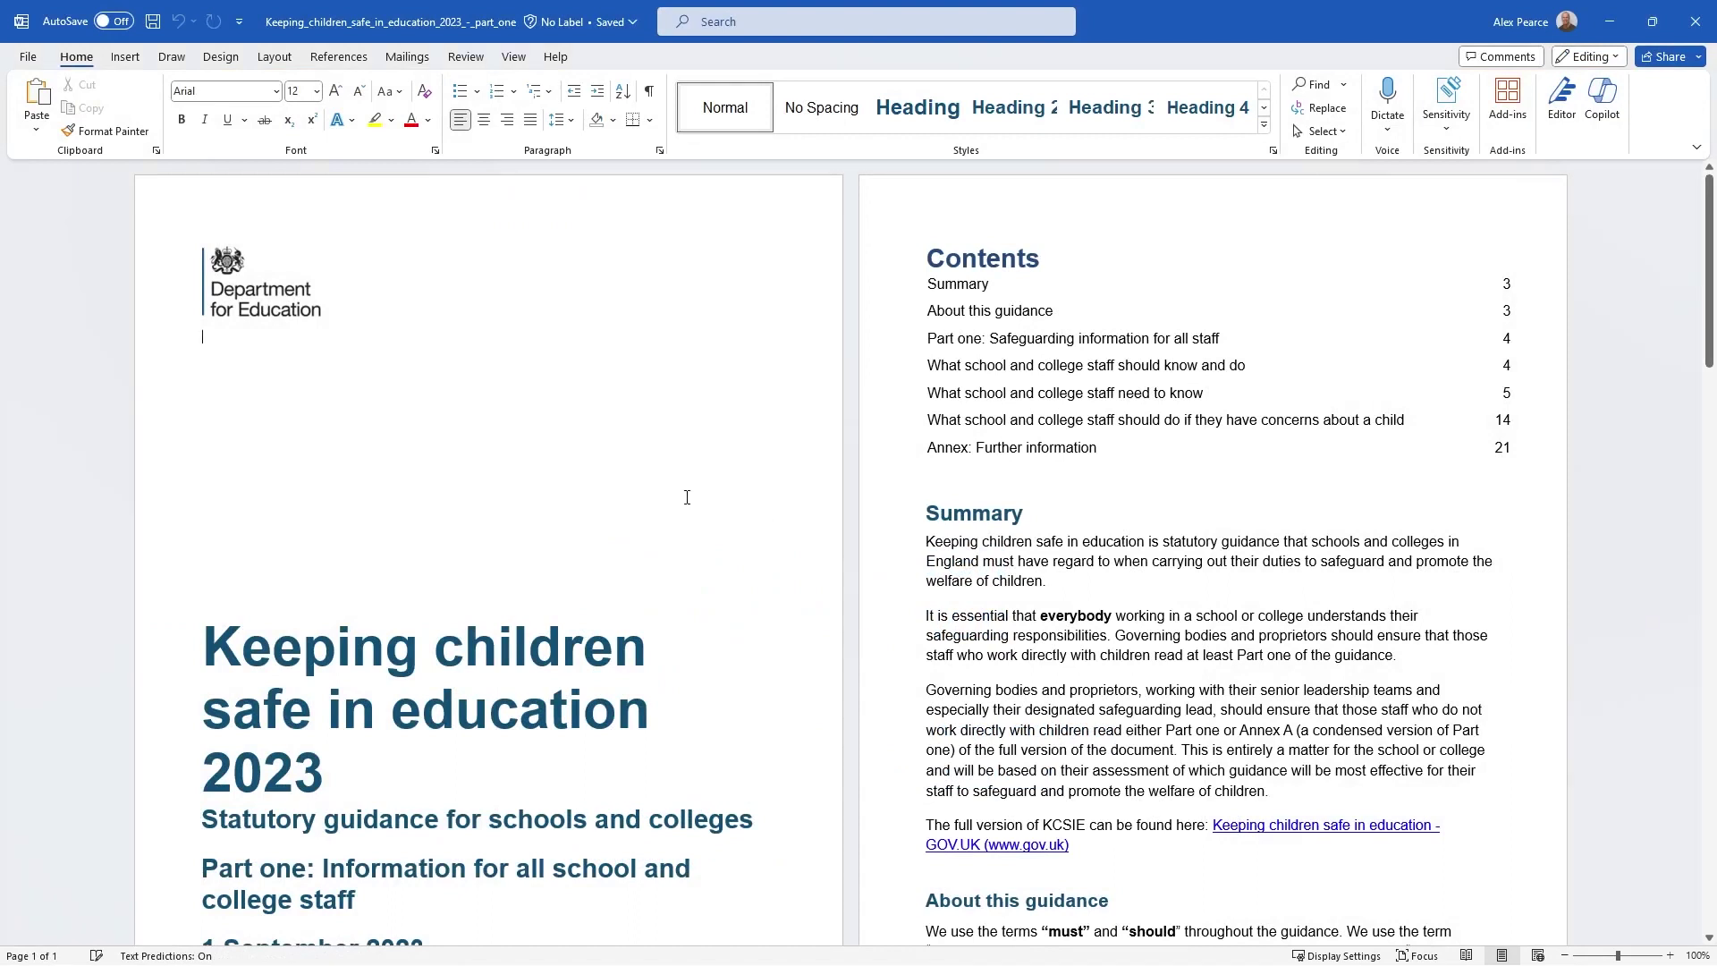
- Open Copilot beside the guidance and choose 'Summarize this doc', scrolling through the resulting summary
{"action": "left_click", "coordinate": [1603, 99]}
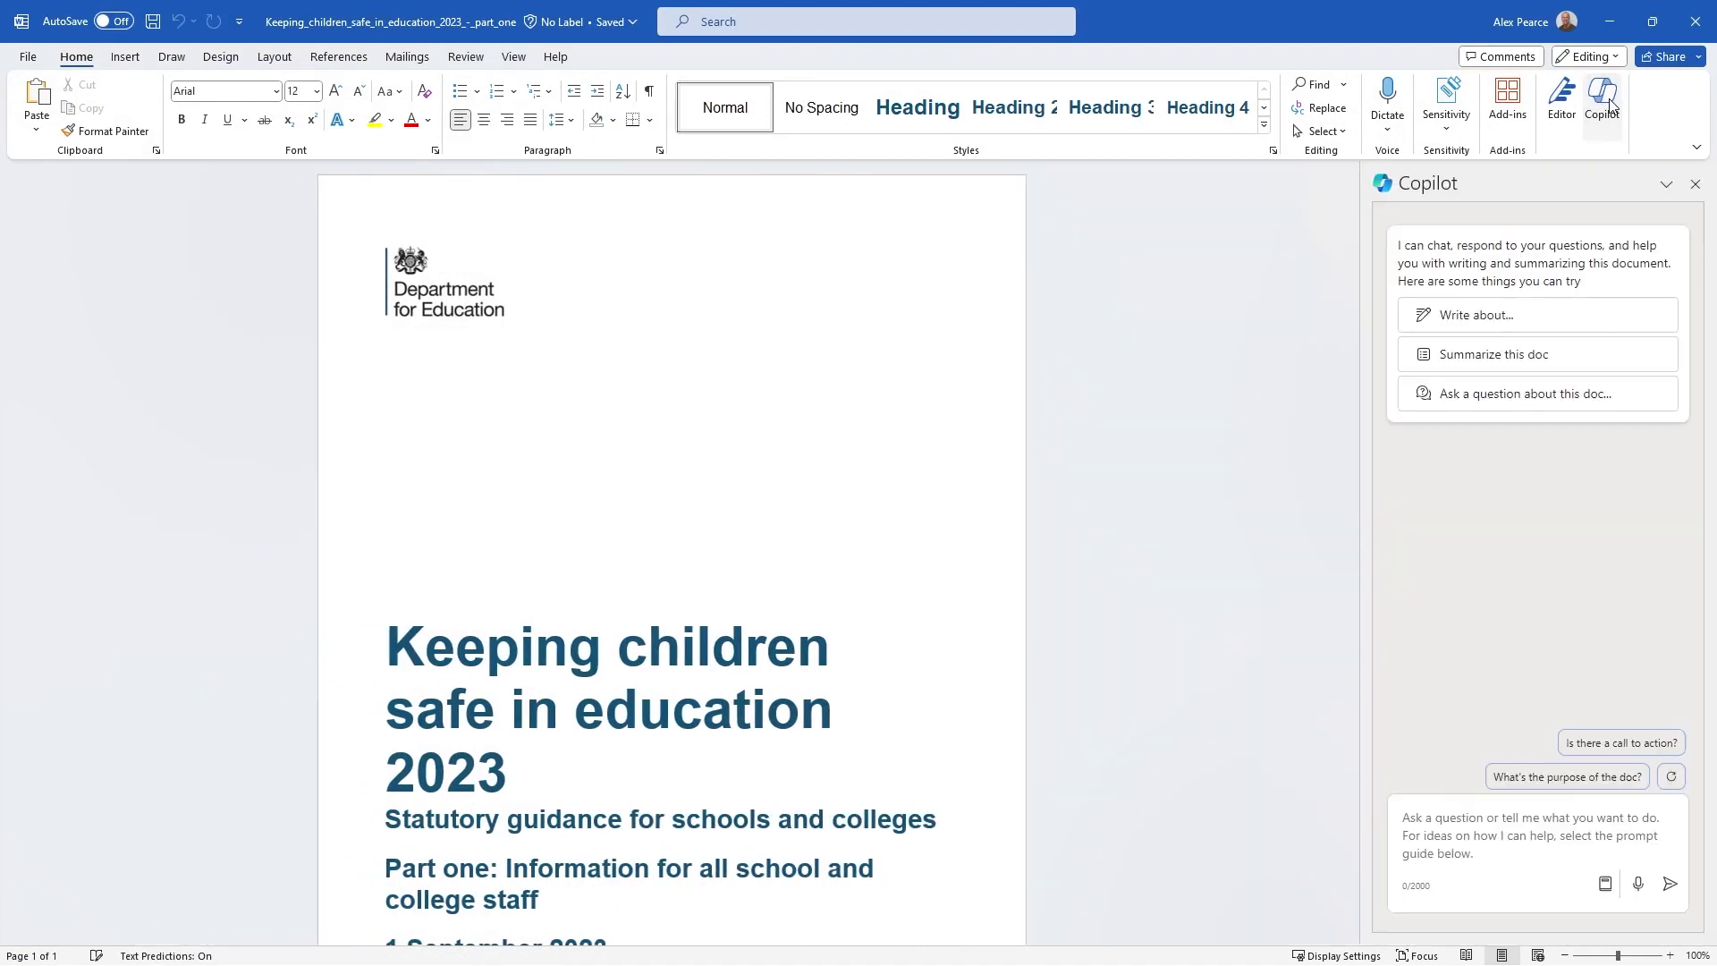
{"action": "left_click", "coordinate": [1551, 355]}
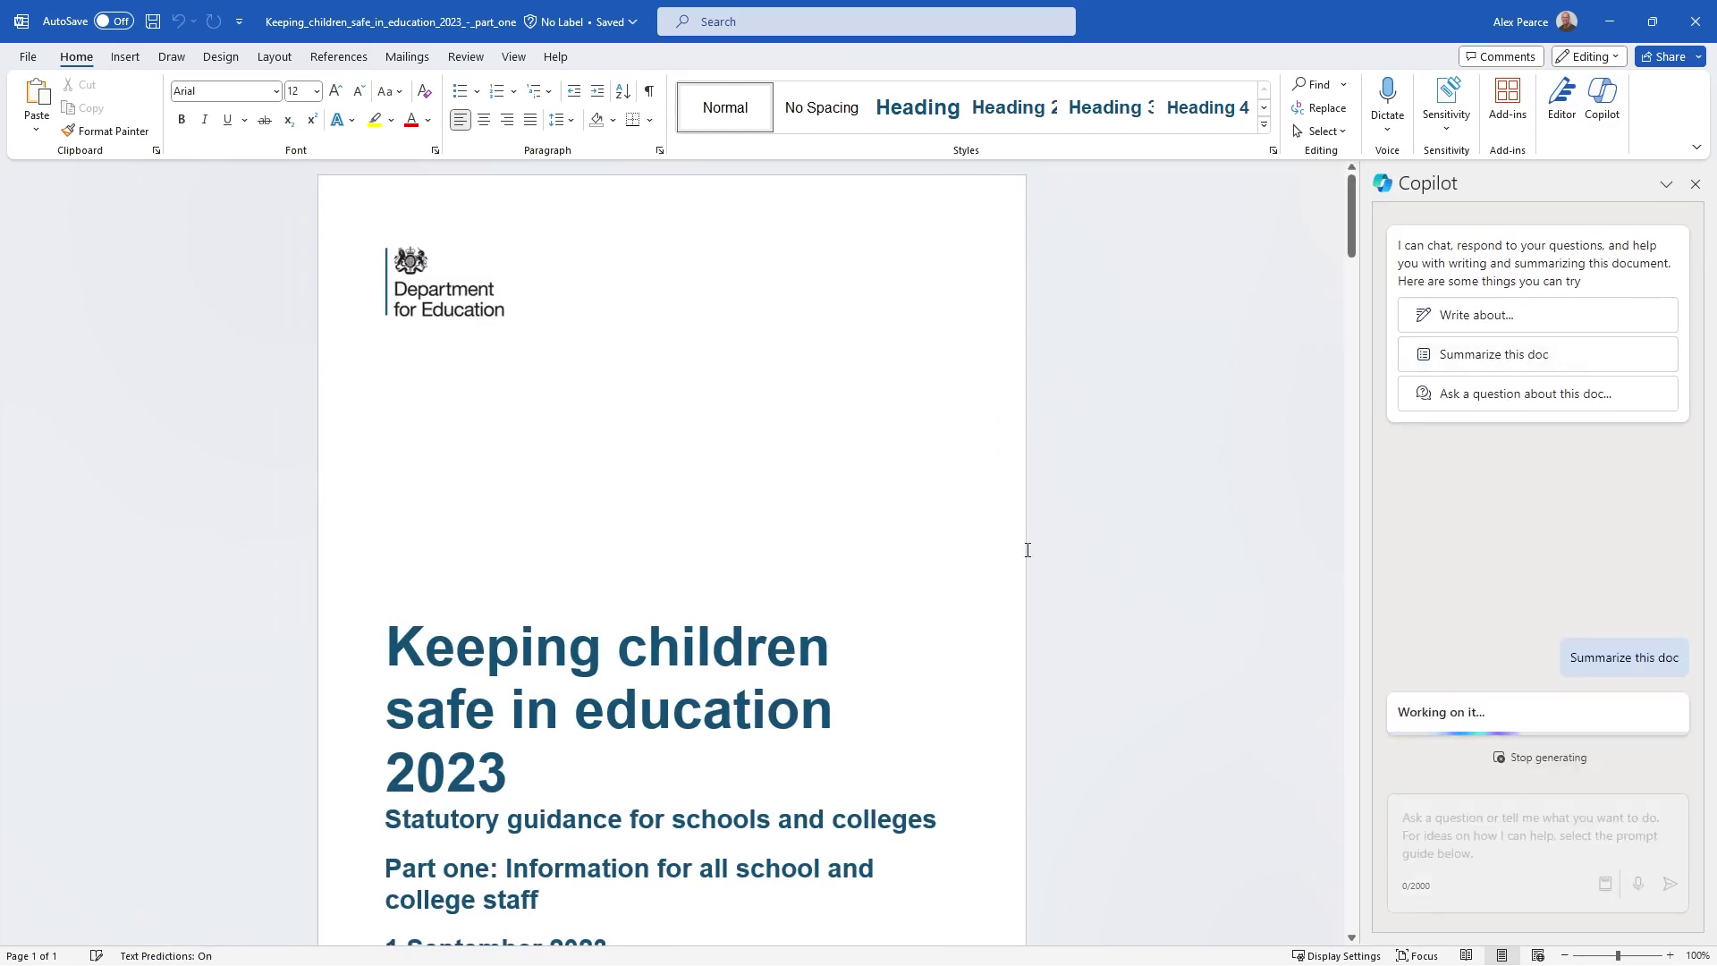
{"action": "scroll", "coordinate": [983, 532], "scroll_direction": "down", "scroll_amount": 8}
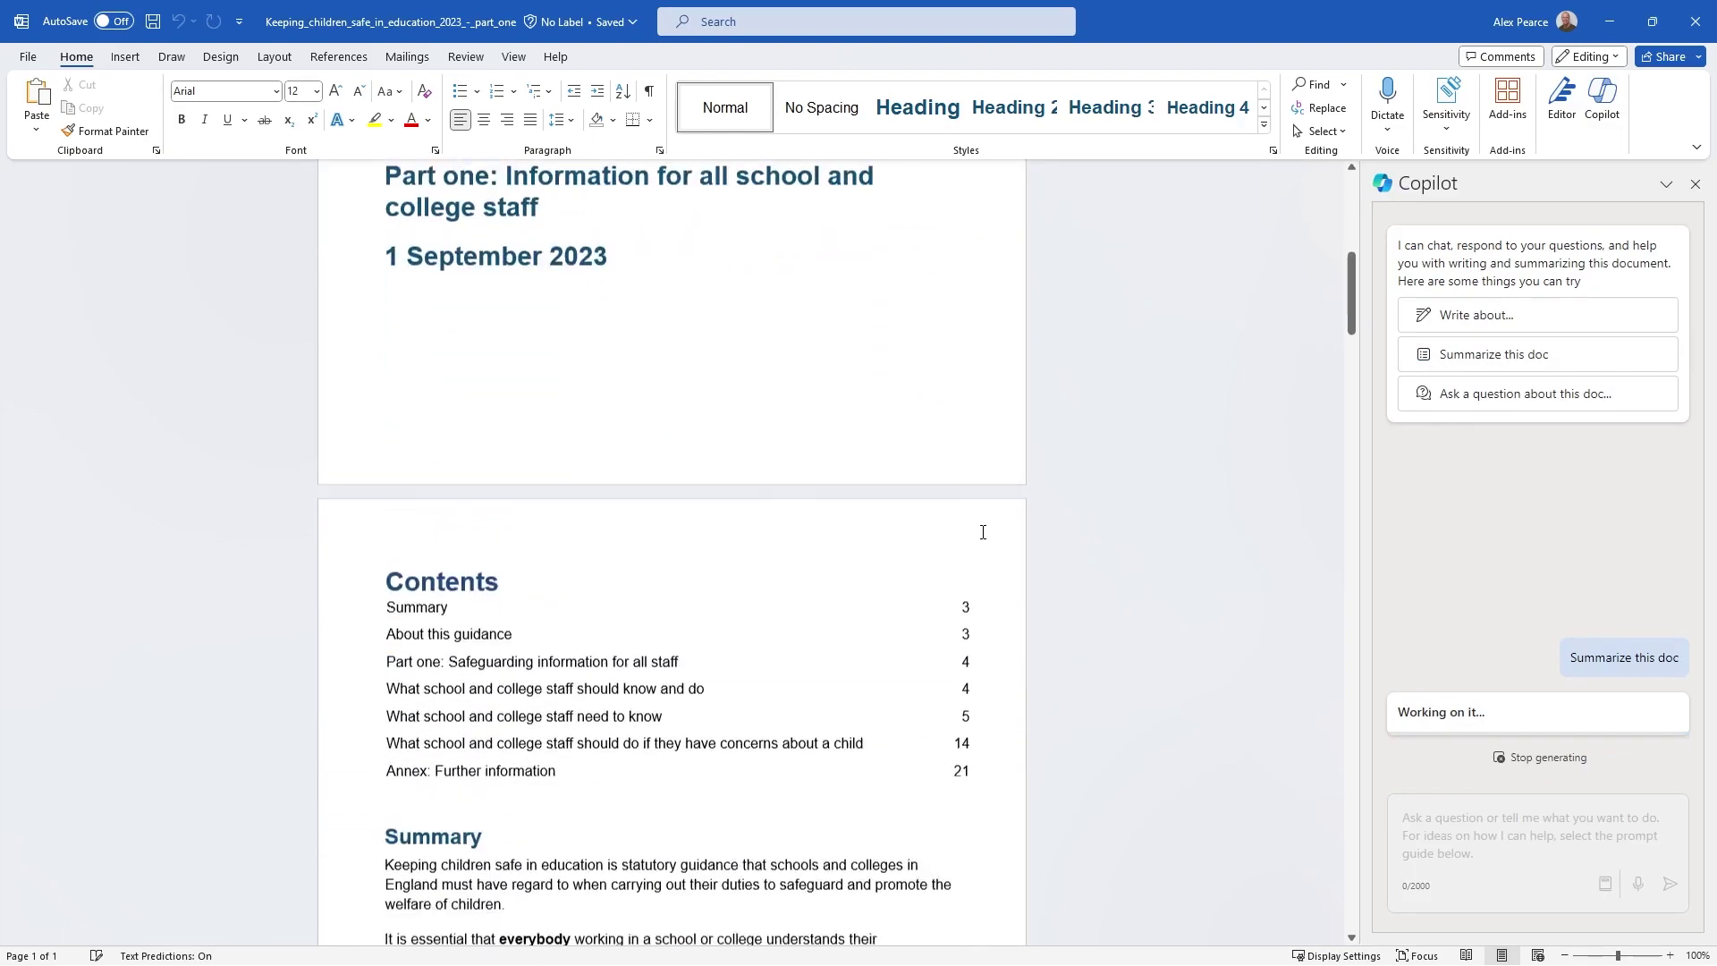
{"action": "scroll", "coordinate": [983, 532], "scroll_direction": "down", "scroll_amount": 18}
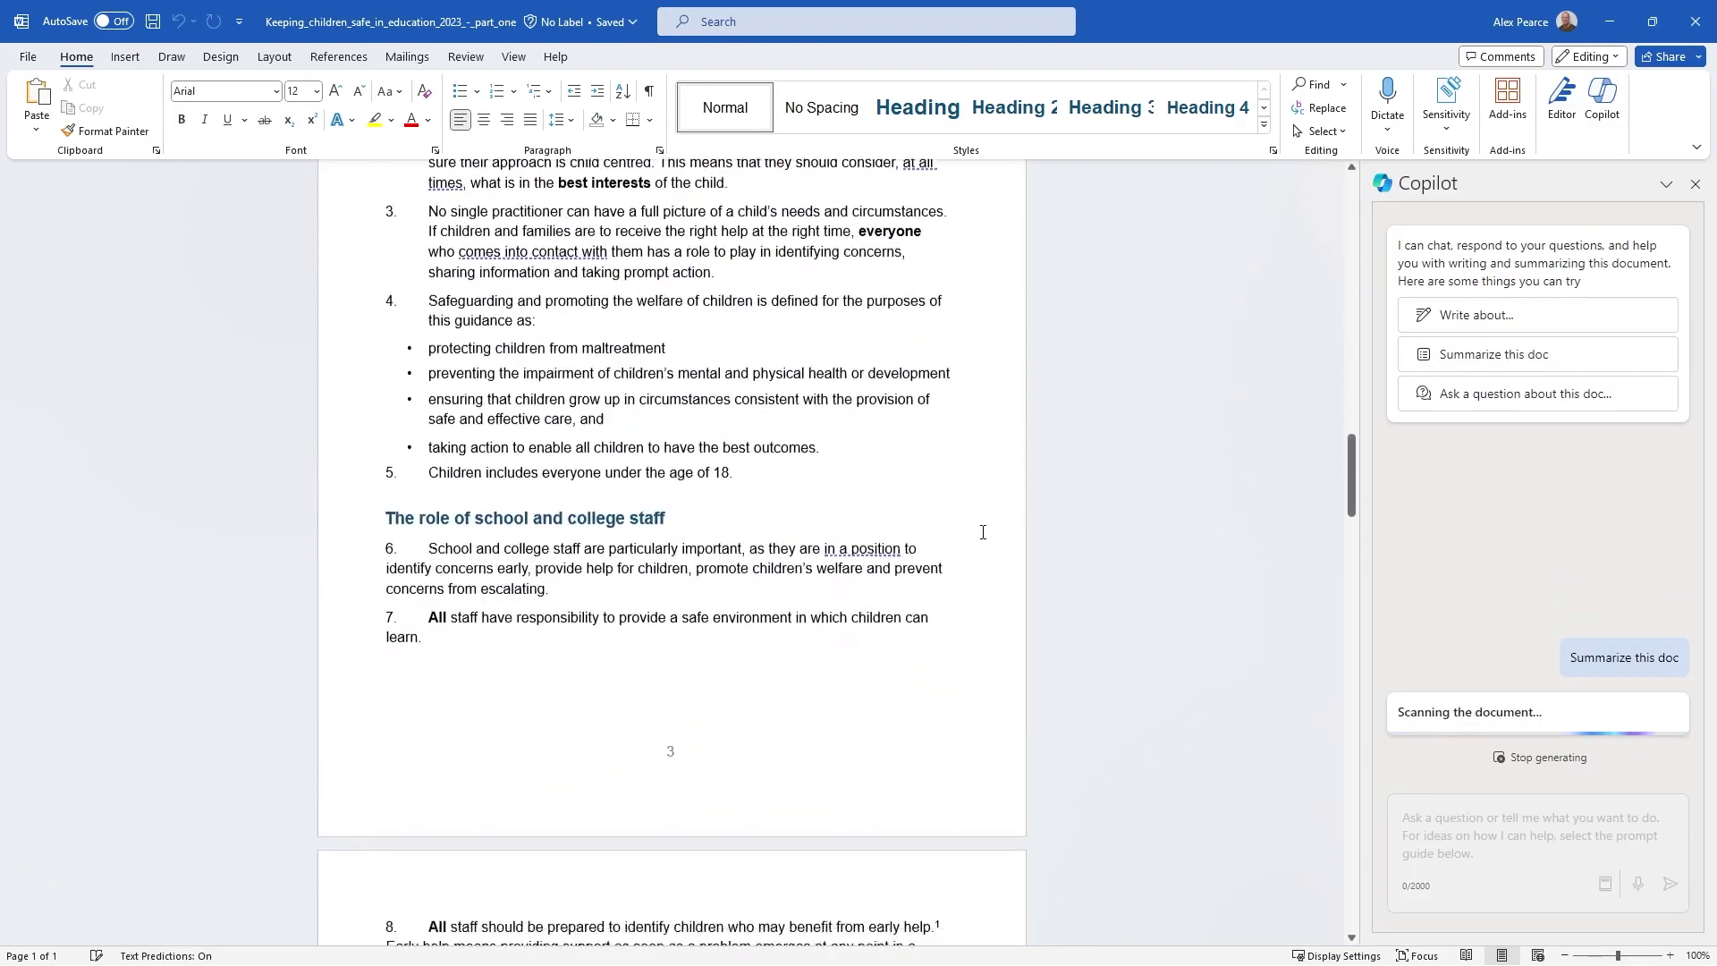
{"action": "scroll", "coordinate": [982, 532], "scroll_direction": "down", "scroll_amount": 20}
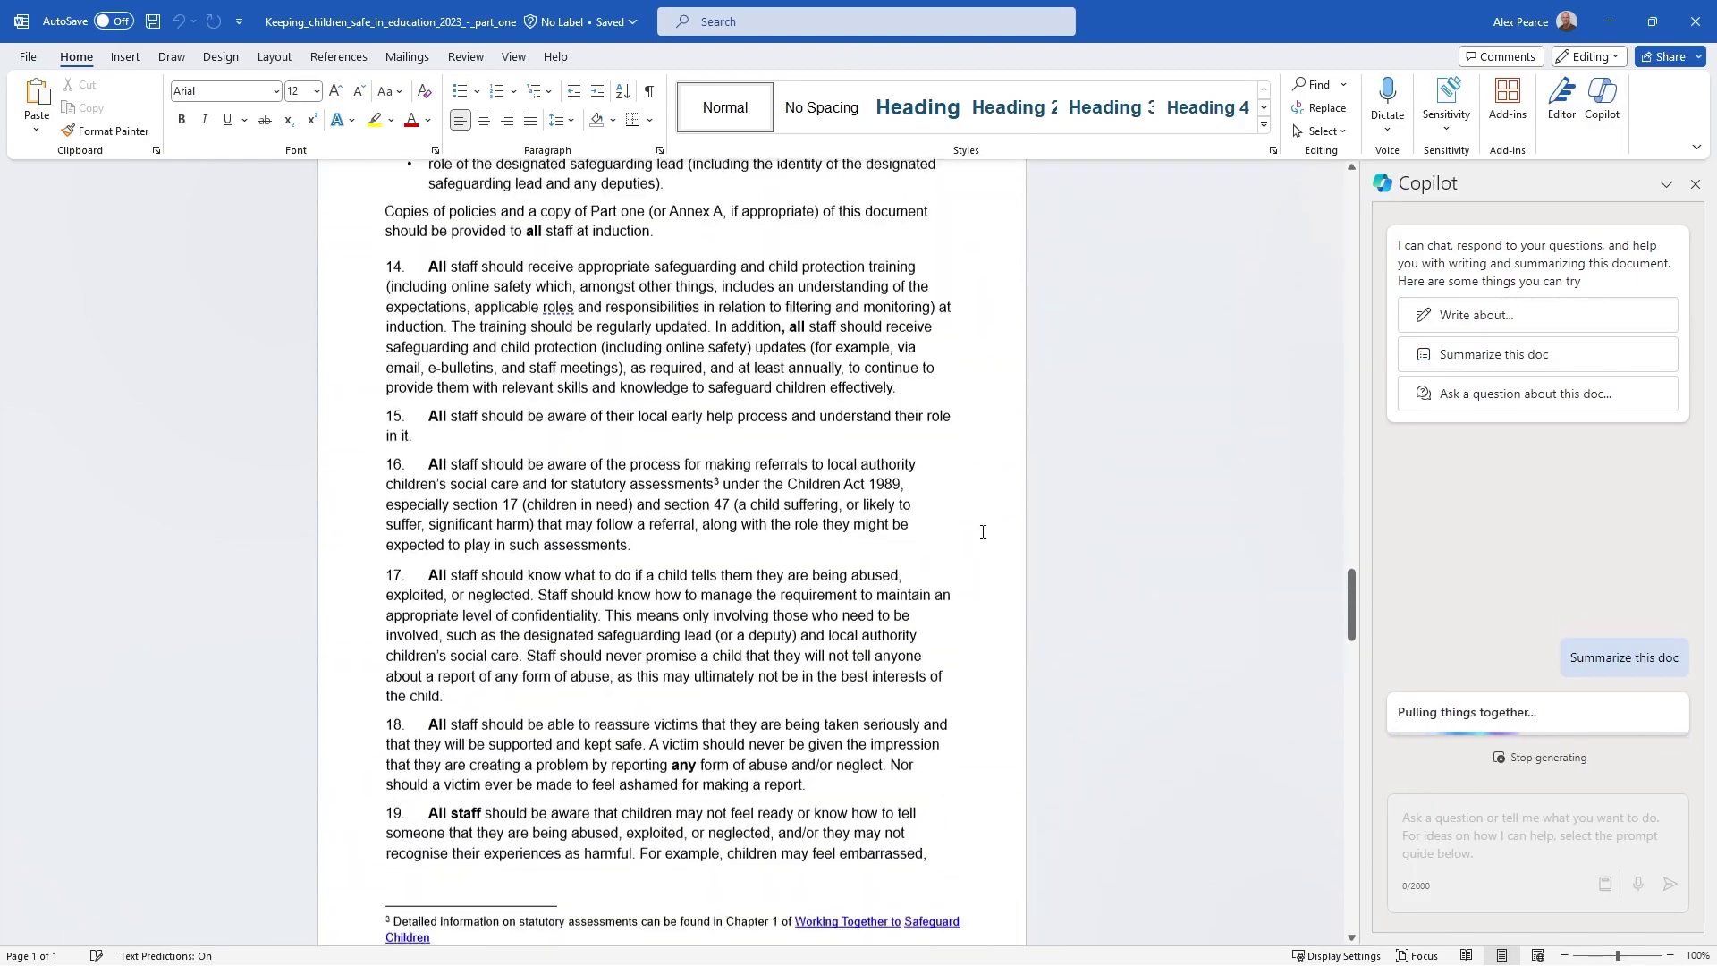
{"action": "scroll", "coordinate": [983, 532], "scroll_direction": "down", "scroll_amount": 15}
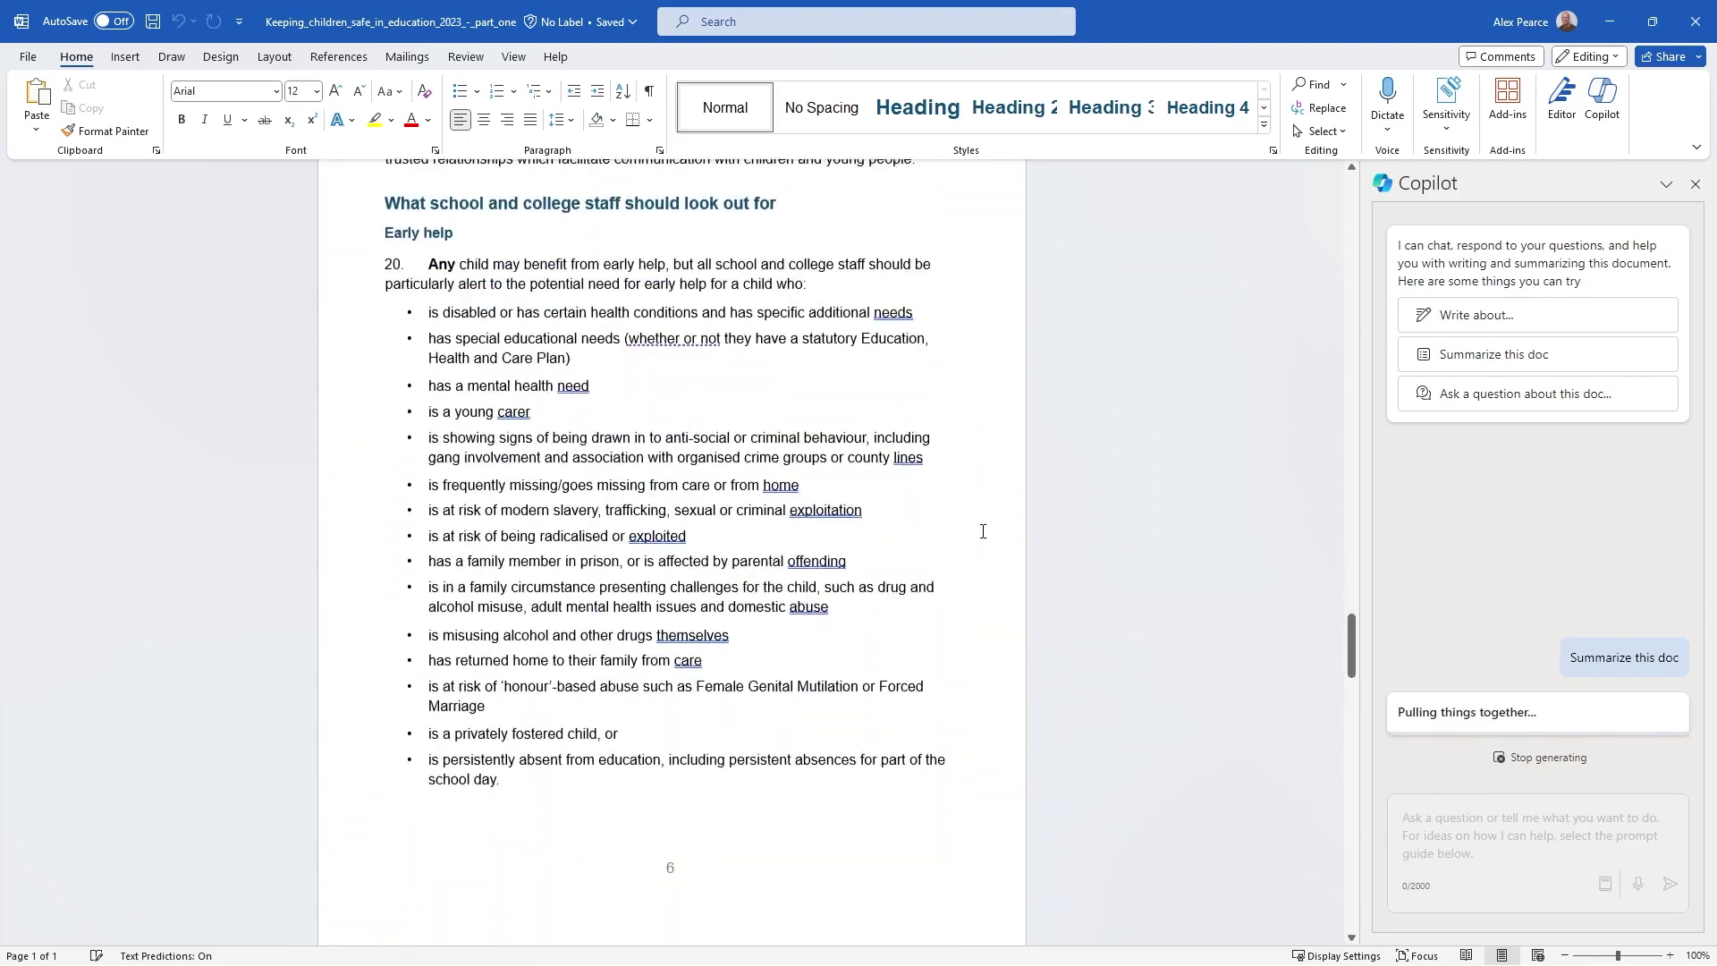
{"action": "scroll", "coordinate": [983, 531], "scroll_direction": "down", "scroll_amount": 12}
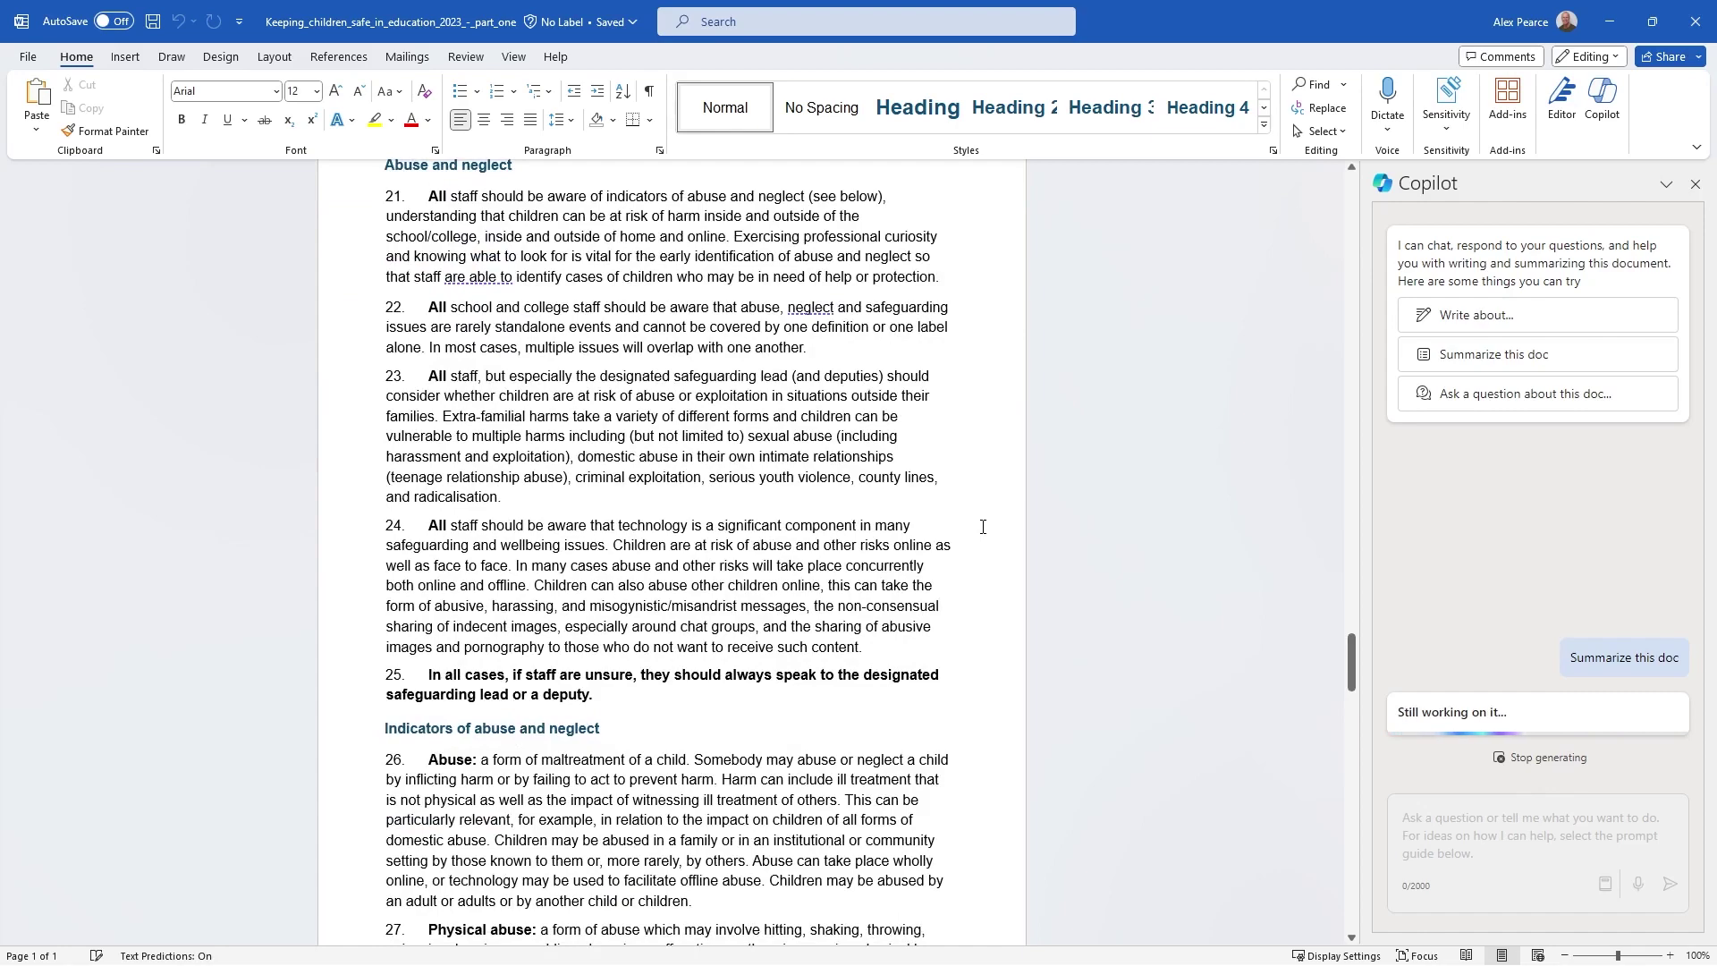
{"action": "scroll", "coordinate": [985, 525], "scroll_direction": "down", "scroll_amount": 2}
{"action": "scroll", "coordinate": [987, 524], "scroll_direction": "down", "scroll_amount": 10}
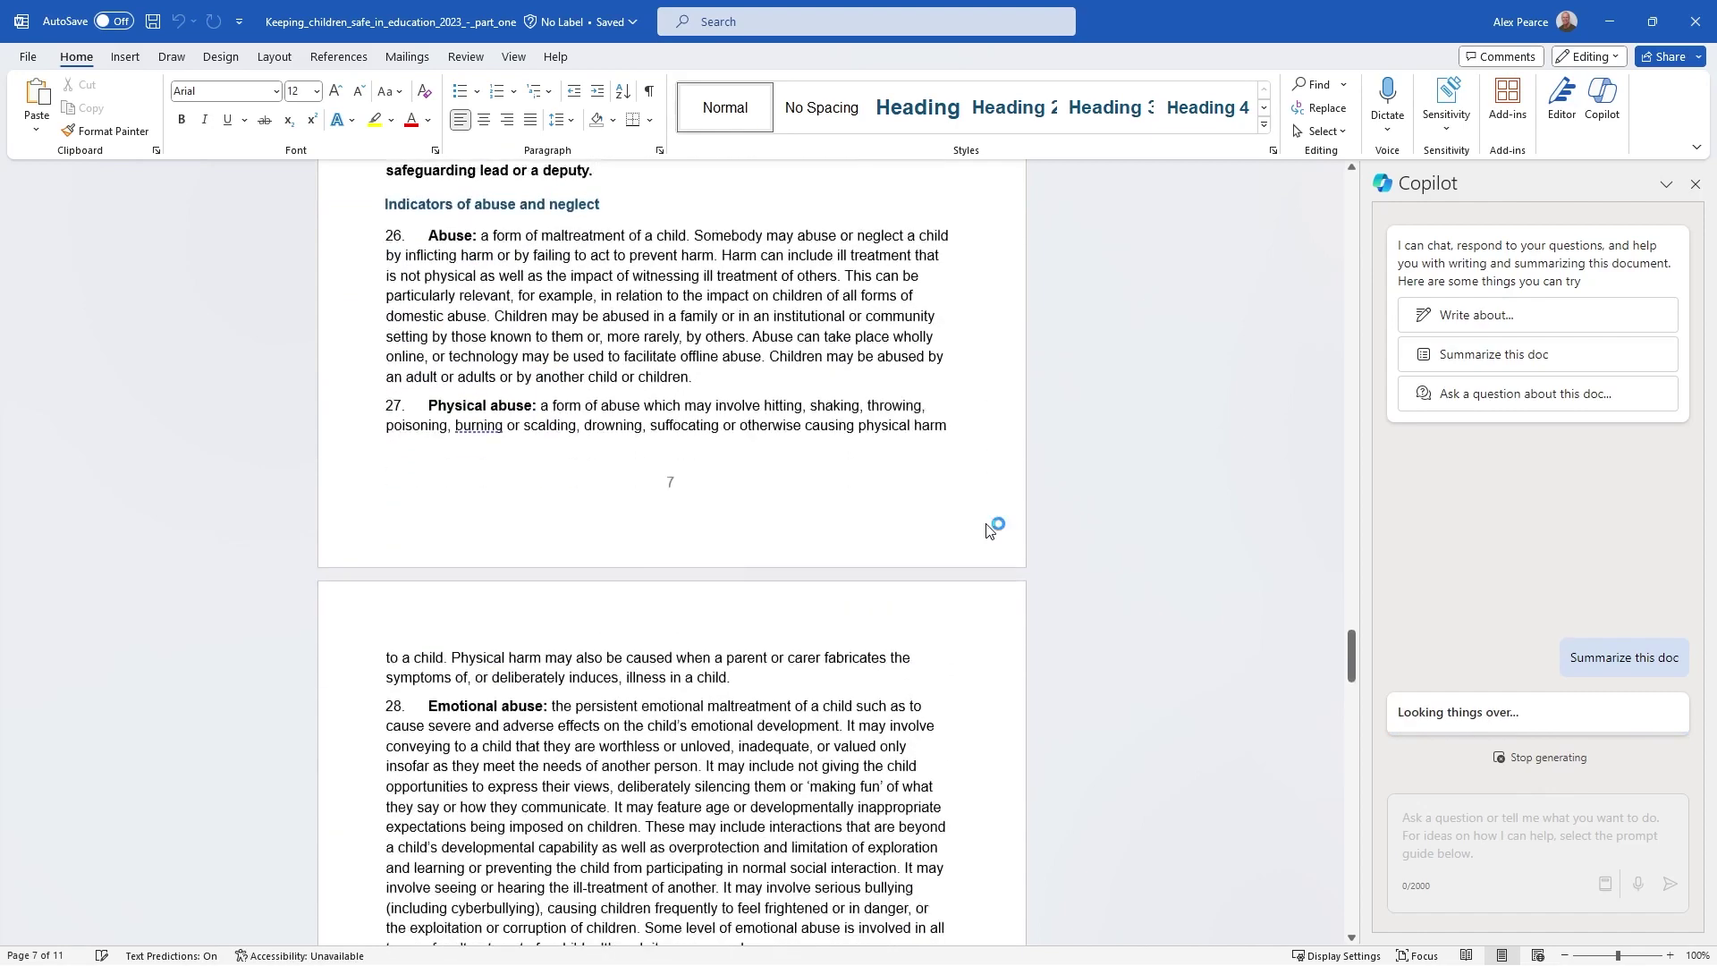
{"action": "scroll", "coordinate": [999, 516], "scroll_direction": "down", "scroll_amount": 13}
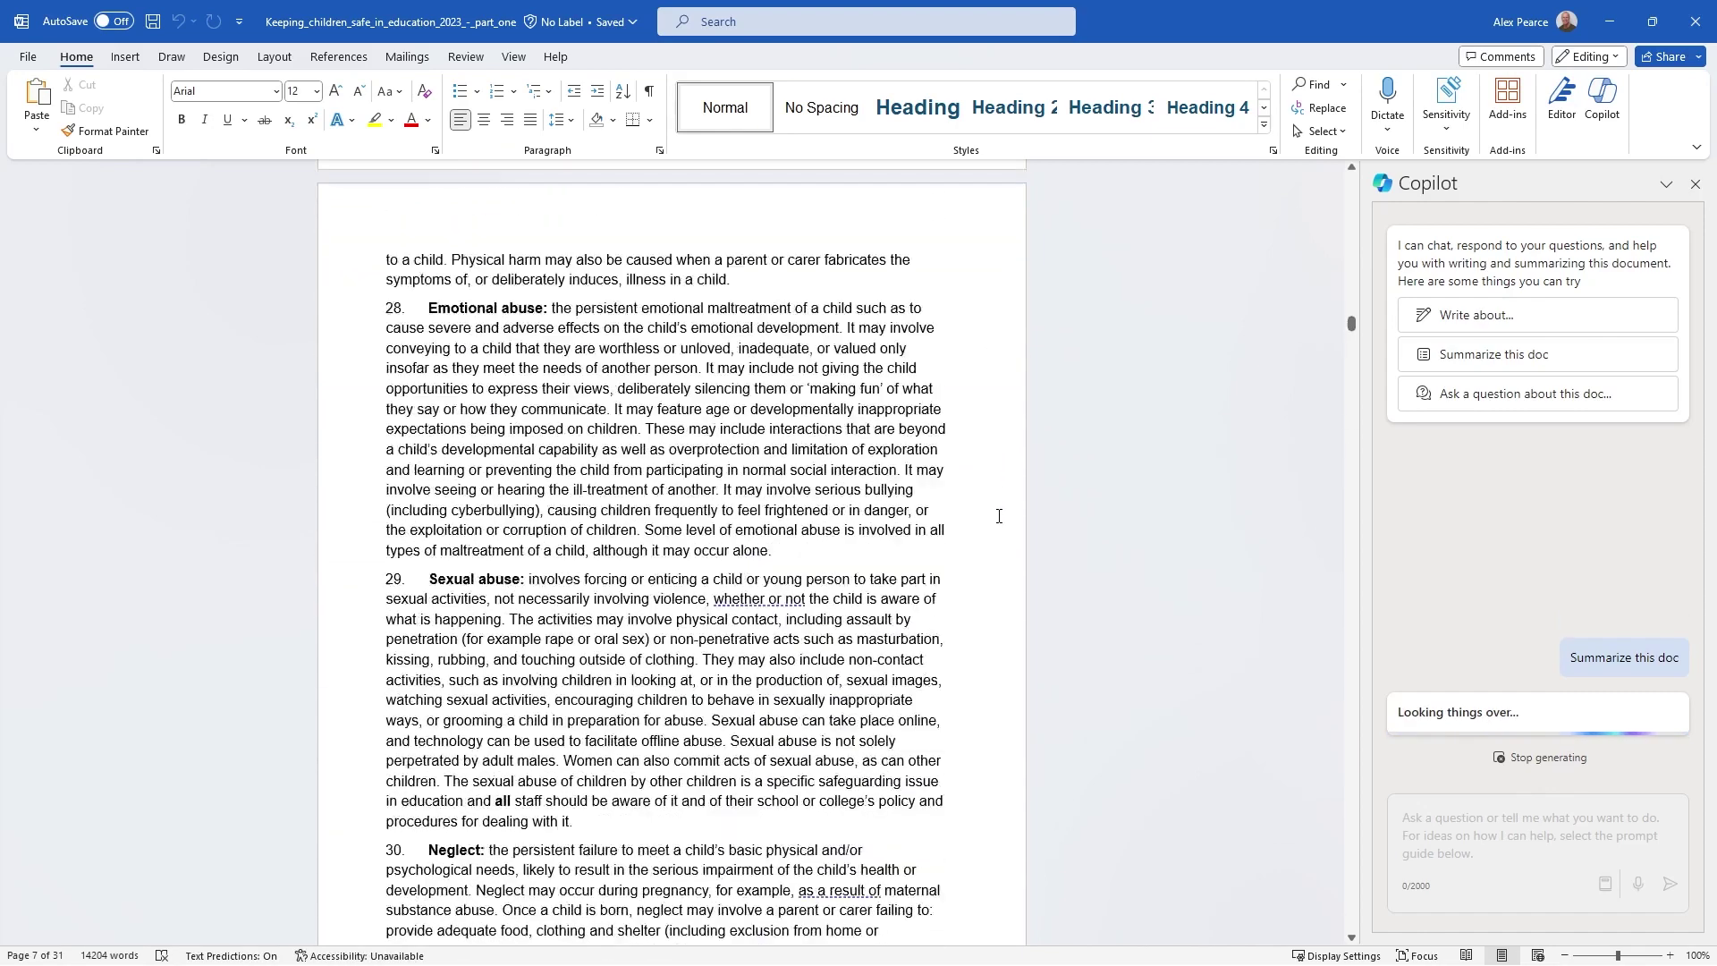
{"action": "scroll", "coordinate": [999, 516], "scroll_direction": "down", "scroll_amount": 5}
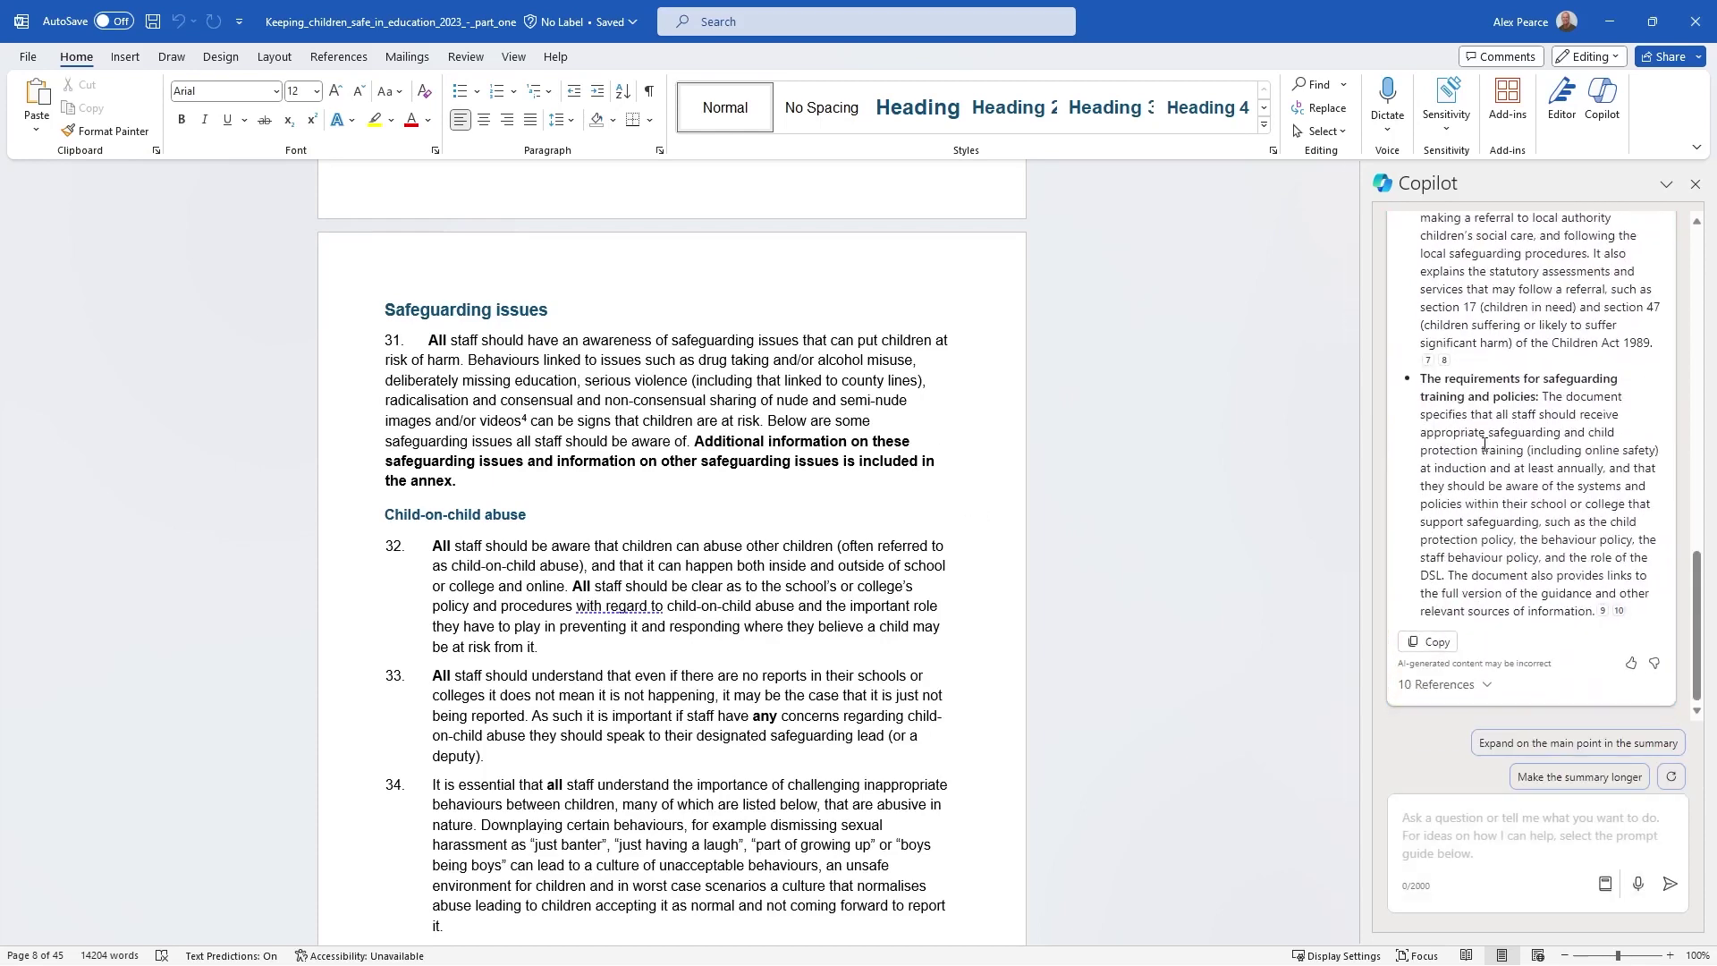
- Follow citation 1 to the title page and select the subtitle 'Statutory guidance for schools and colleges'
{"action": "scroll", "coordinate": [1485, 447], "scroll_direction": "up", "scroll_amount": 10}
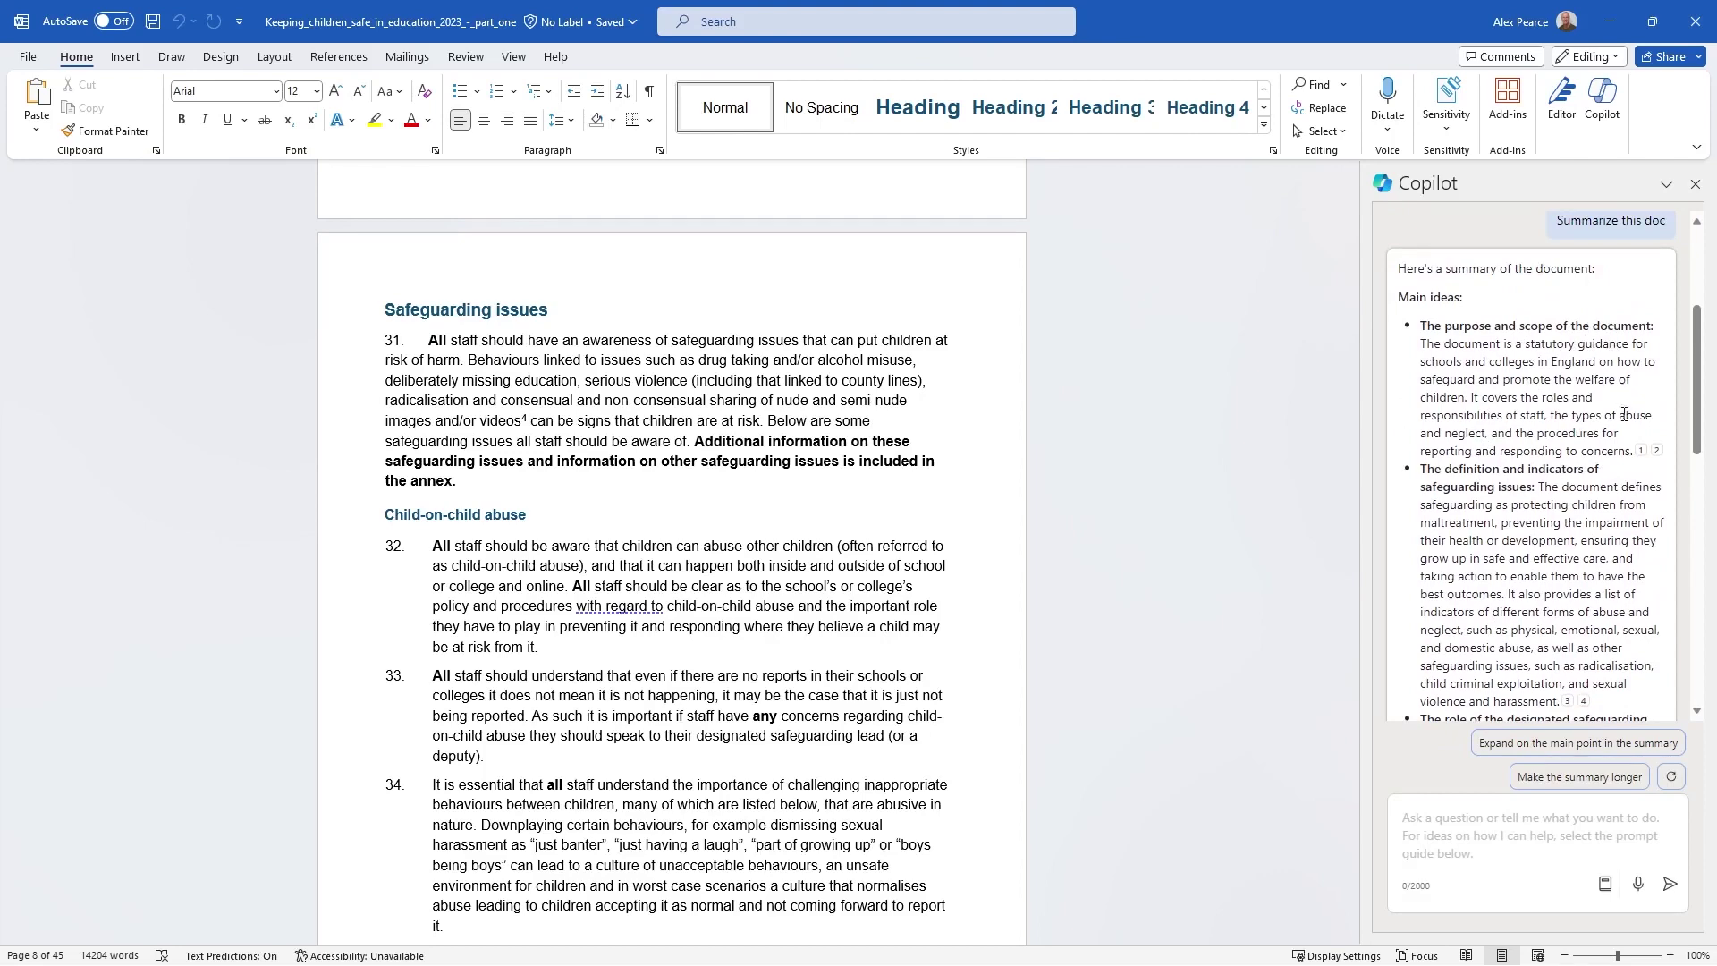
{"action": "mouse_move", "coordinate": [1637, 457]}
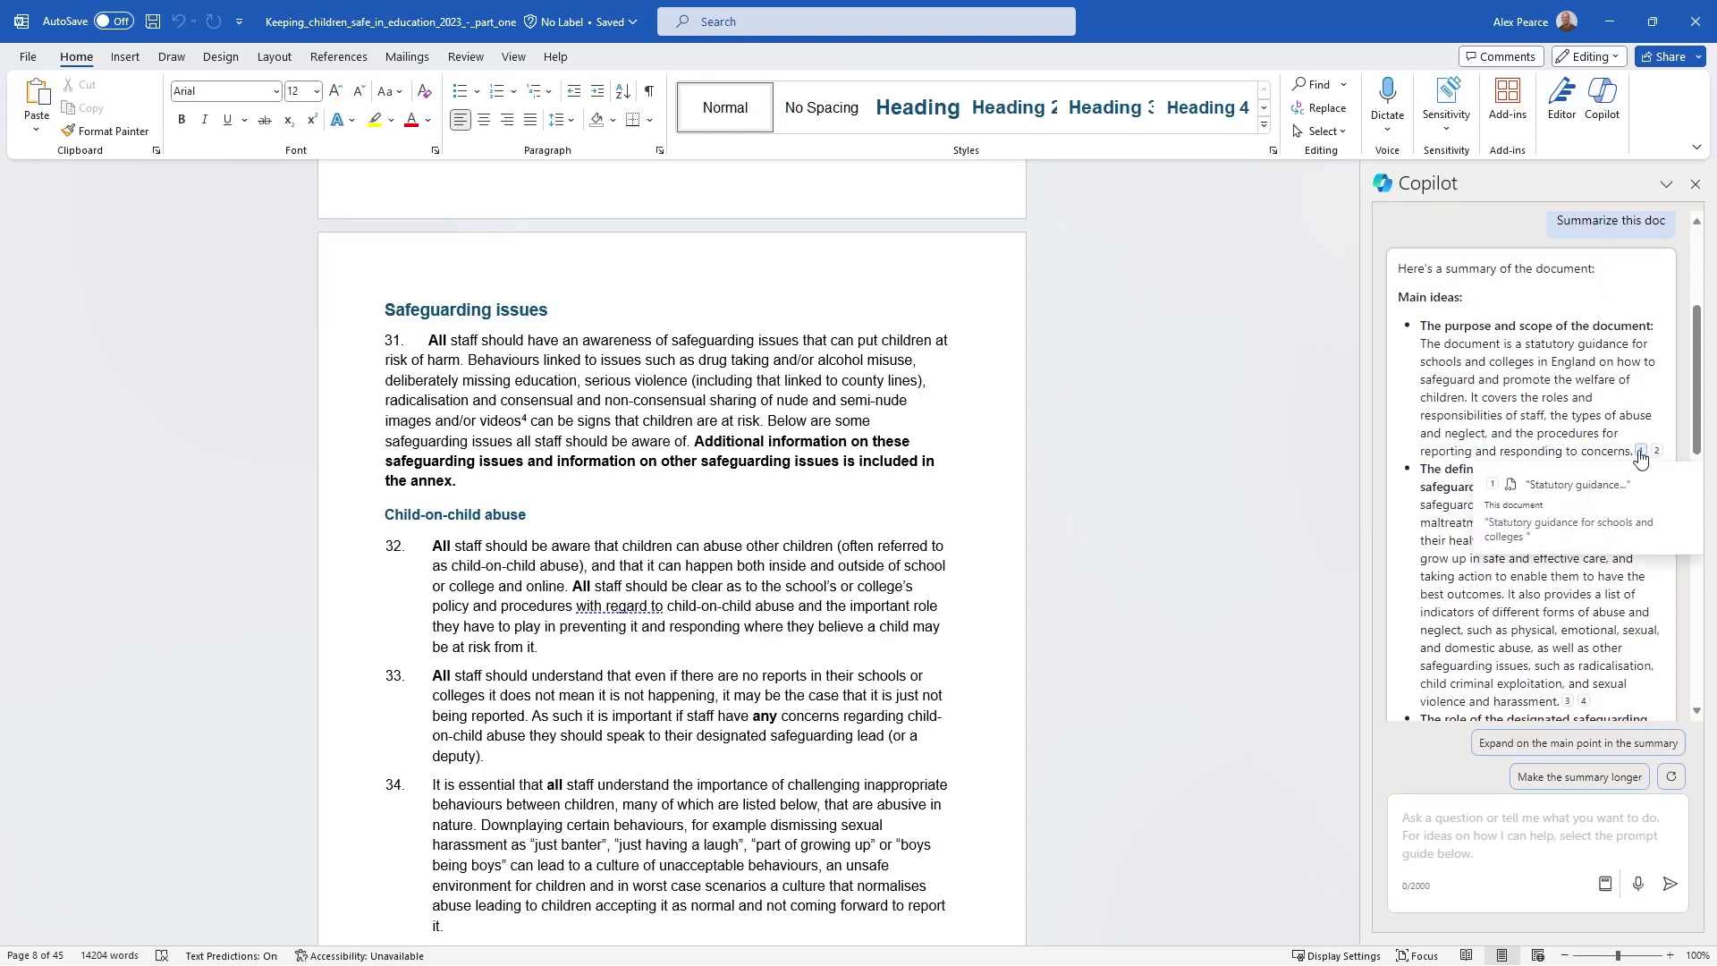
{"action": "left_click", "coordinate": [1640, 452]}
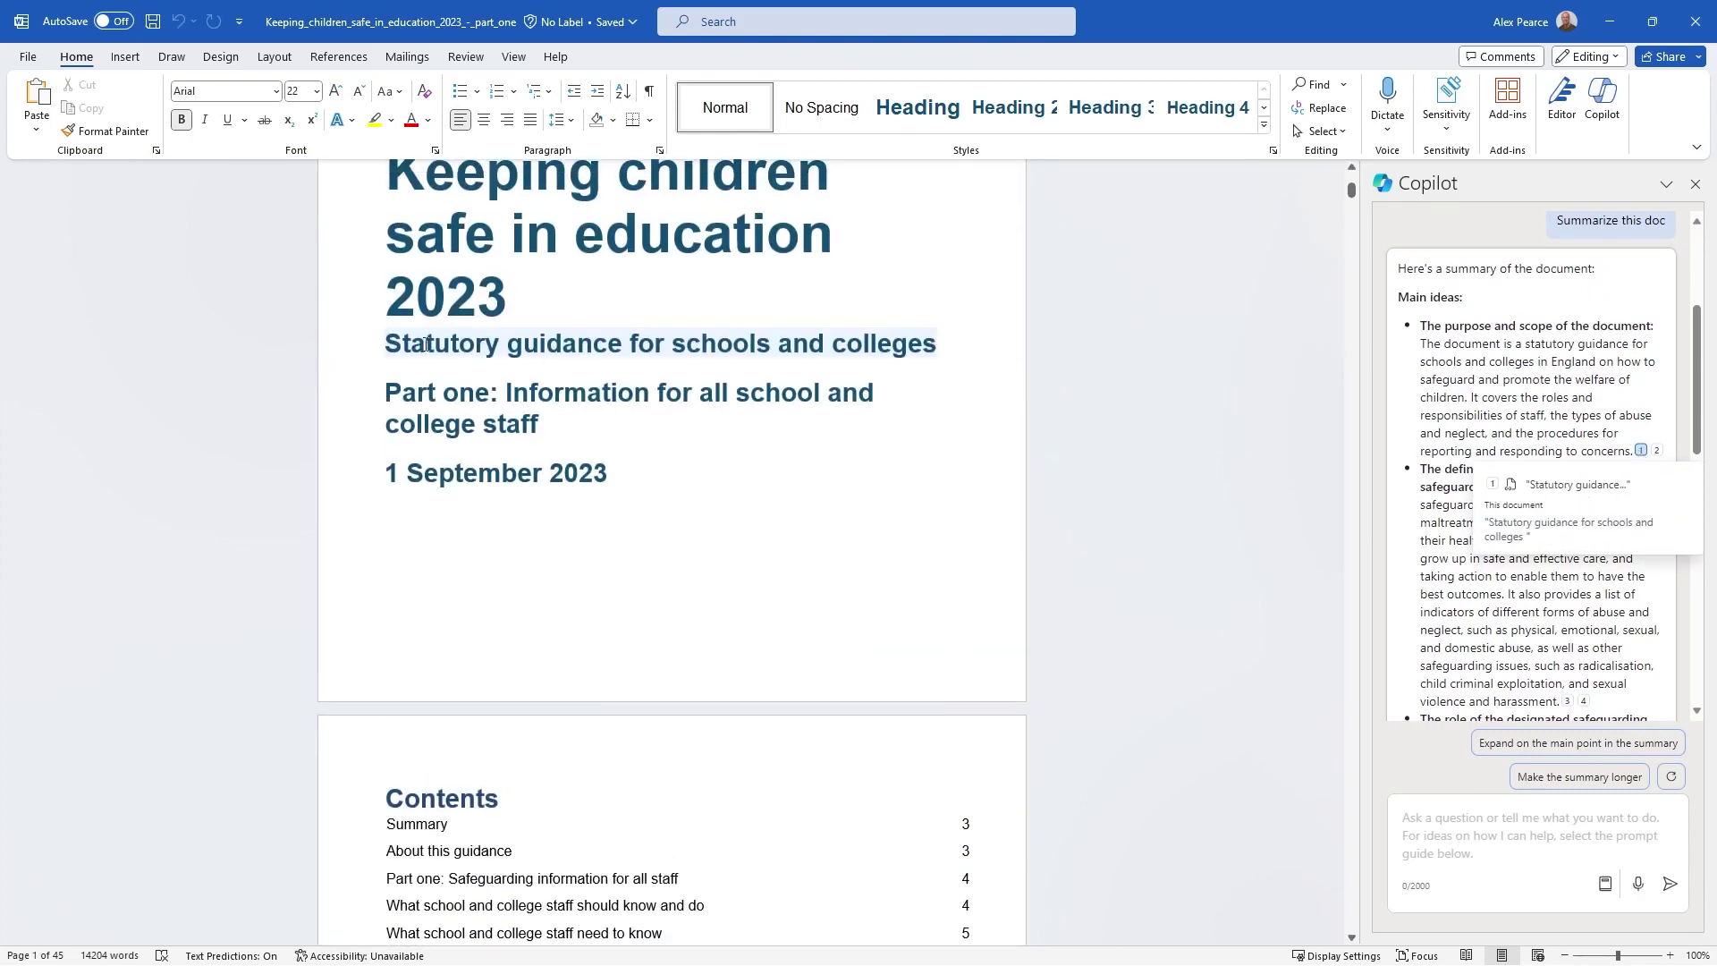
{"action": "left_click_drag", "start_coordinate": [385, 343], "coordinate": [921, 346]}
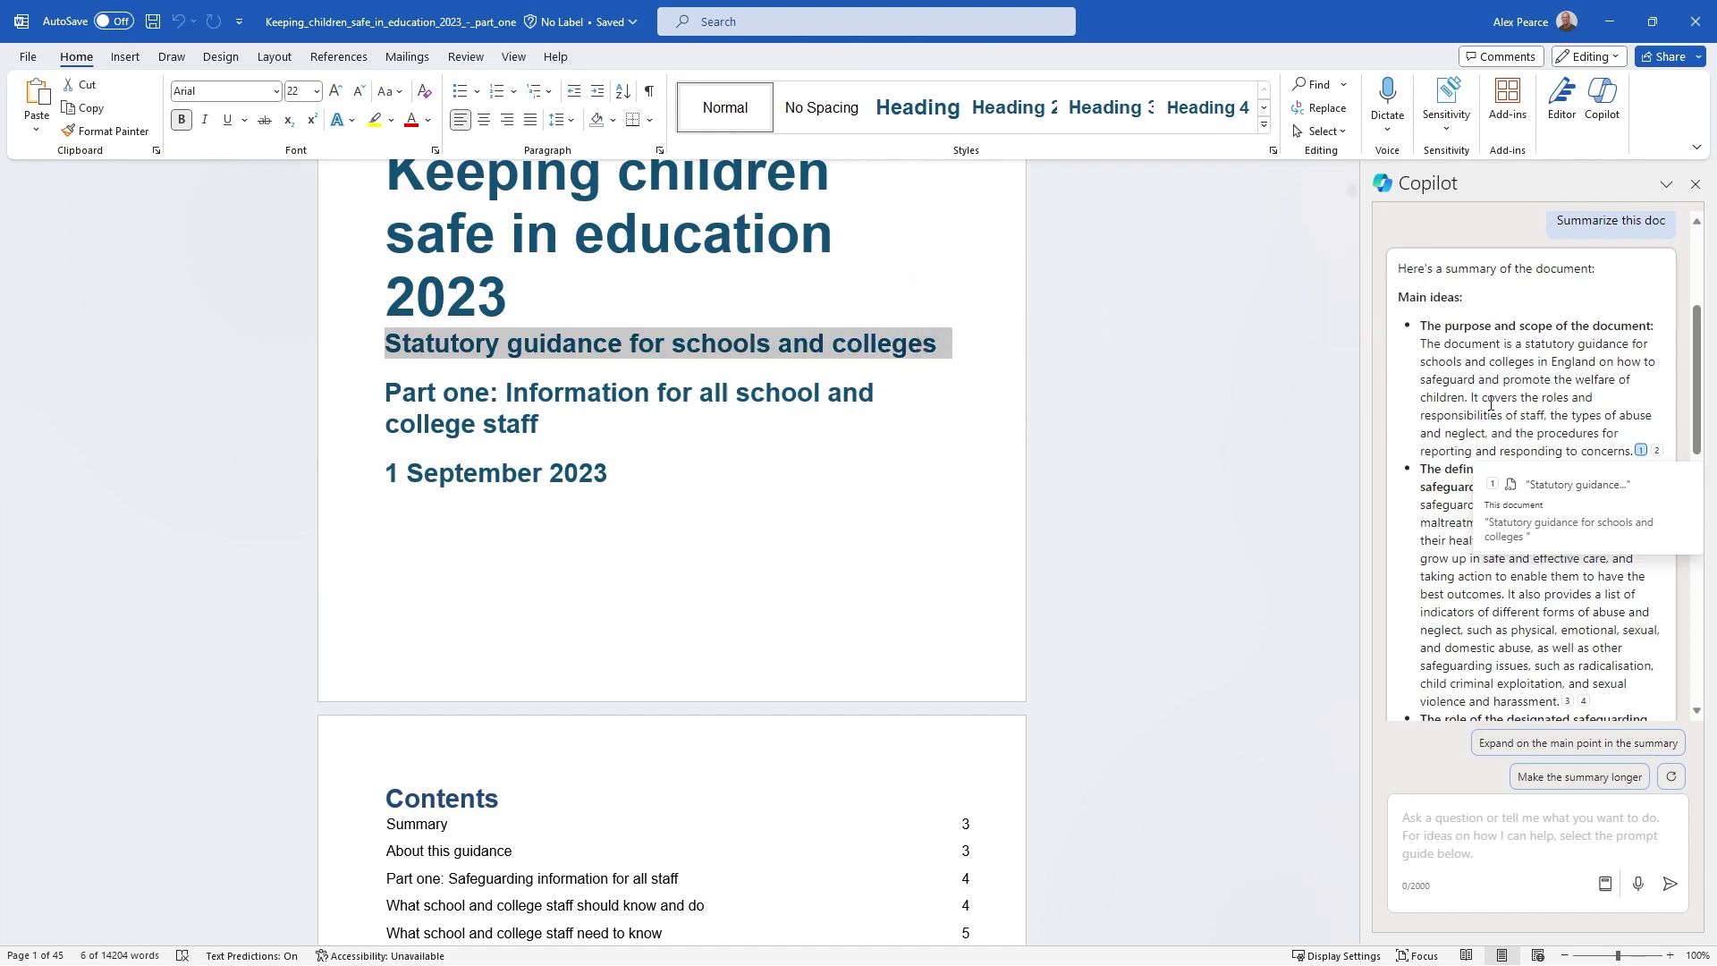
{"action": "scroll", "coordinate": [1493, 403], "scroll_direction": "down", "scroll_amount": 10}
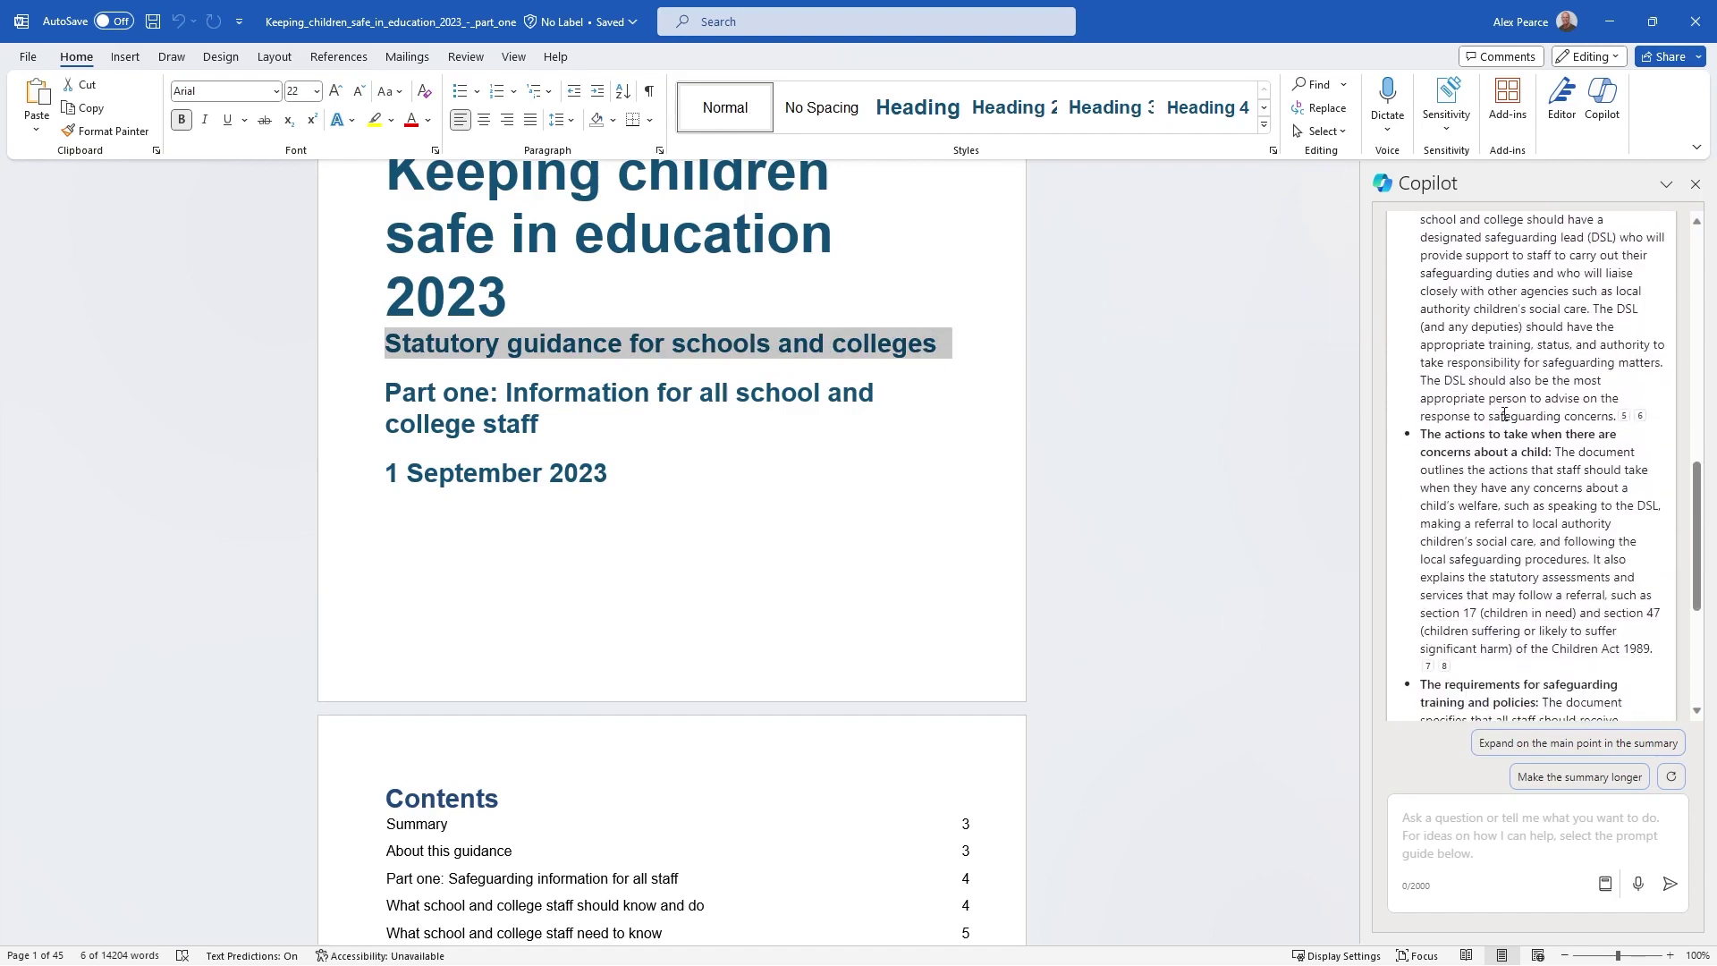
{"action": "scroll", "coordinate": [1487, 528], "scroll_direction": "down", "scroll_amount": 6}
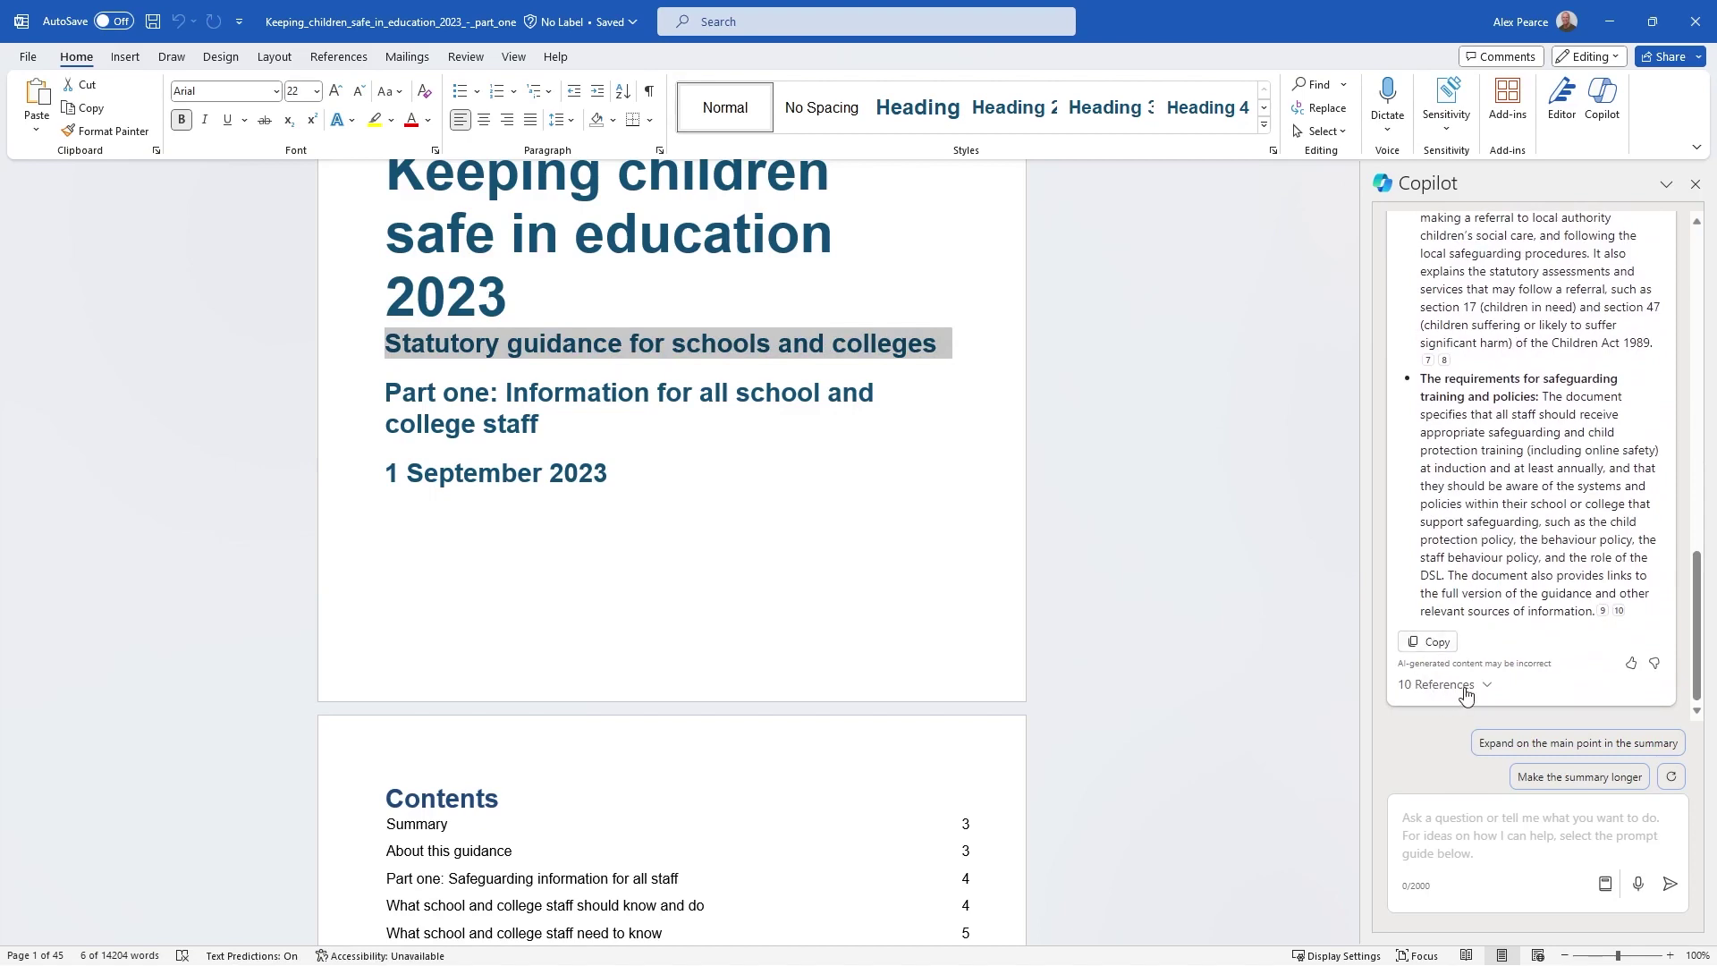
{"action": "scroll", "coordinate": [1528, 587], "scroll_direction": "down", "scroll_amount": 10}
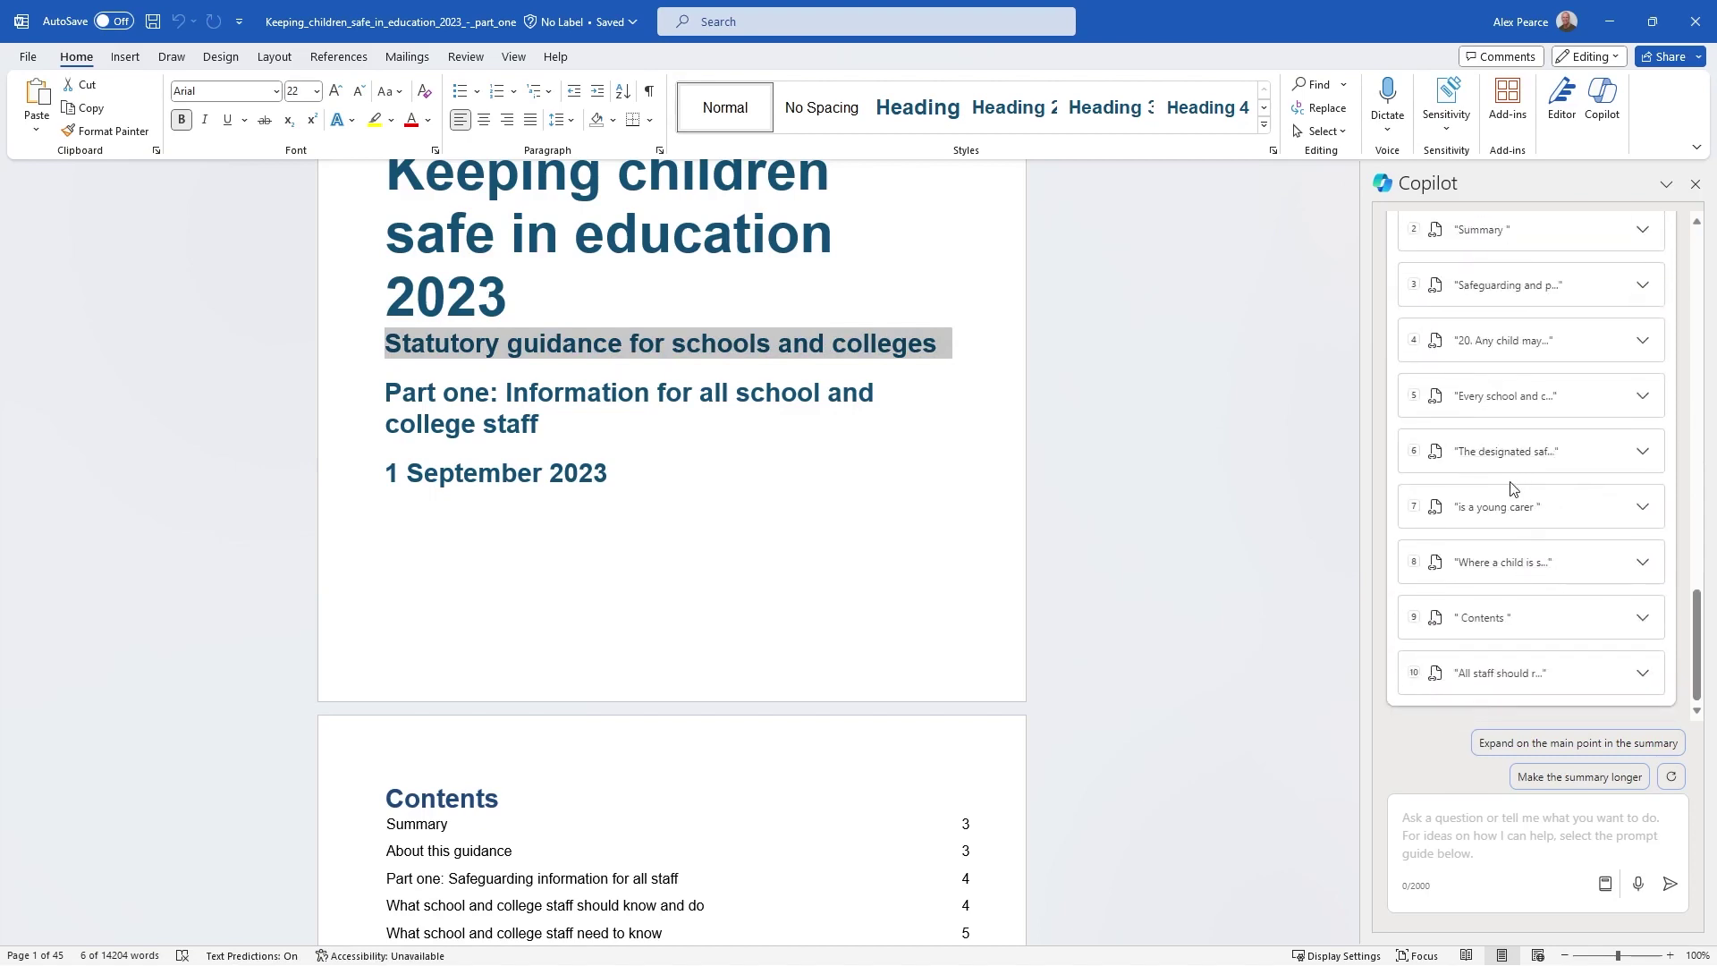
- Jump to reference 7 'is a young carer' in the page 6 Early help list, then collapse it
{"action": "left_click", "coordinate": [1510, 506]}
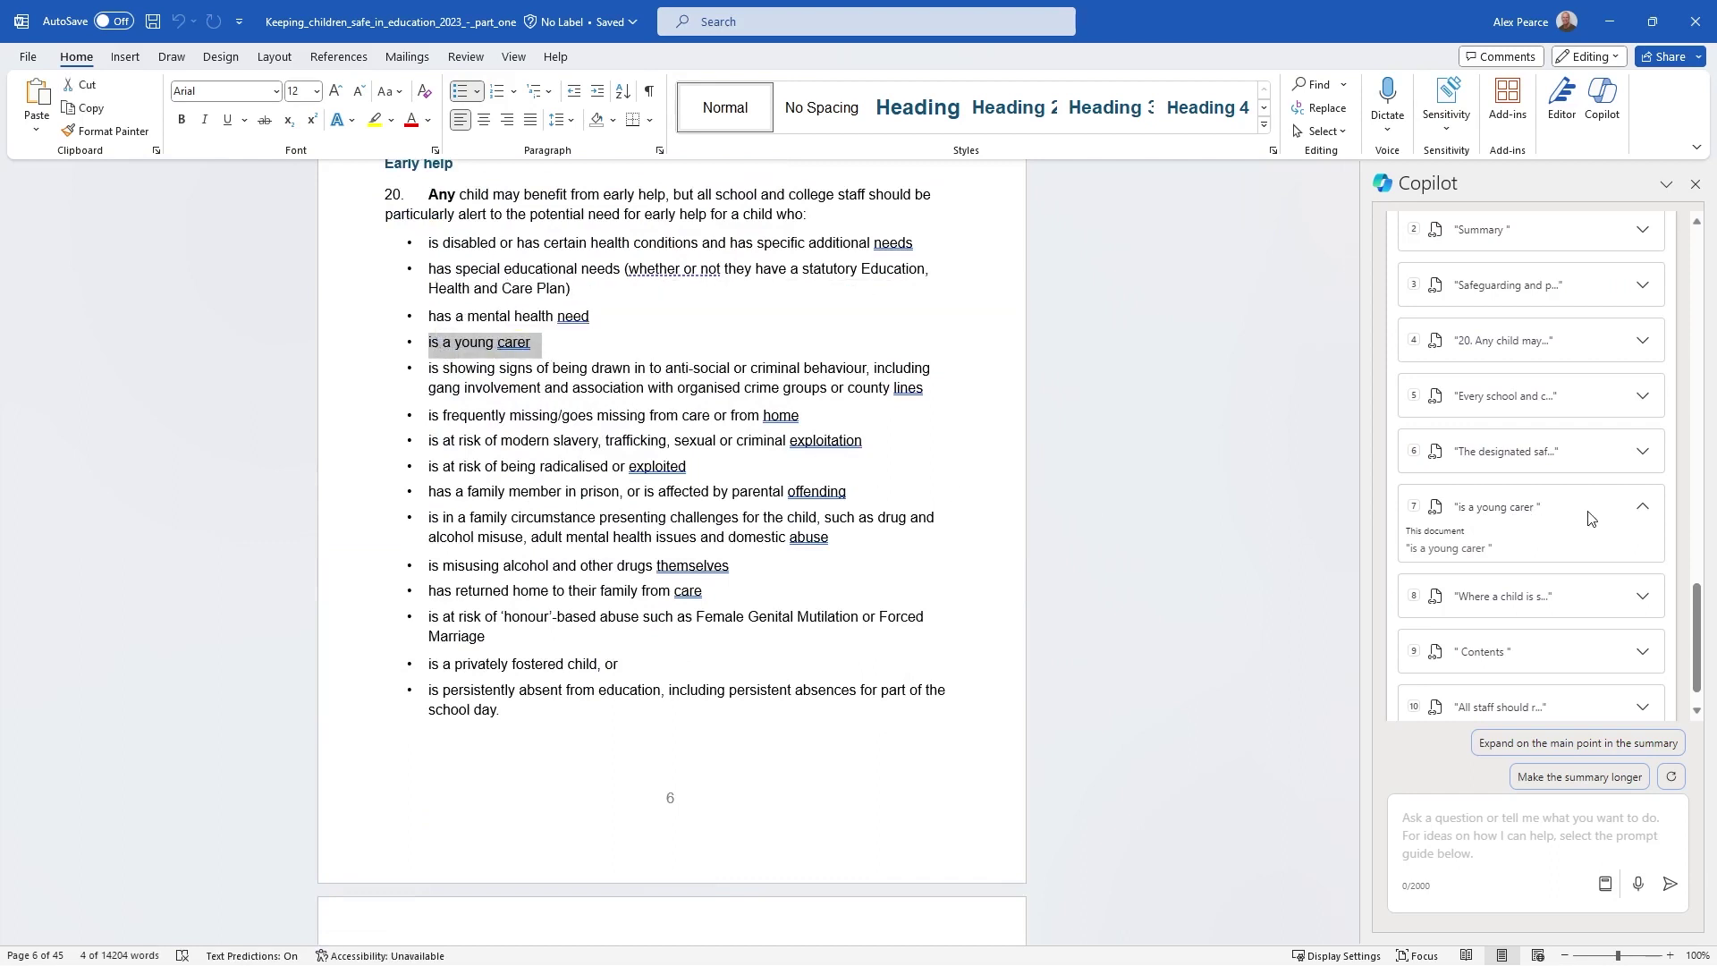
{"action": "left_click", "coordinate": [1643, 513]}
{"action": "scroll", "coordinate": [1576, 535], "scroll_direction": "up", "scroll_amount": 5}
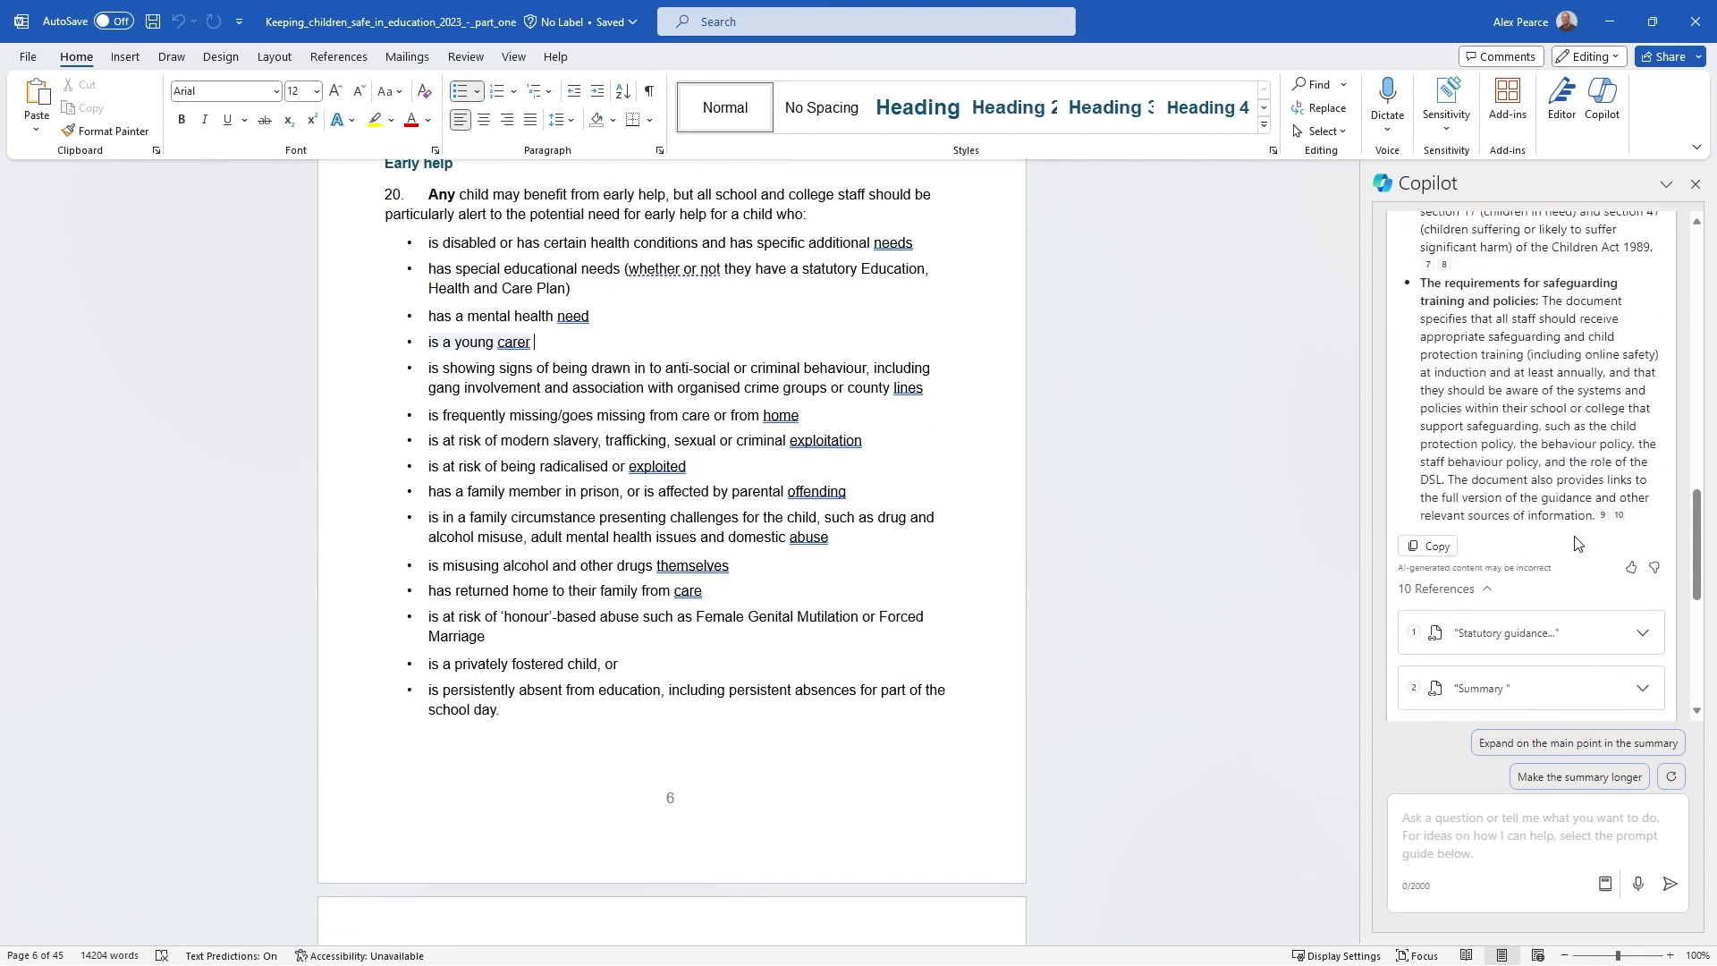
{"action": "scroll", "coordinate": [1576, 535], "scroll_direction": "up", "scroll_amount": 3}
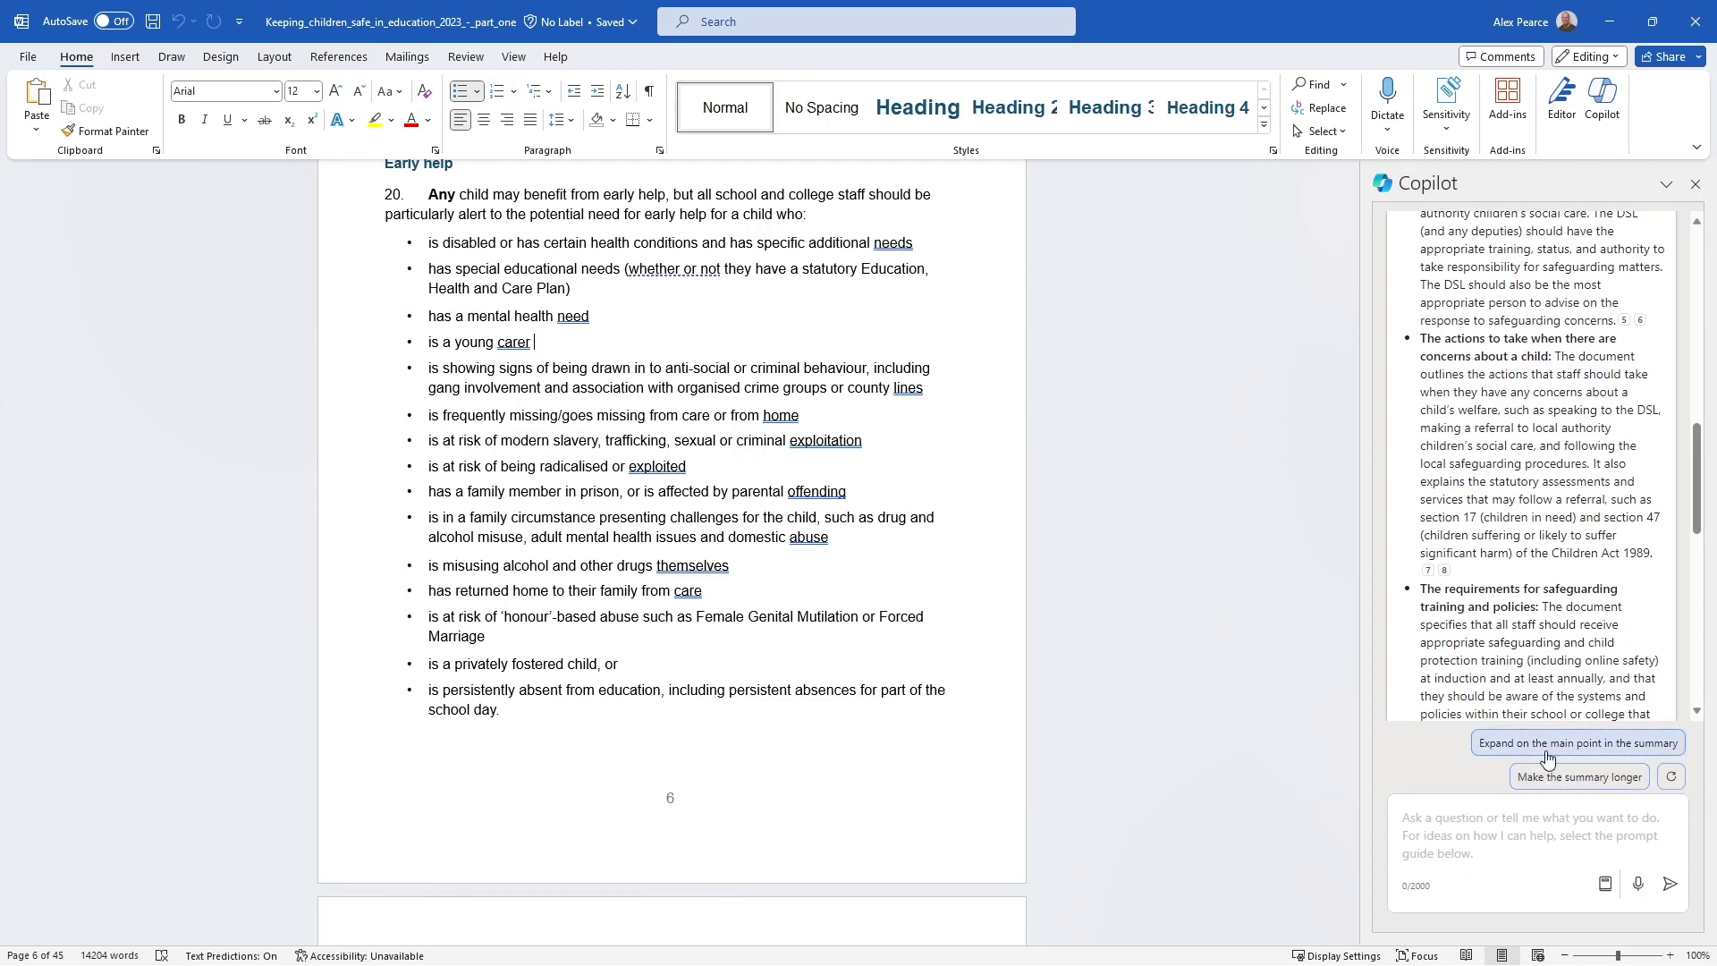
{"action": "left_click", "coordinate": [1548, 758]}
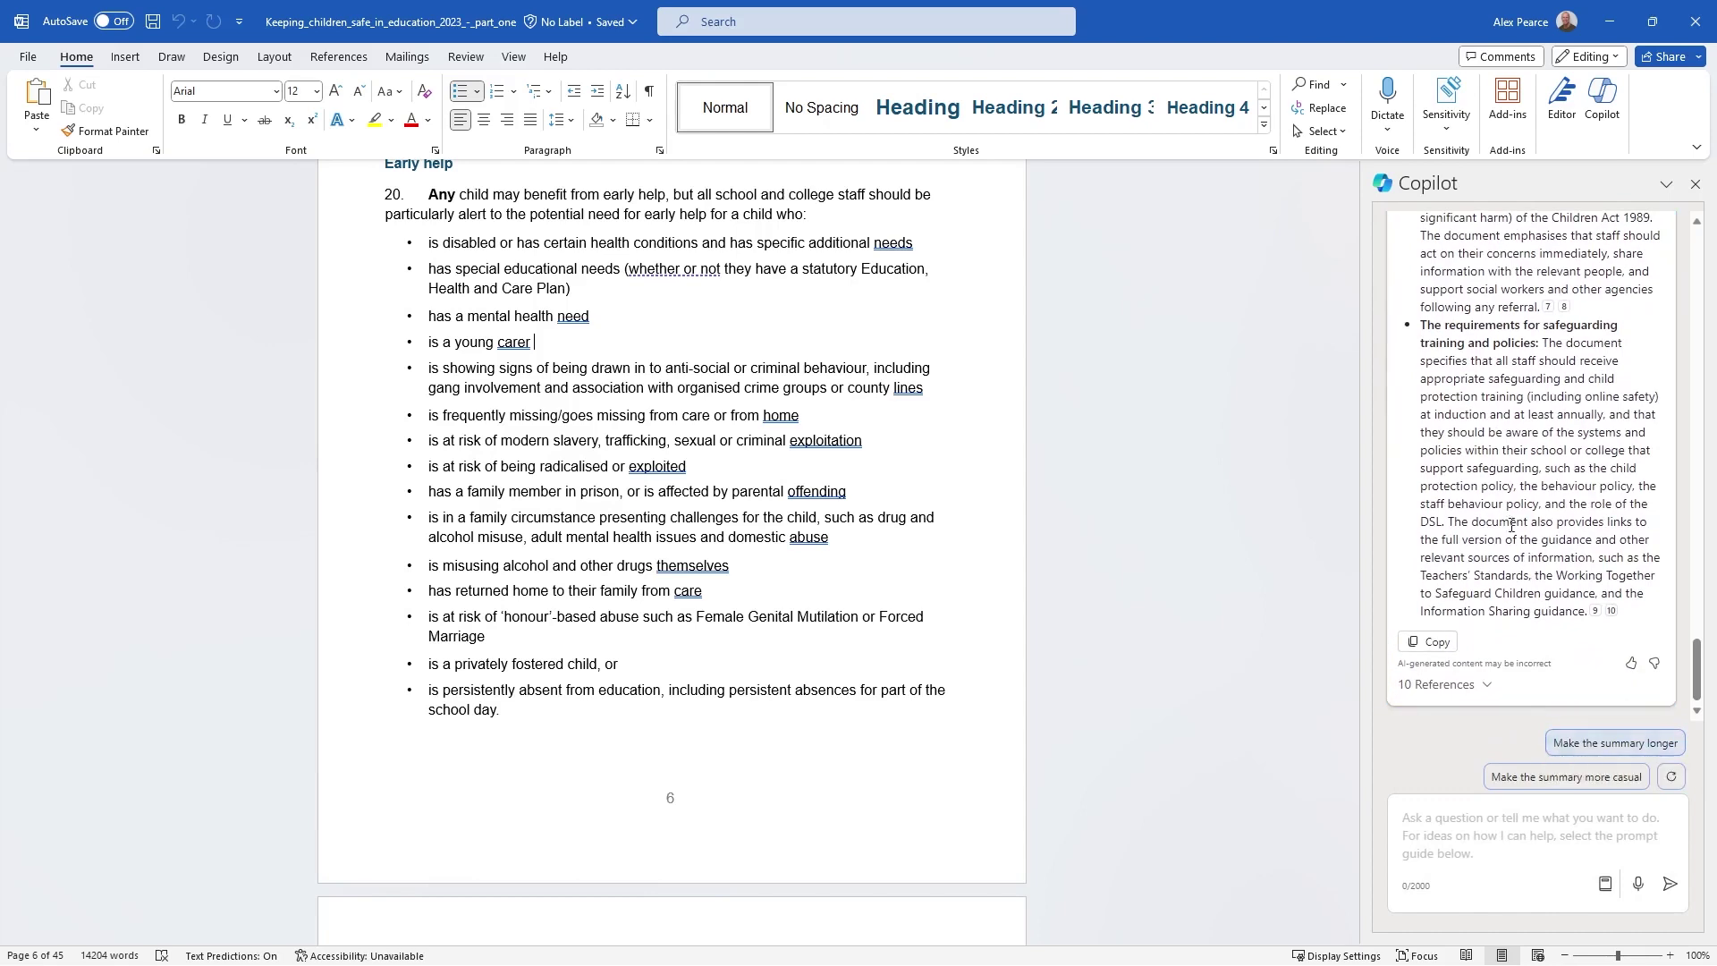
{"action": "scroll", "coordinate": [1623, 571], "scroll_direction": "up", "scroll_amount": 5}
{"action": "scroll", "coordinate": [1623, 570], "scroll_direction": "up", "scroll_amount": 6}
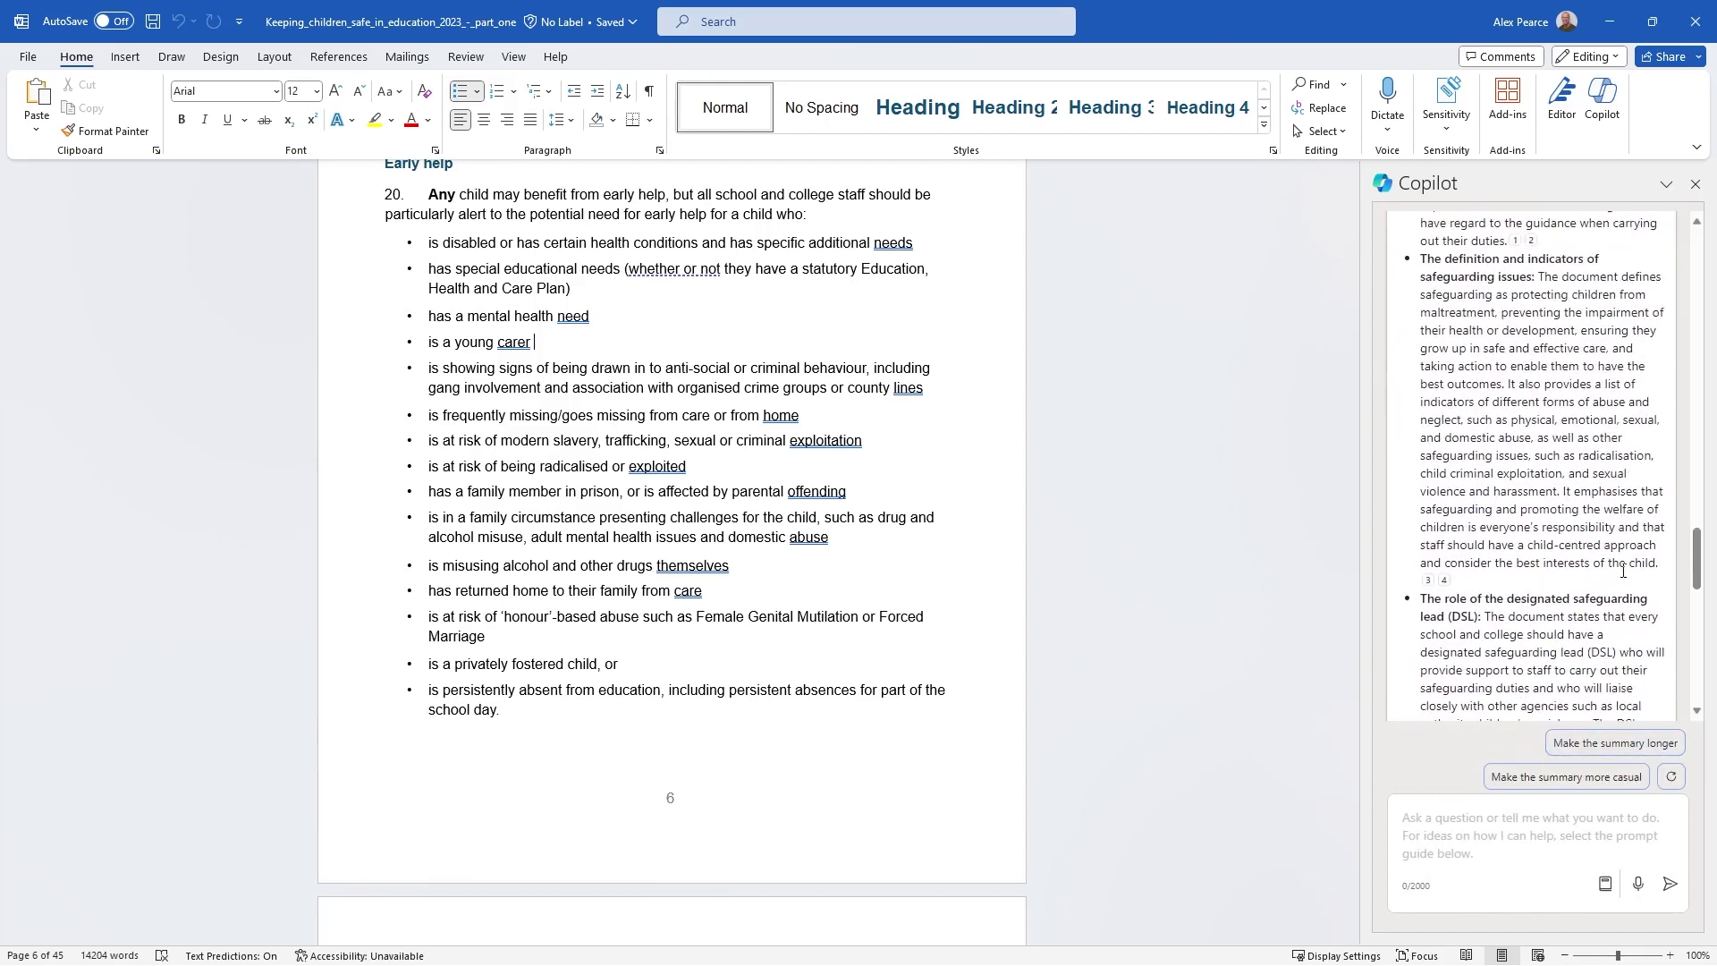
{"action": "scroll", "coordinate": [1623, 570], "scroll_direction": "down", "scroll_amount": 3}
{"action": "scroll", "coordinate": [1623, 572], "scroll_direction": "down", "scroll_amount": 5}
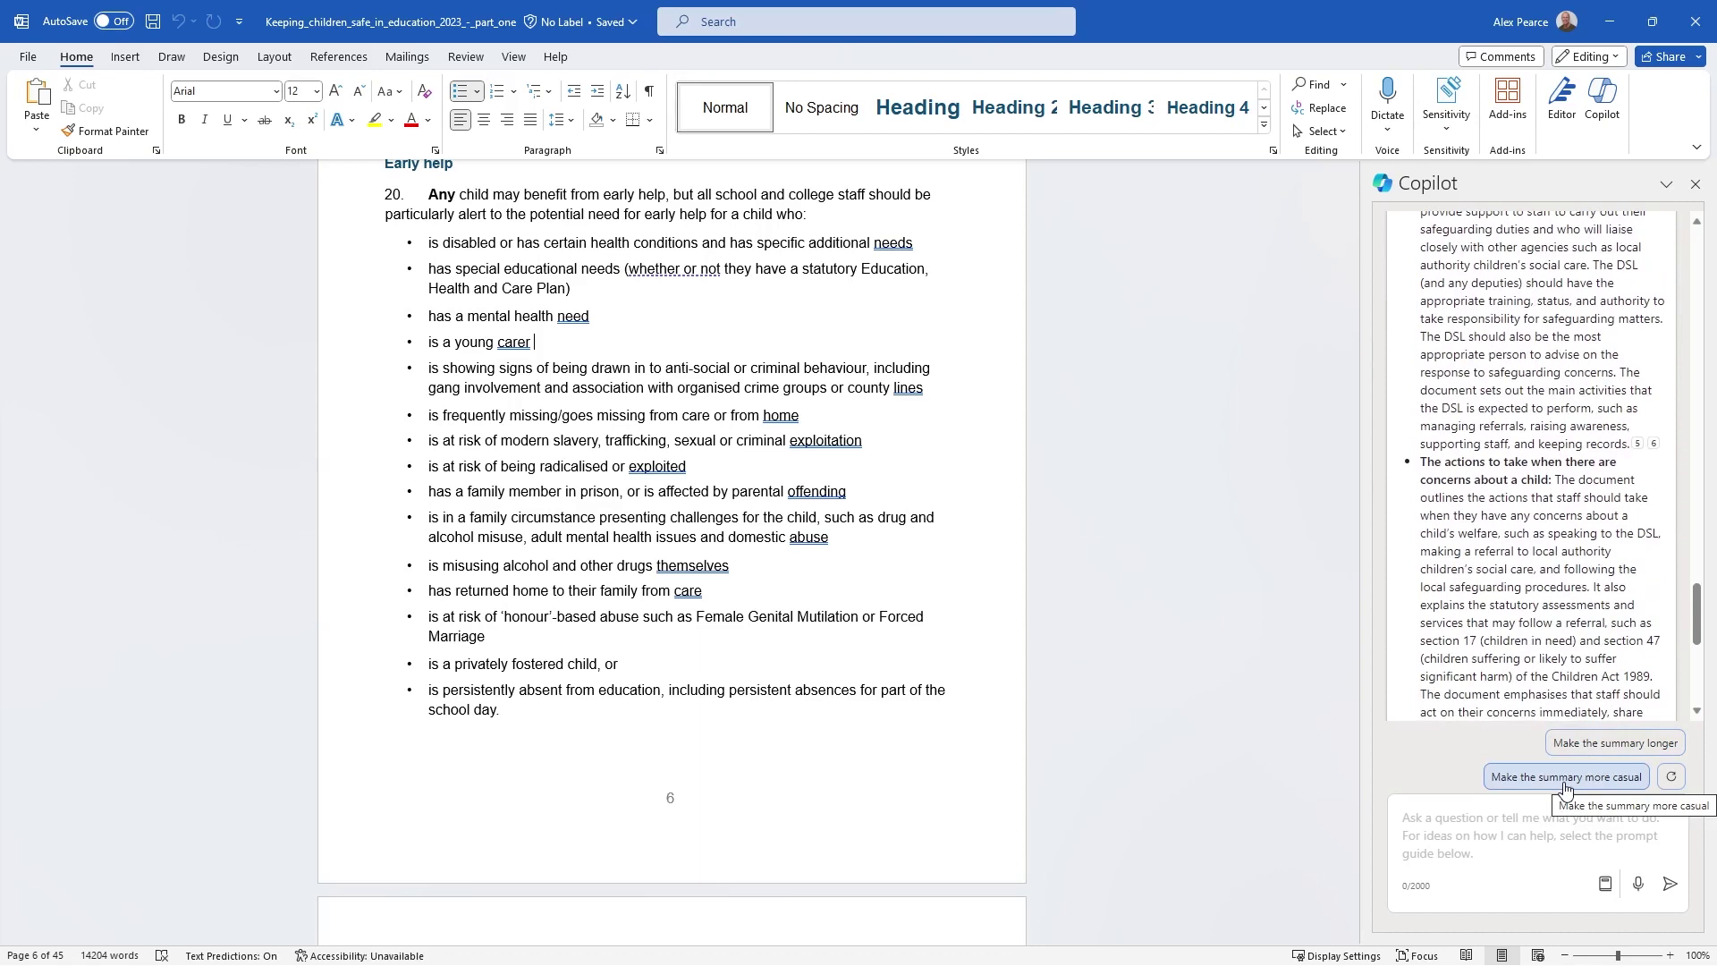
{"action": "scroll", "coordinate": [1540, 570], "scroll_direction": "down", "scroll_amount": 5}
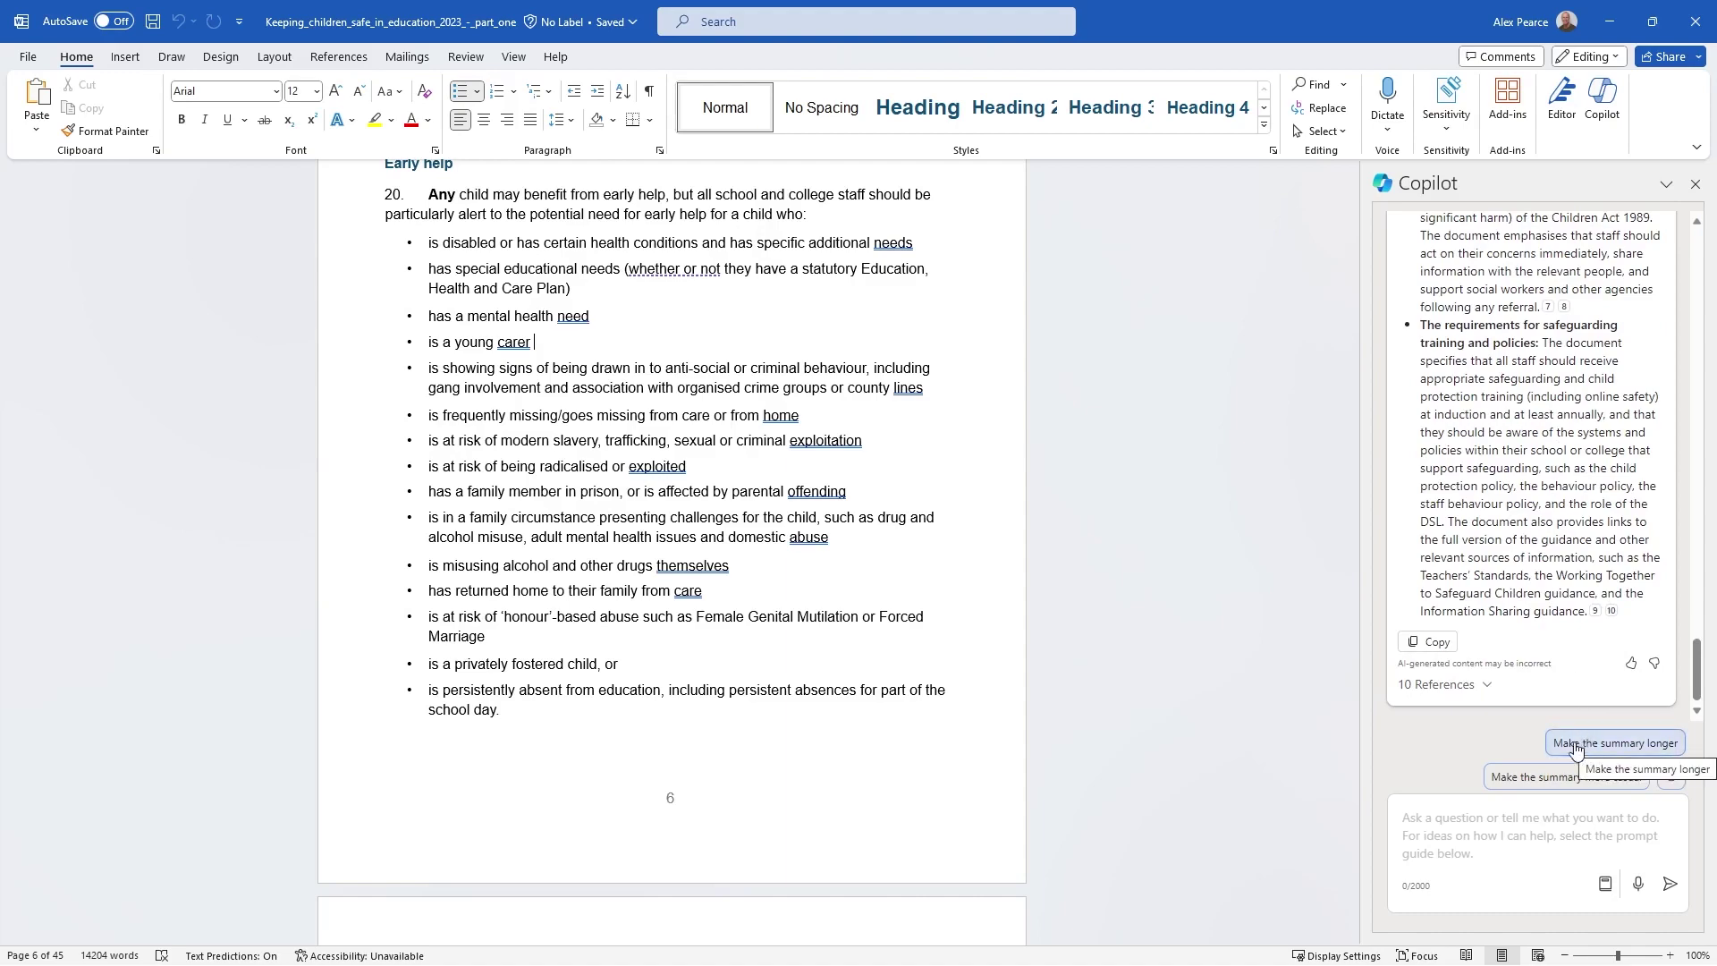
{"action": "scroll", "coordinate": [998, 531], "scroll_direction": "up", "scroll_amount": 1}
{"action": "scroll", "coordinate": [998, 531], "scroll_direction": "down", "scroll_amount": 10}
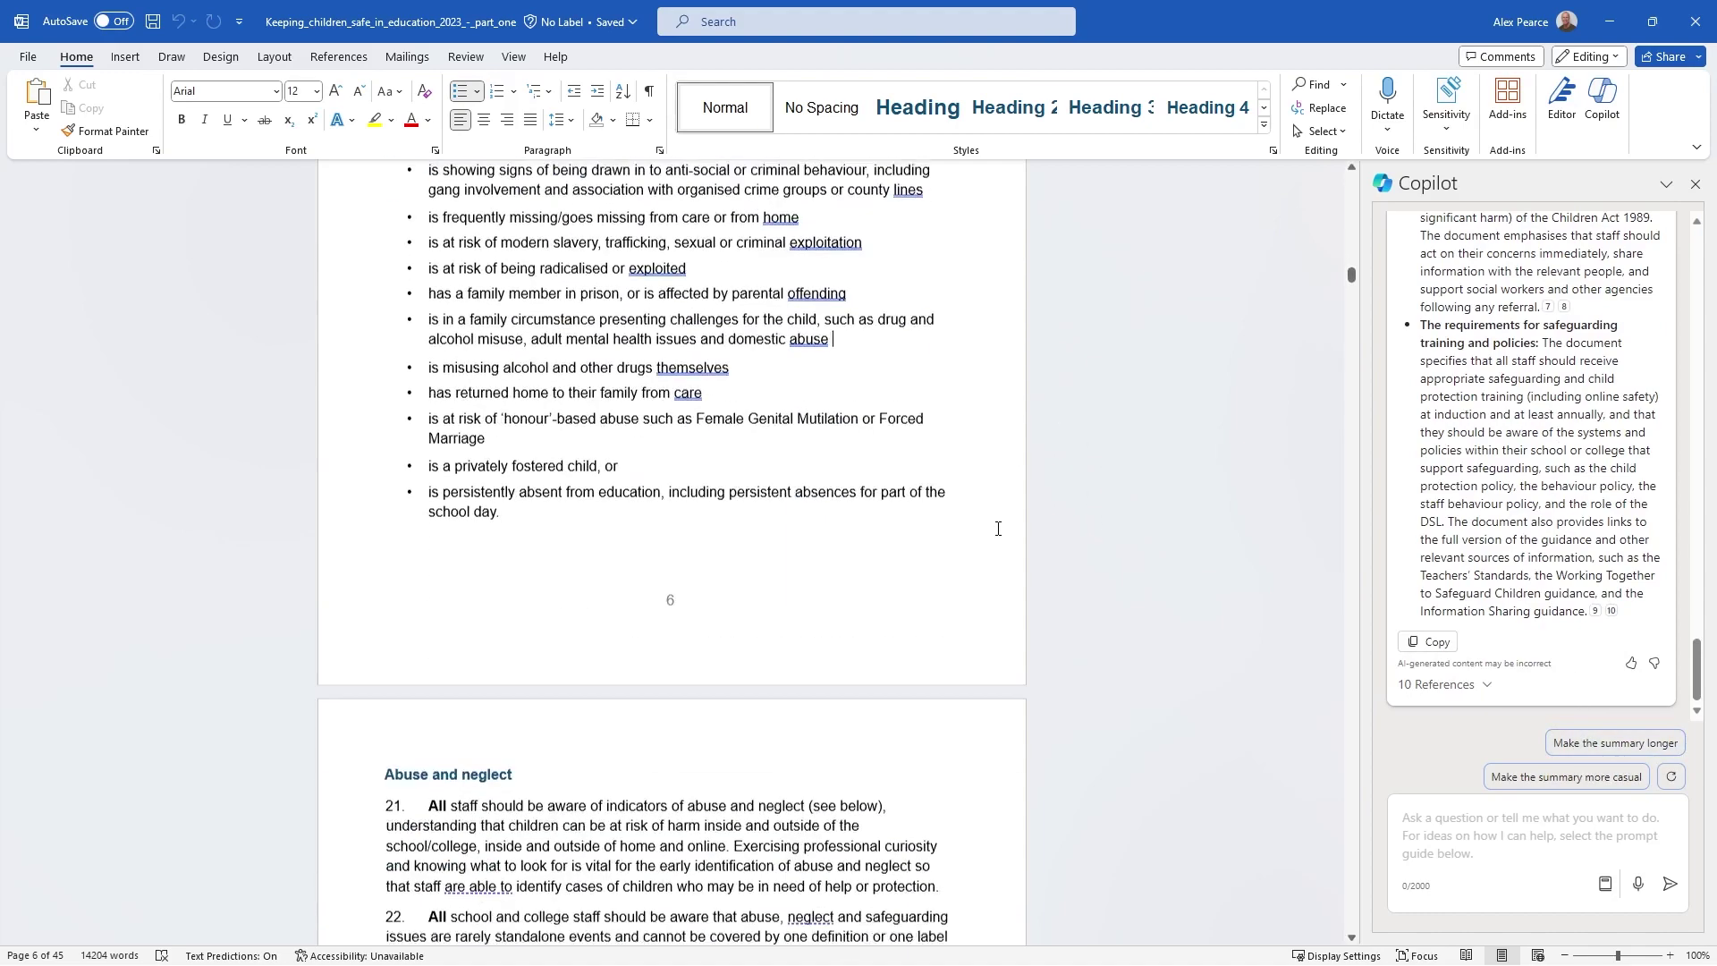
{"action": "scroll", "coordinate": [998, 529], "scroll_direction": "down", "scroll_amount": 12}
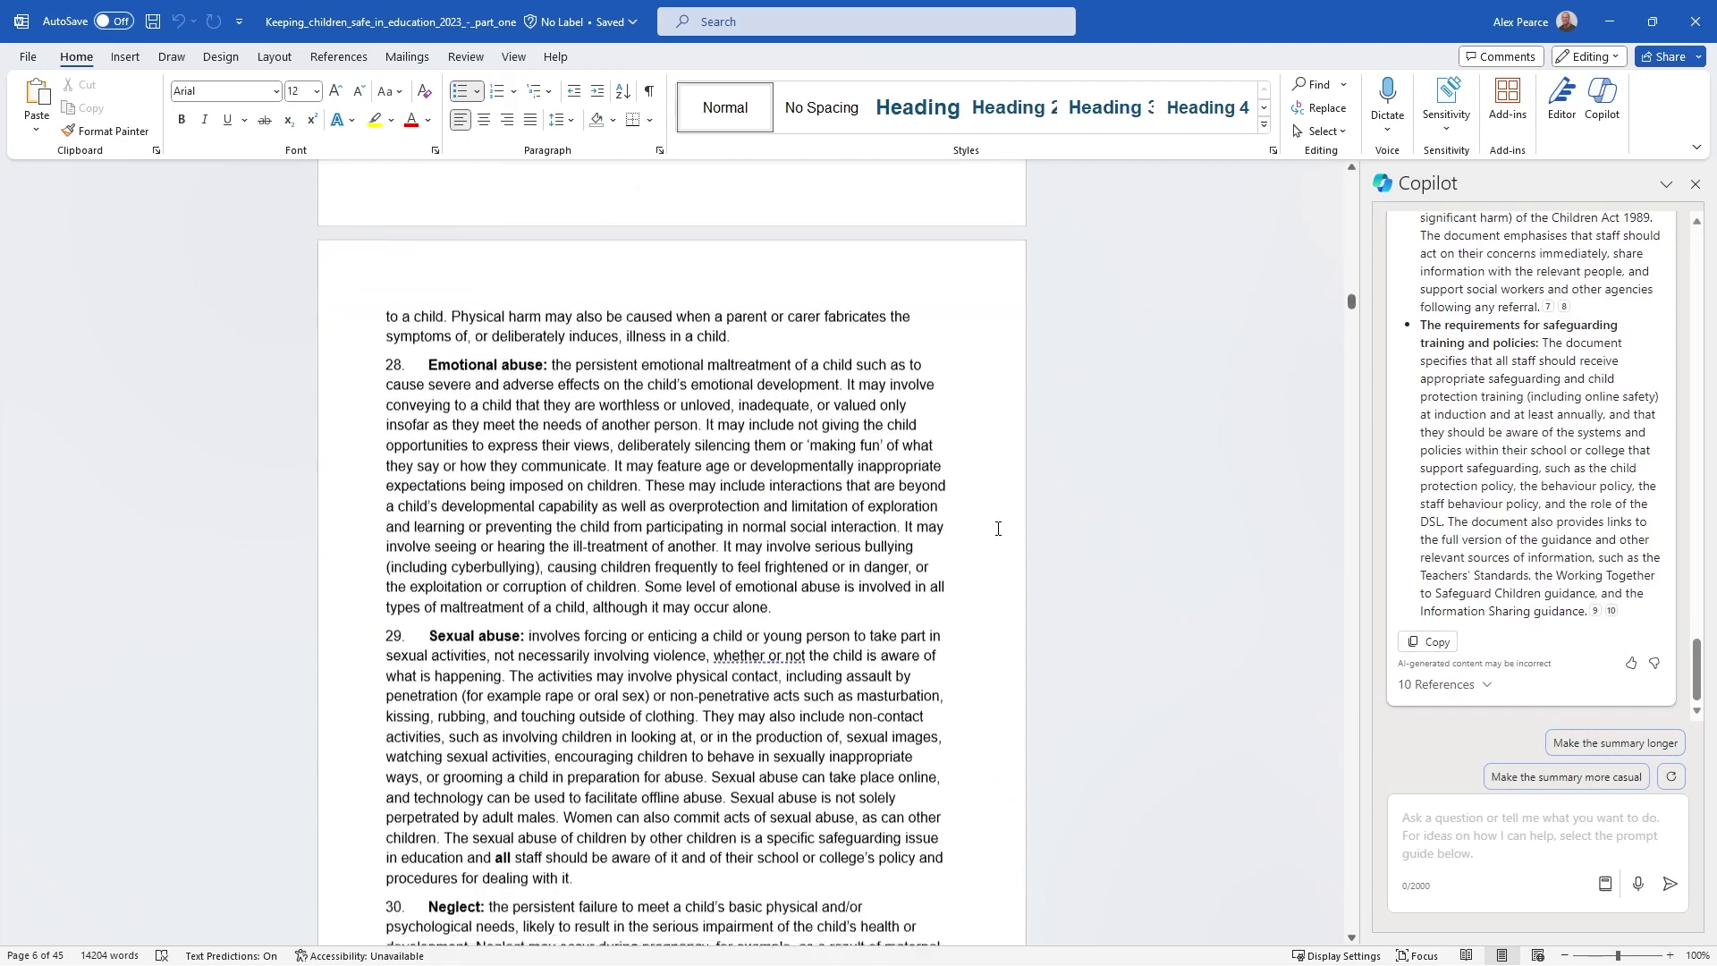
{"action": "scroll", "coordinate": [1577, 499], "scroll_direction": "up", "scroll_amount": 10}
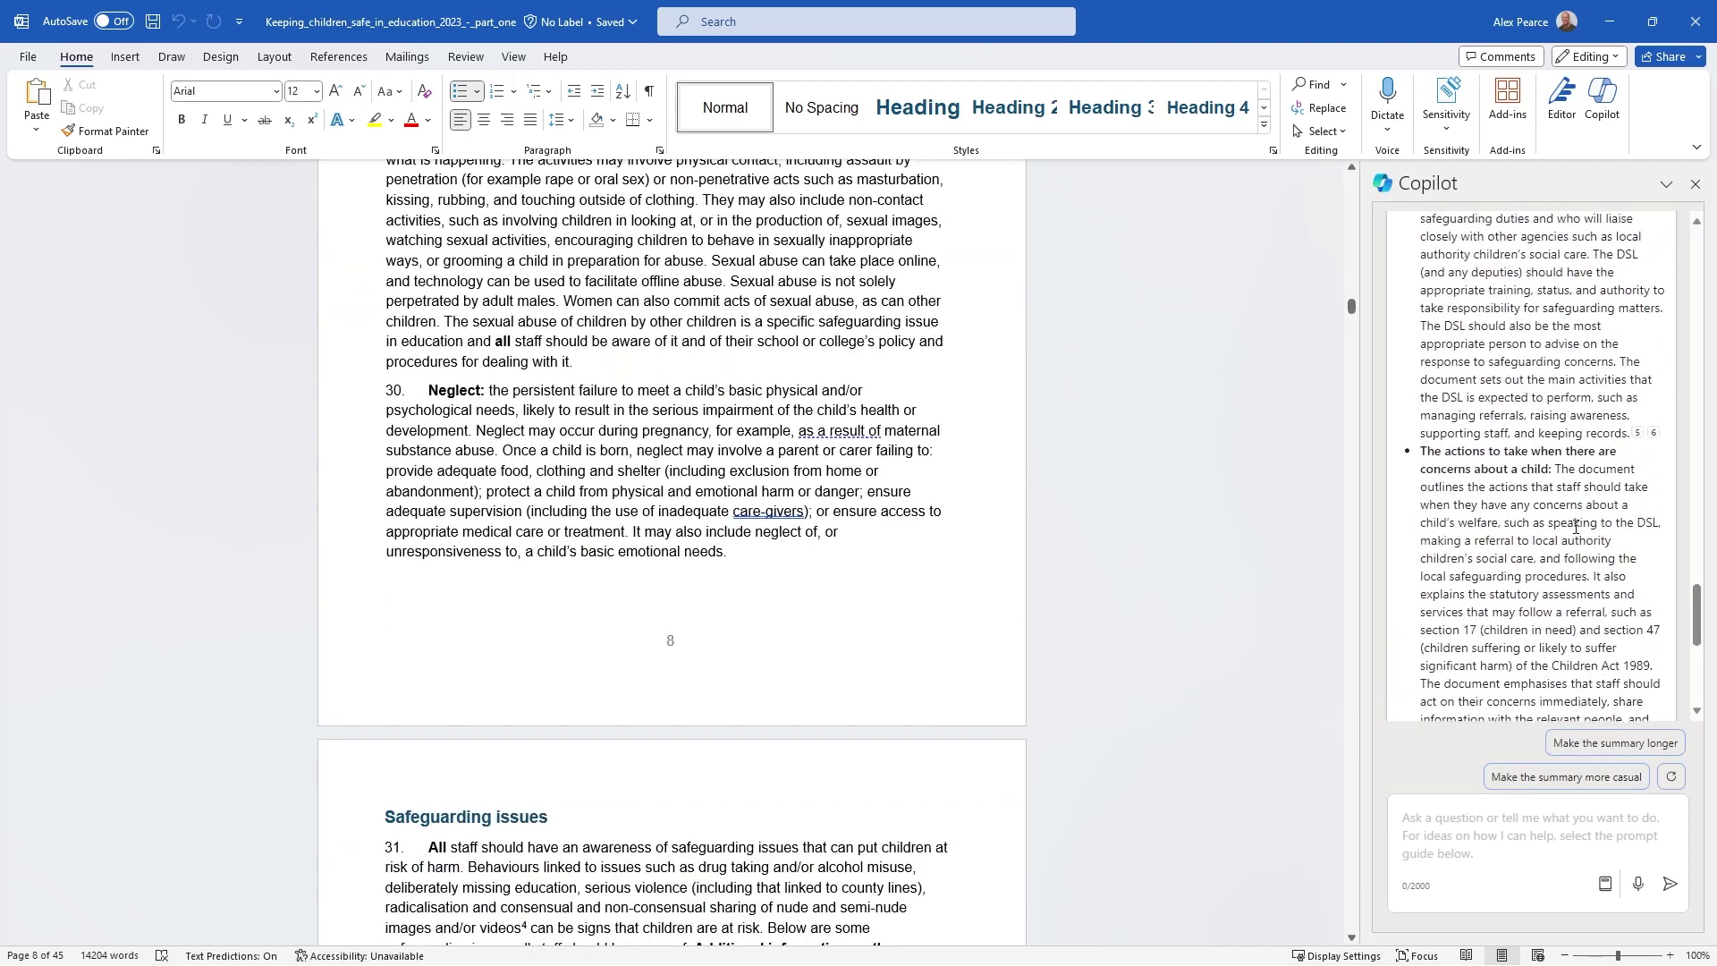
{"action": "scroll", "coordinate": [1576, 528], "scroll_direction": "up", "scroll_amount": 10}
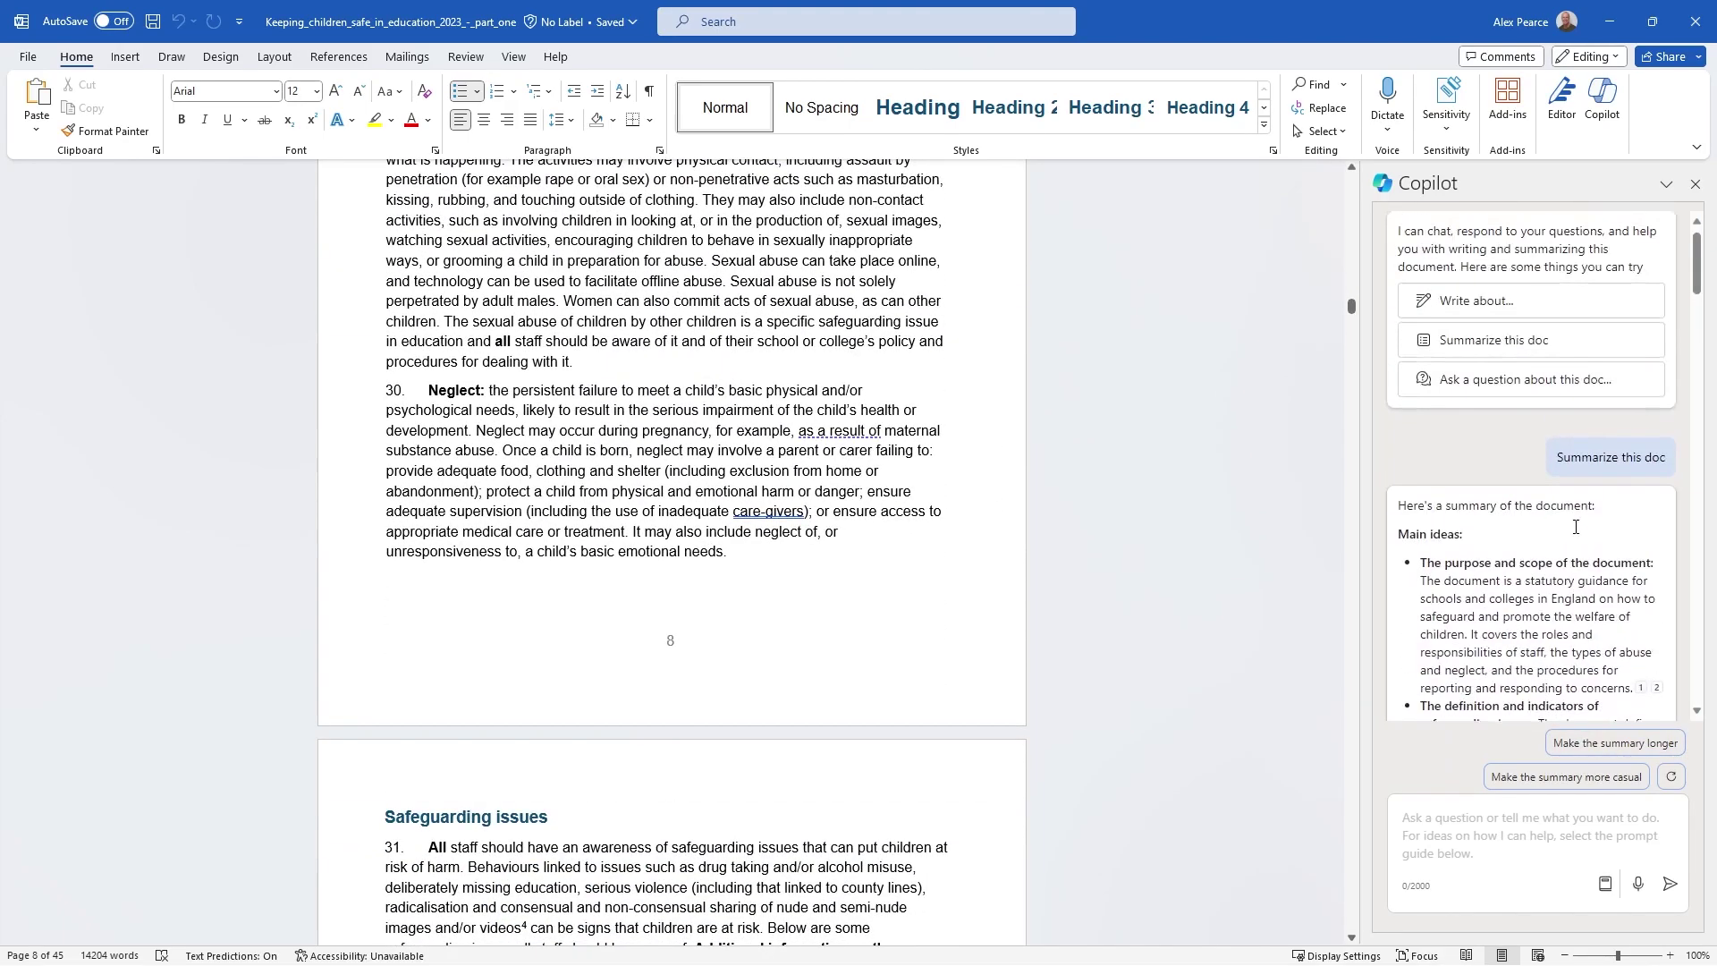
{"action": "scroll", "coordinate": [1574, 537], "scroll_direction": "down", "scroll_amount": 20}
{"action": "scroll", "coordinate": [1571, 554], "scroll_direction": "up", "scroll_amount": 5}
{"action": "scroll", "coordinate": [1571, 552], "scroll_direction": "down", "scroll_amount": 5}
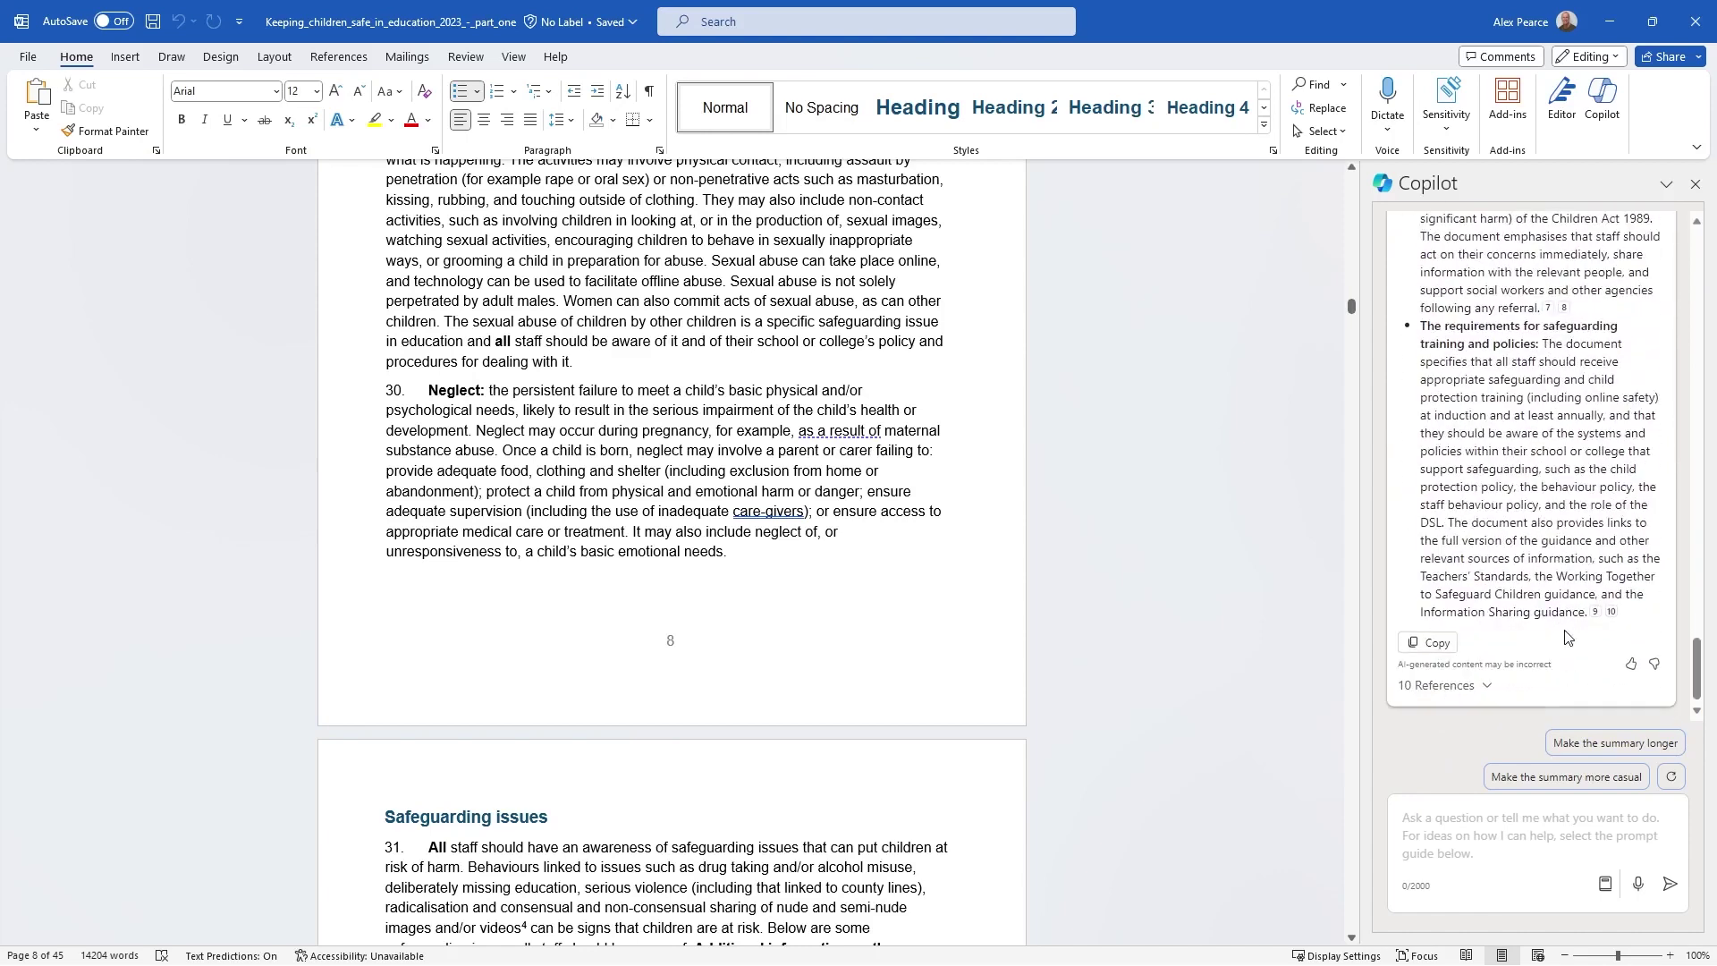
- Ask Copilot 'Can you give me a set of actions as the DSL that i need to take from this document'
{"action": "left_click", "coordinate": [1508, 839]}
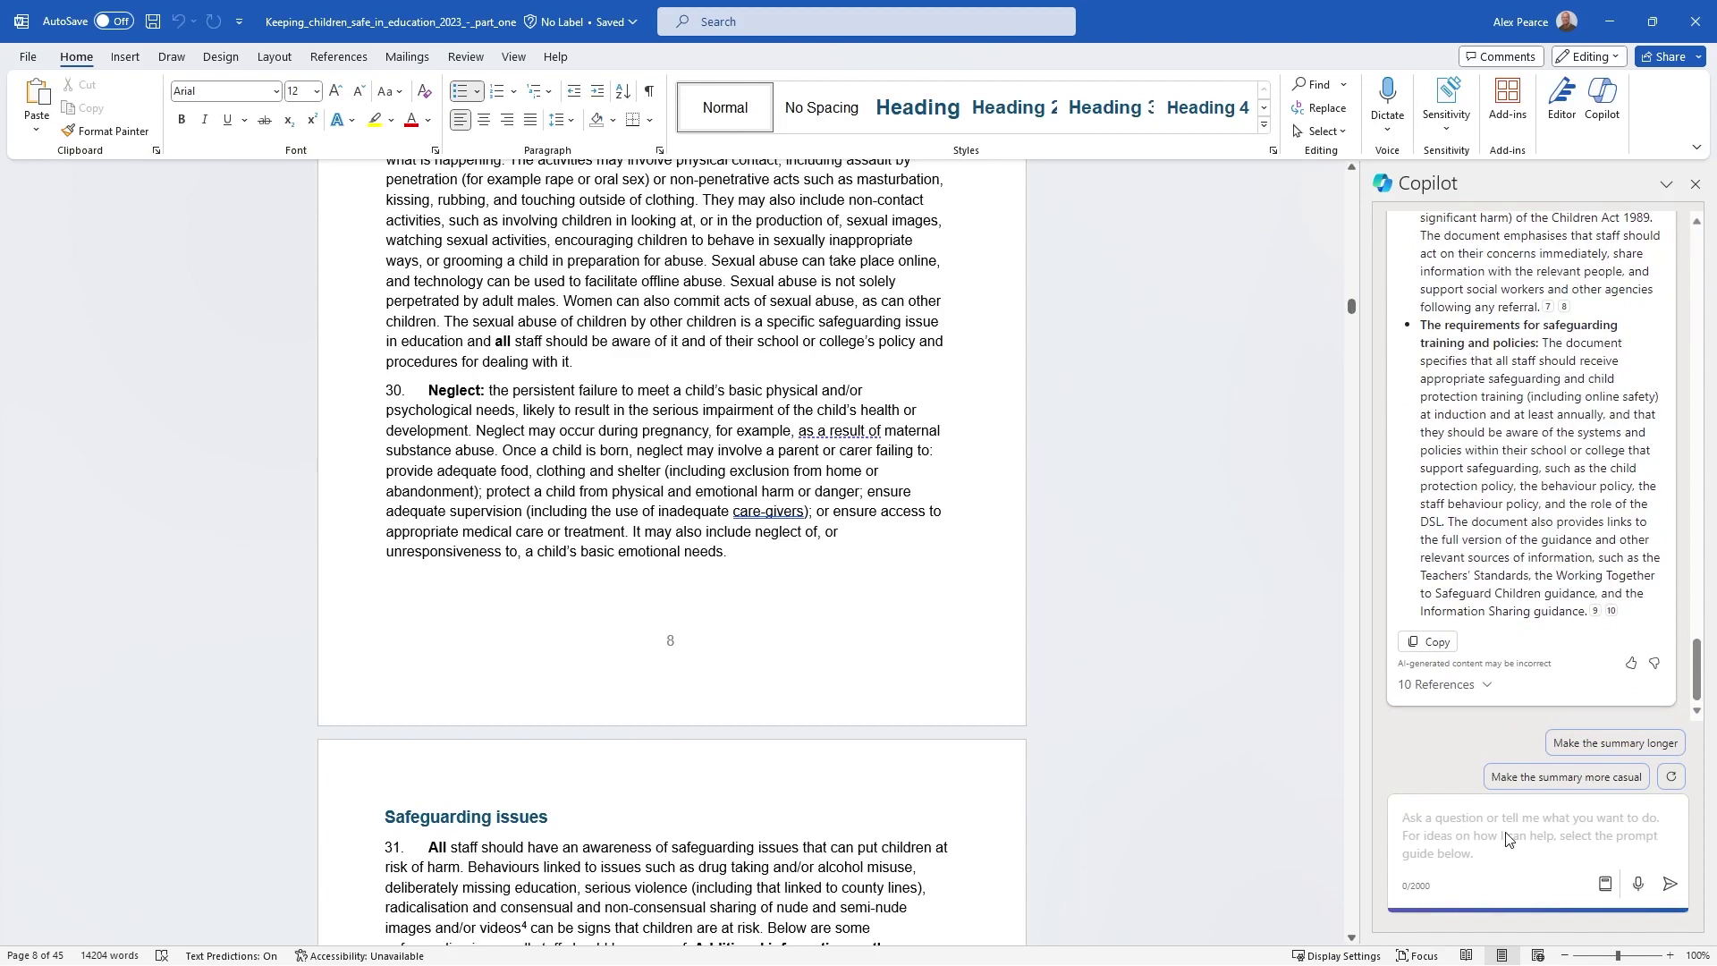
{"action": "double_click", "coordinate": [1435, 521]}
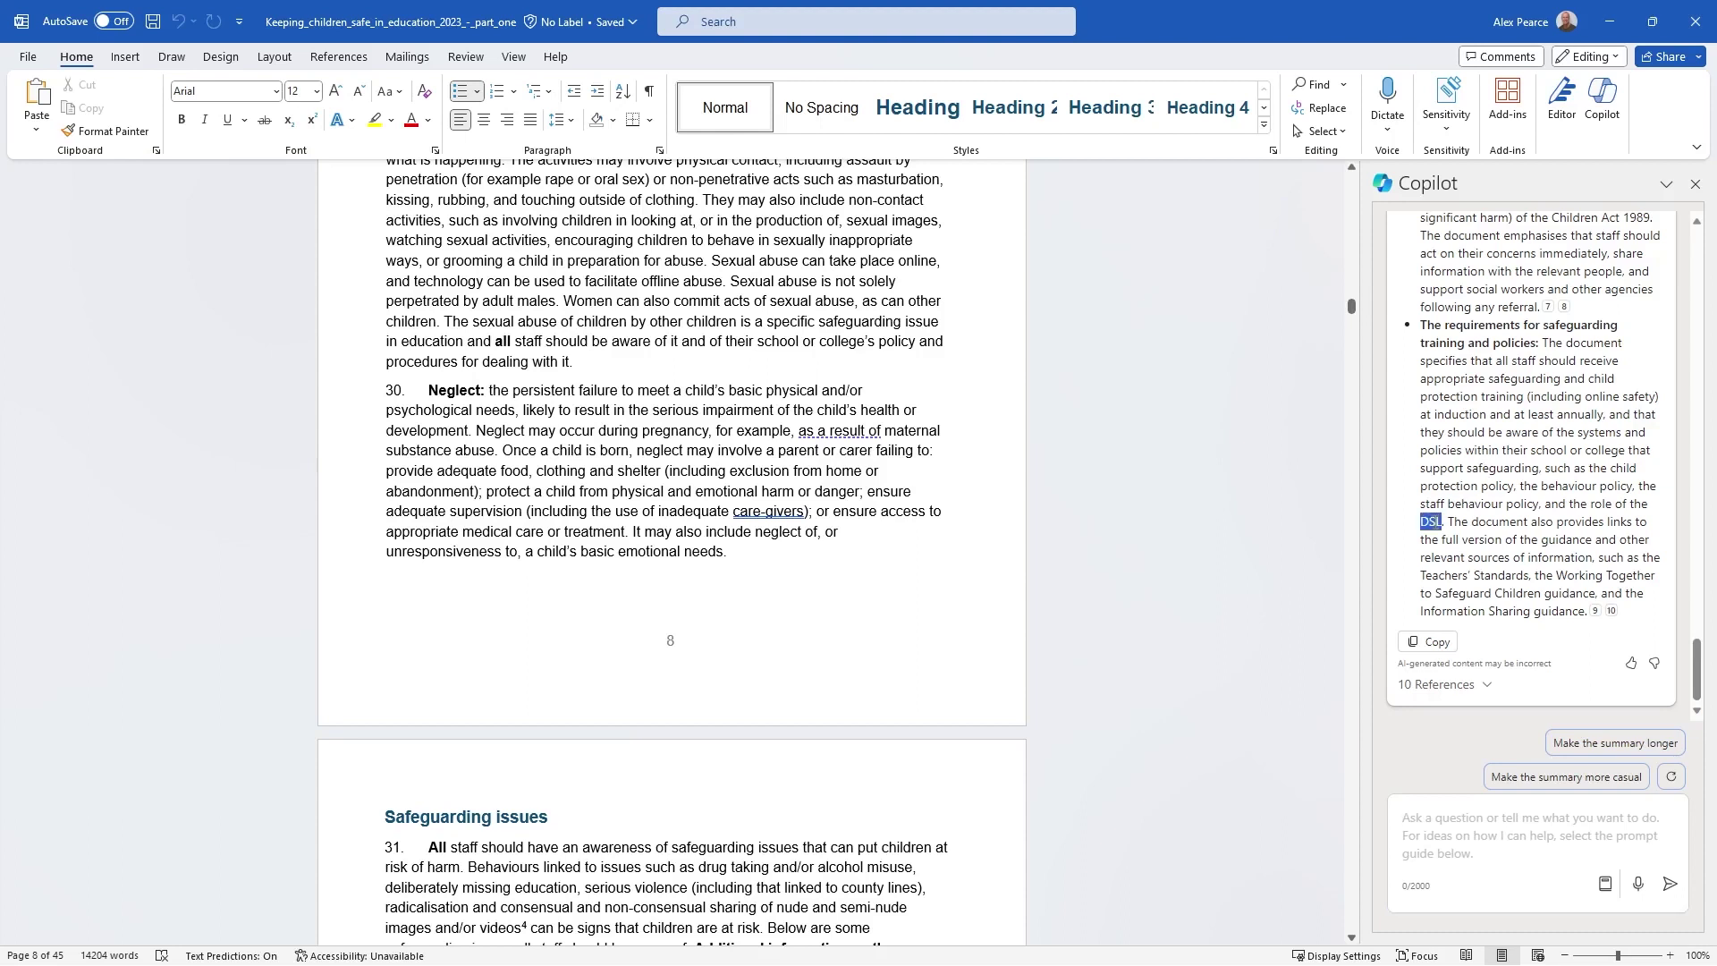
{"action": "left_click", "coordinate": [1449, 838]}
{"action": "type", "text": "Can you give me a s"}
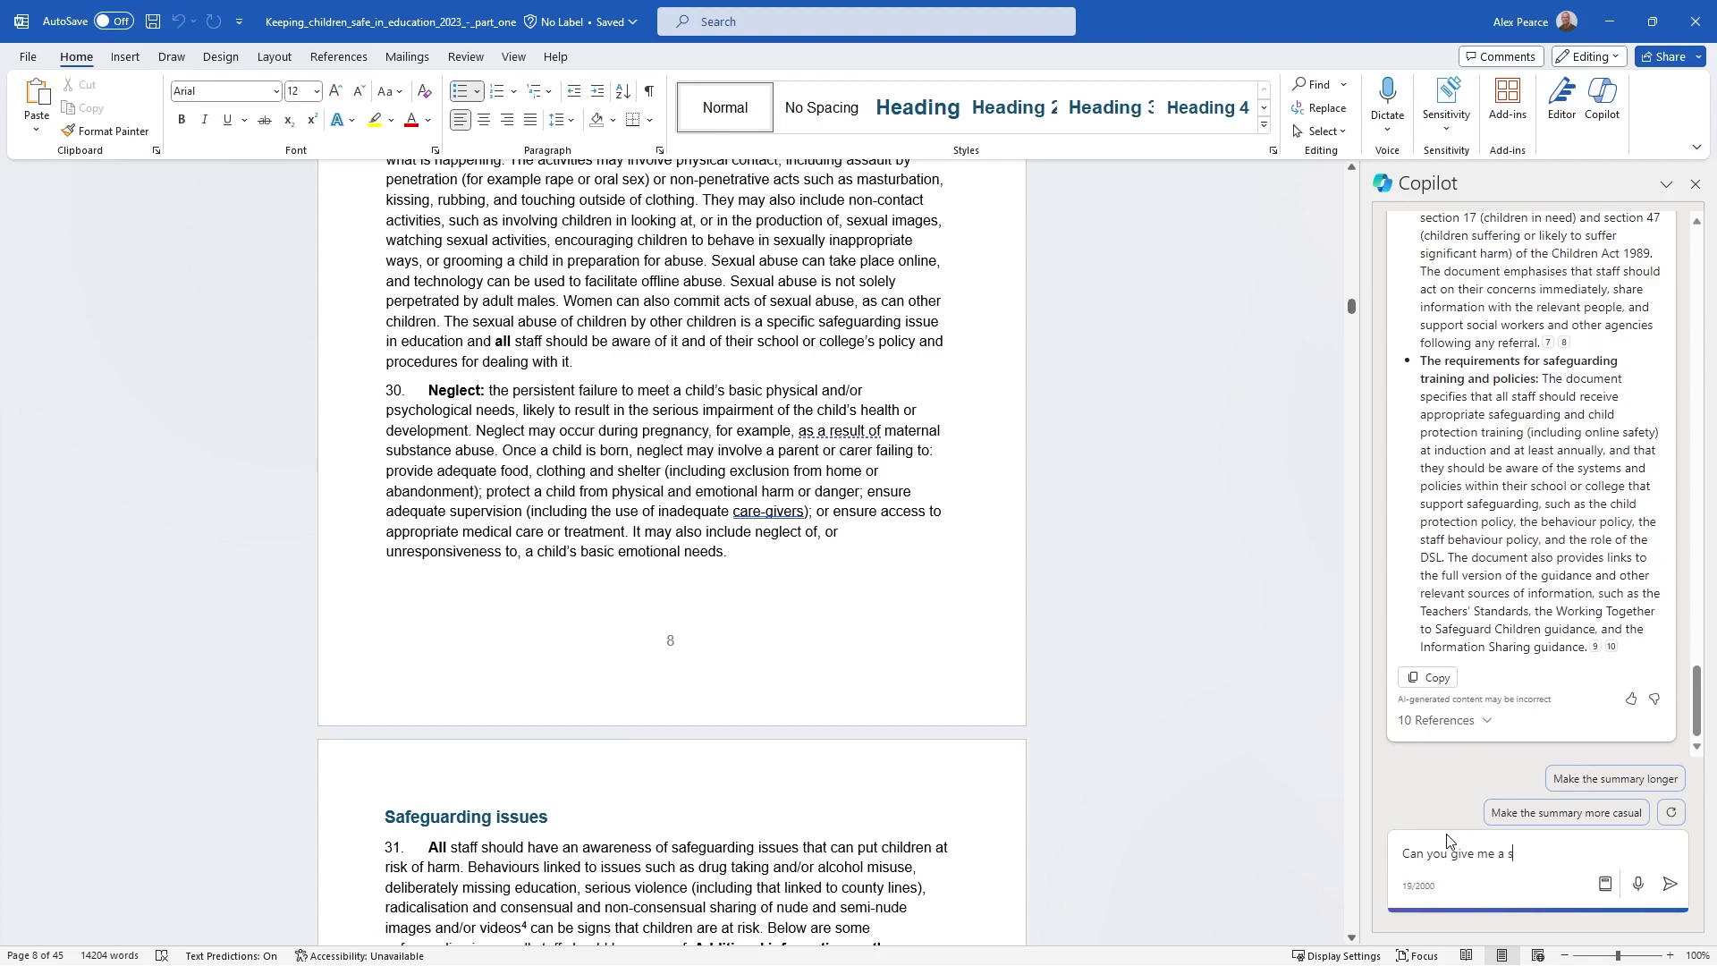
{"action": "type", "text": "et of actions as the DSL that i nee"}
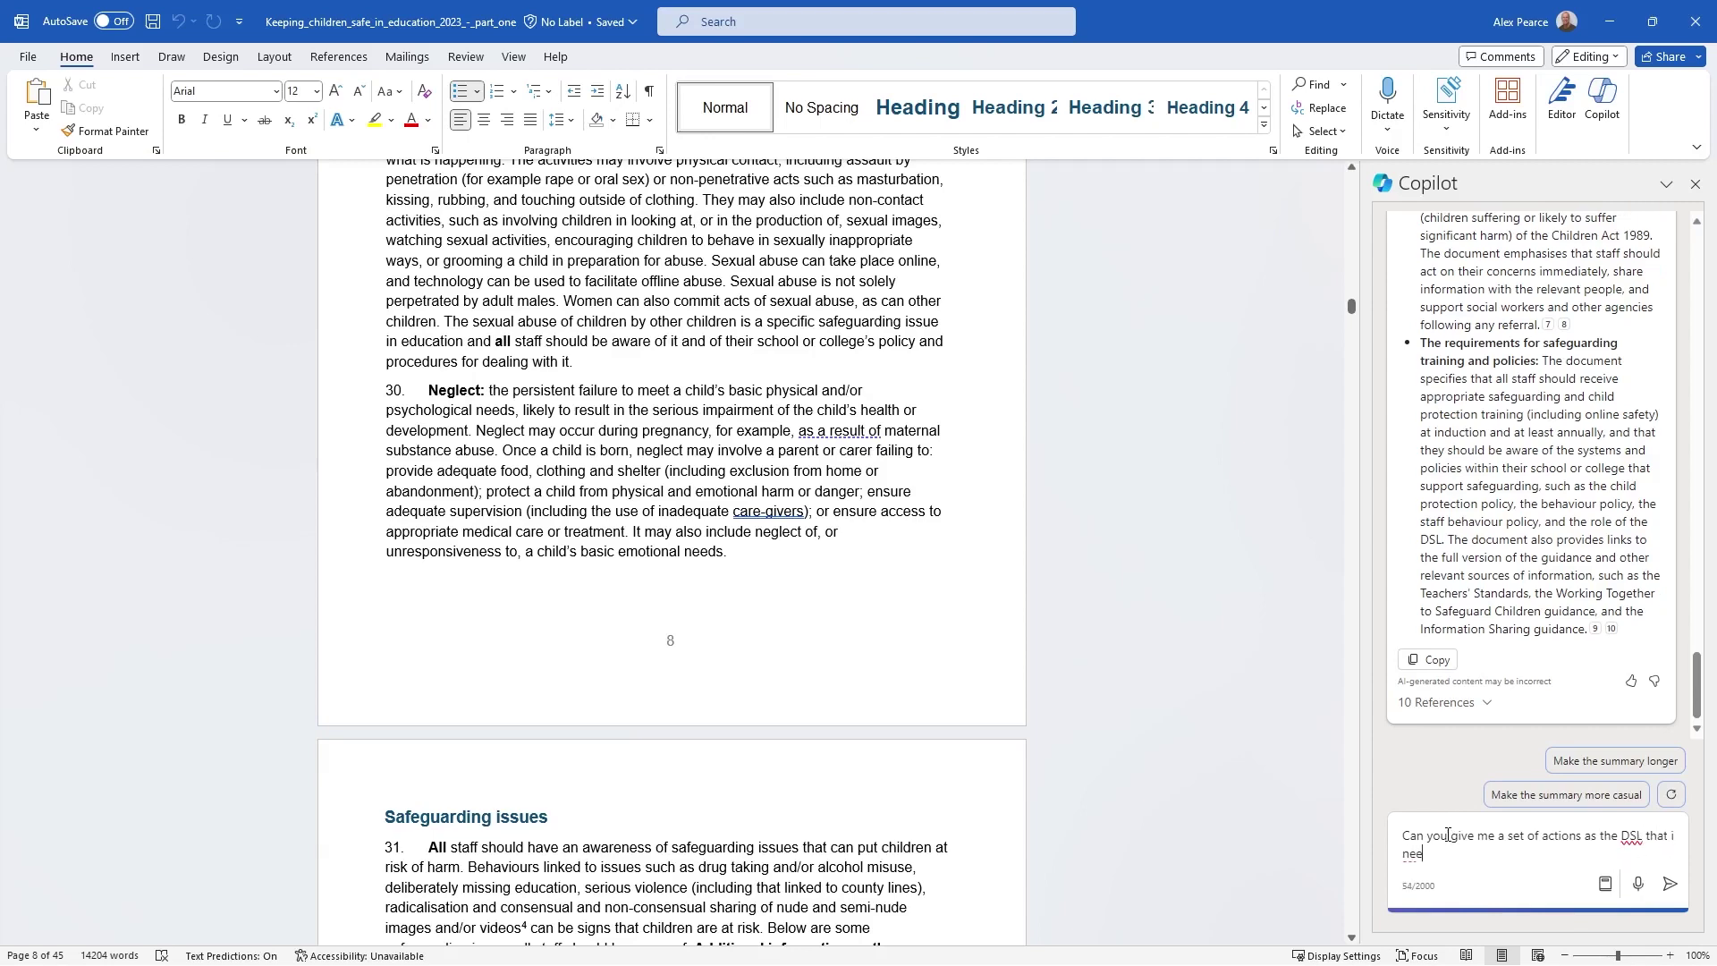
{"action": "type", "text": "d to take from this document"}
{"action": "key", "text": "Return"}
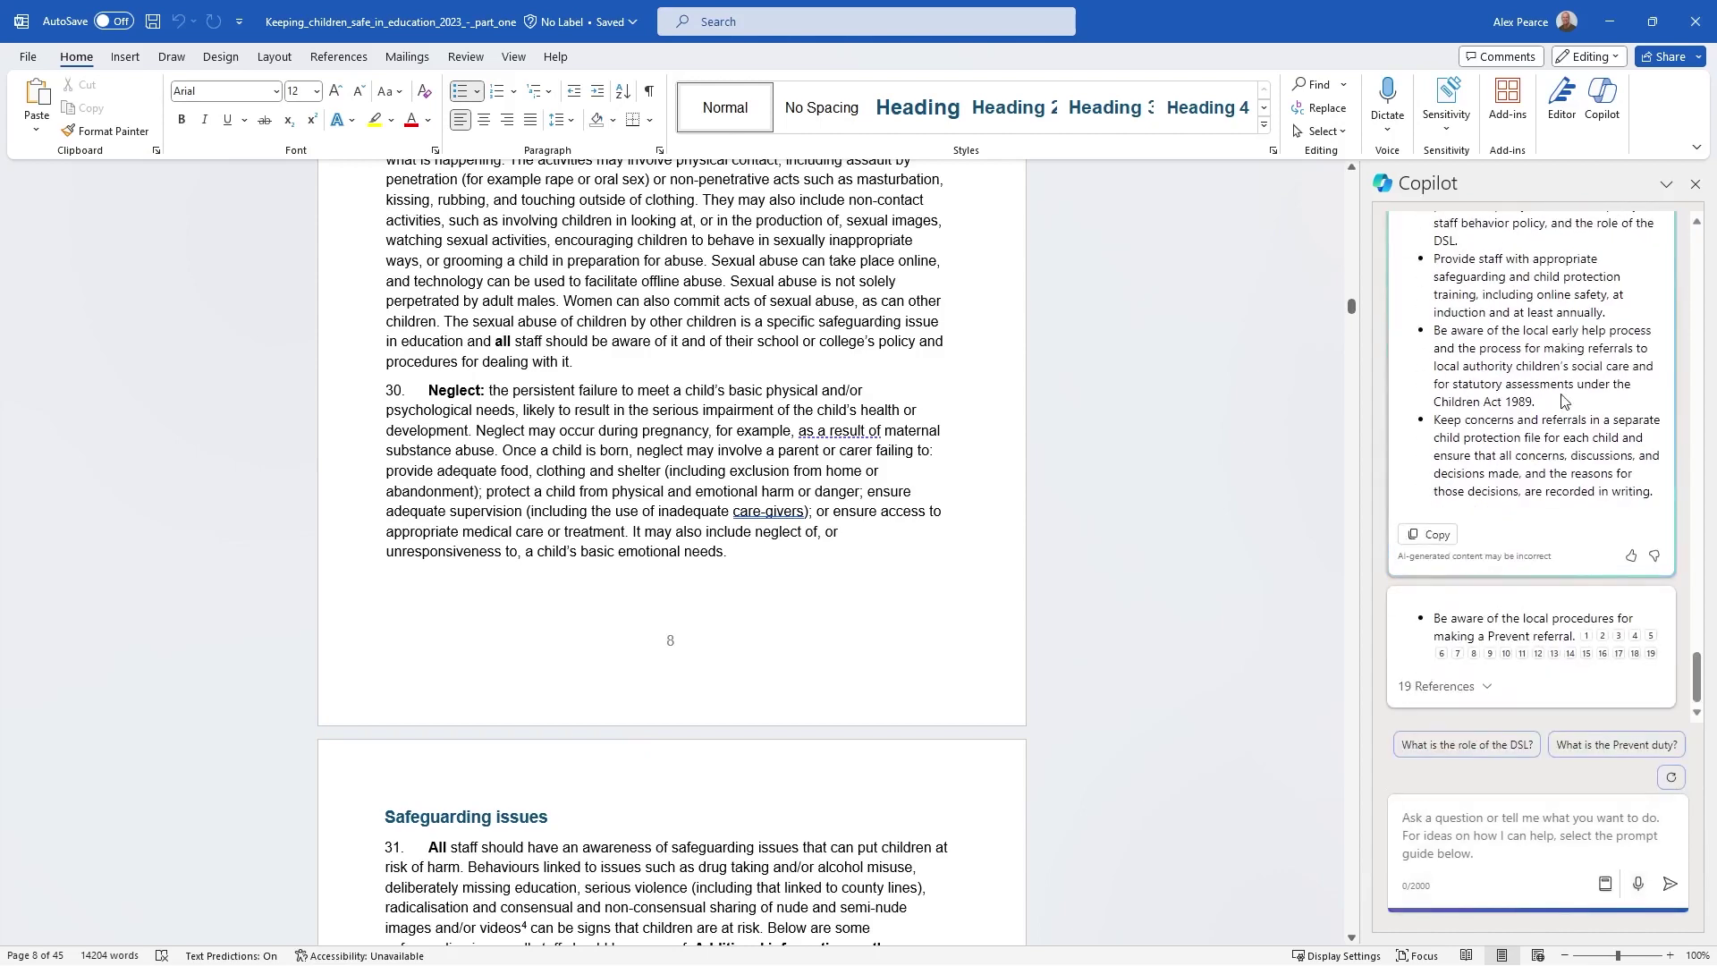
{"action": "scroll", "coordinate": [1562, 400], "scroll_direction": "up", "scroll_amount": 4}
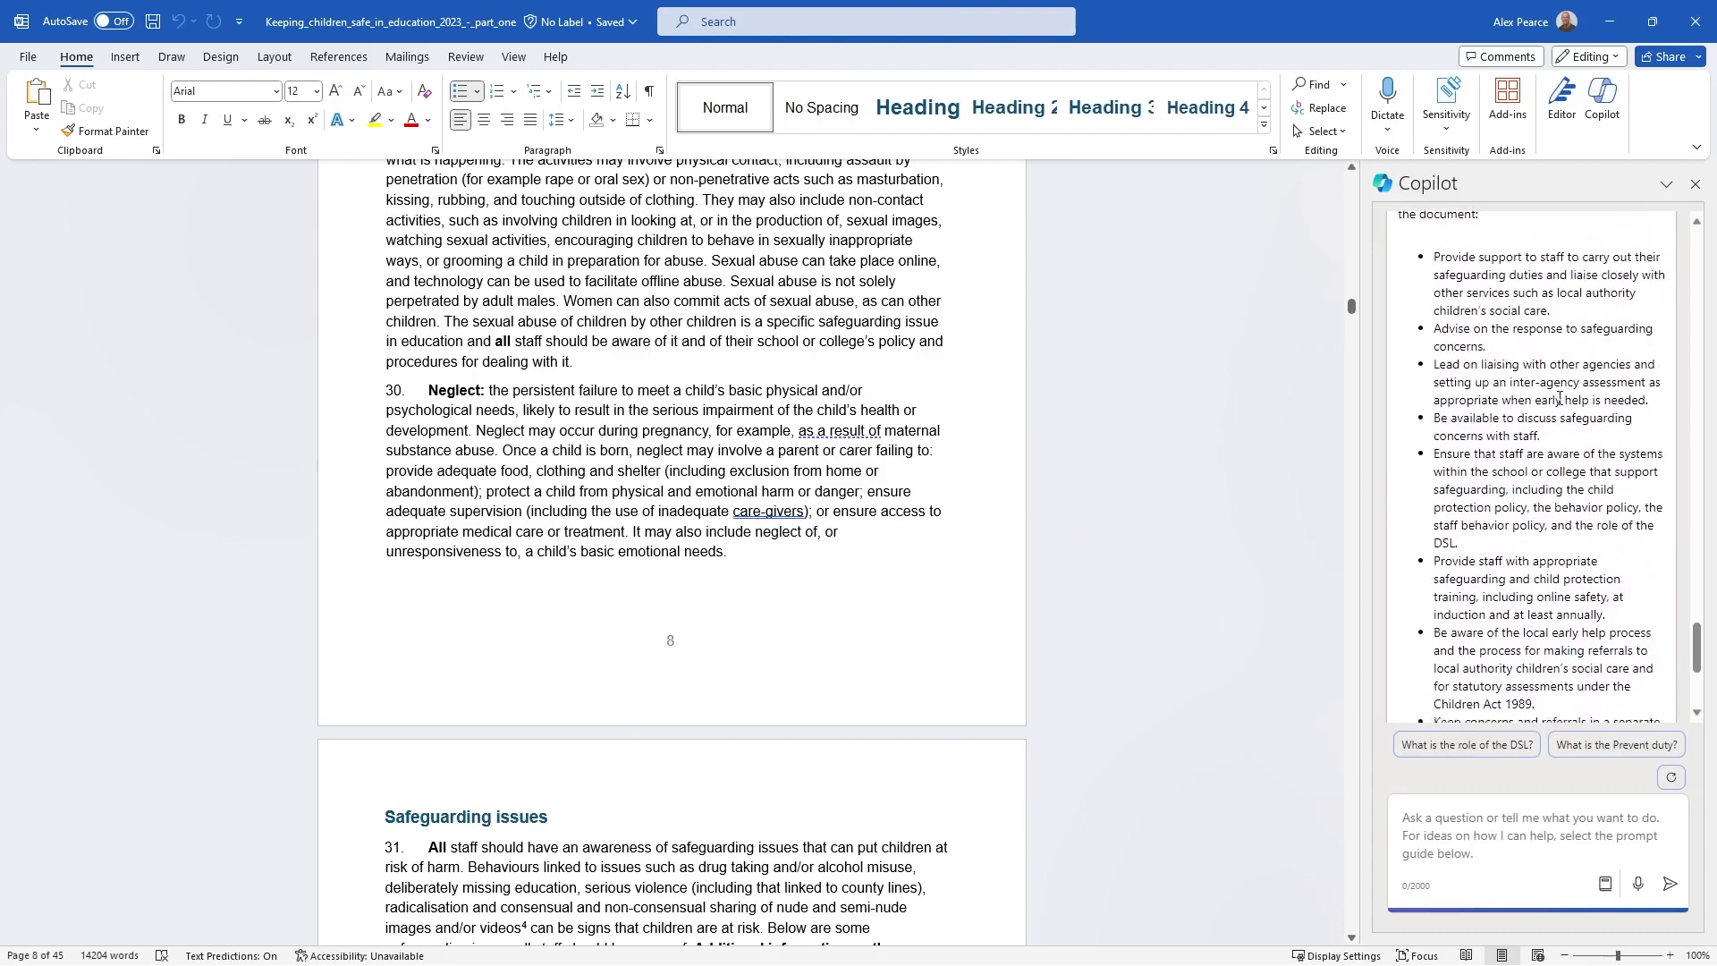
{"action": "scroll", "coordinate": [1561, 400], "scroll_direction": "down", "scroll_amount": 2}
{"action": "scroll", "coordinate": [1561, 397], "scroll_direction": "up", "scroll_amount": 2}
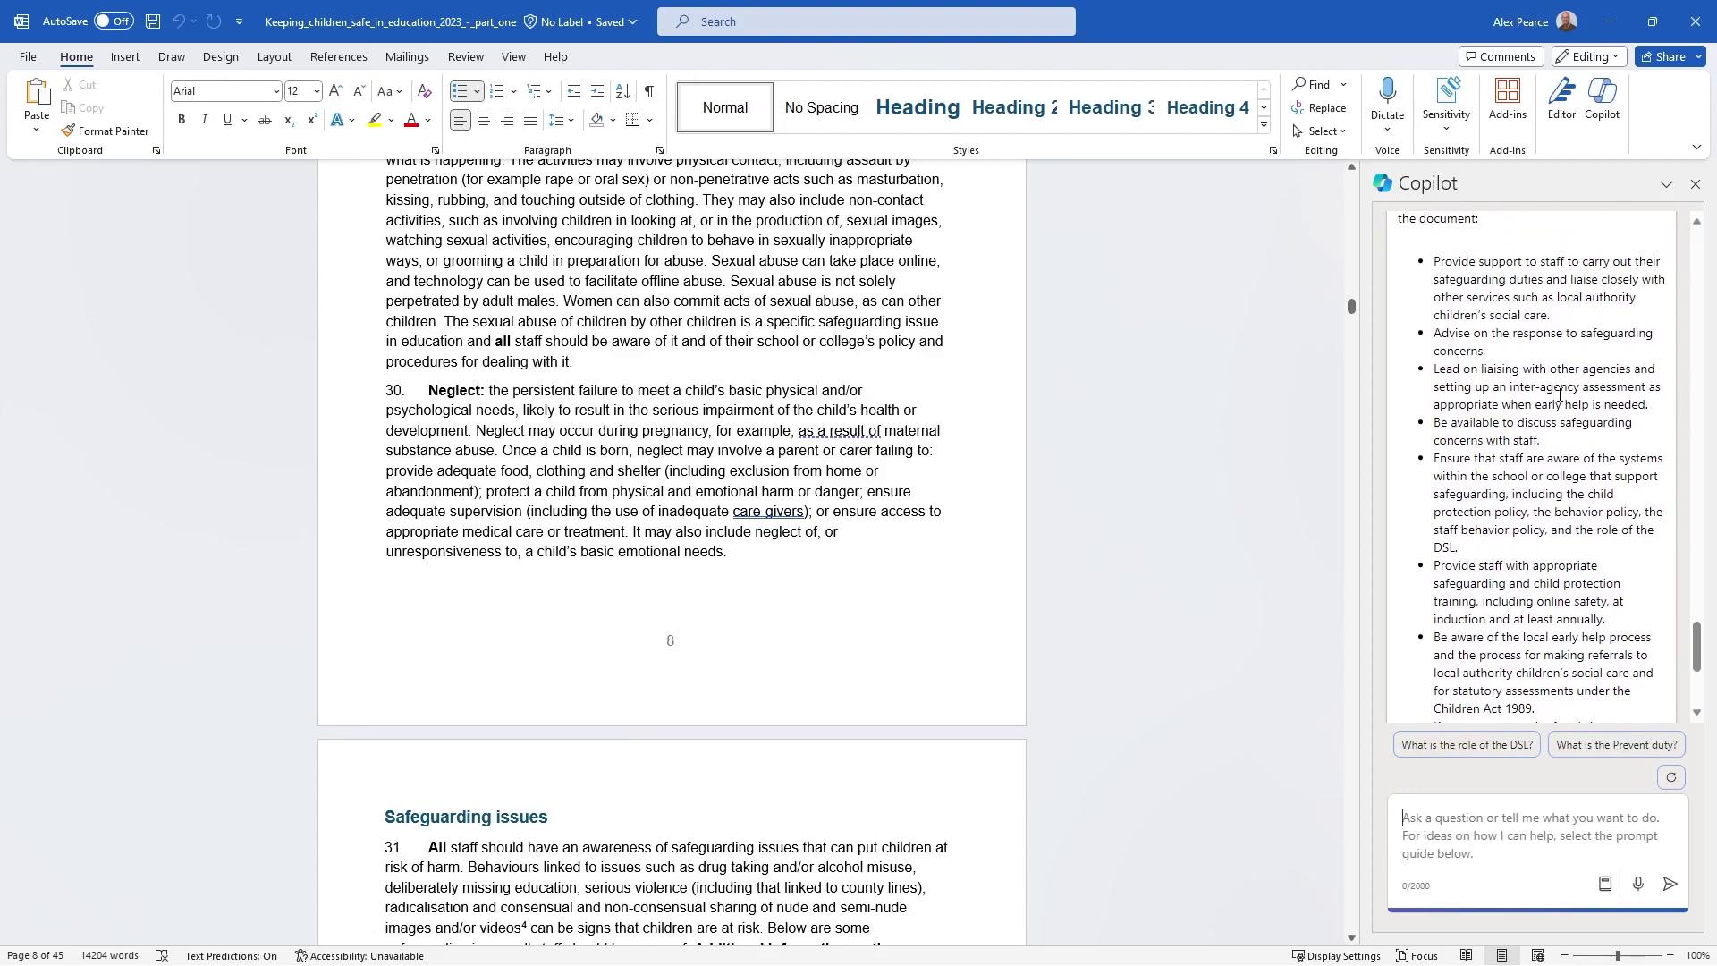
{"action": "scroll", "coordinate": [1561, 395], "scroll_direction": "down", "scroll_amount": 4}
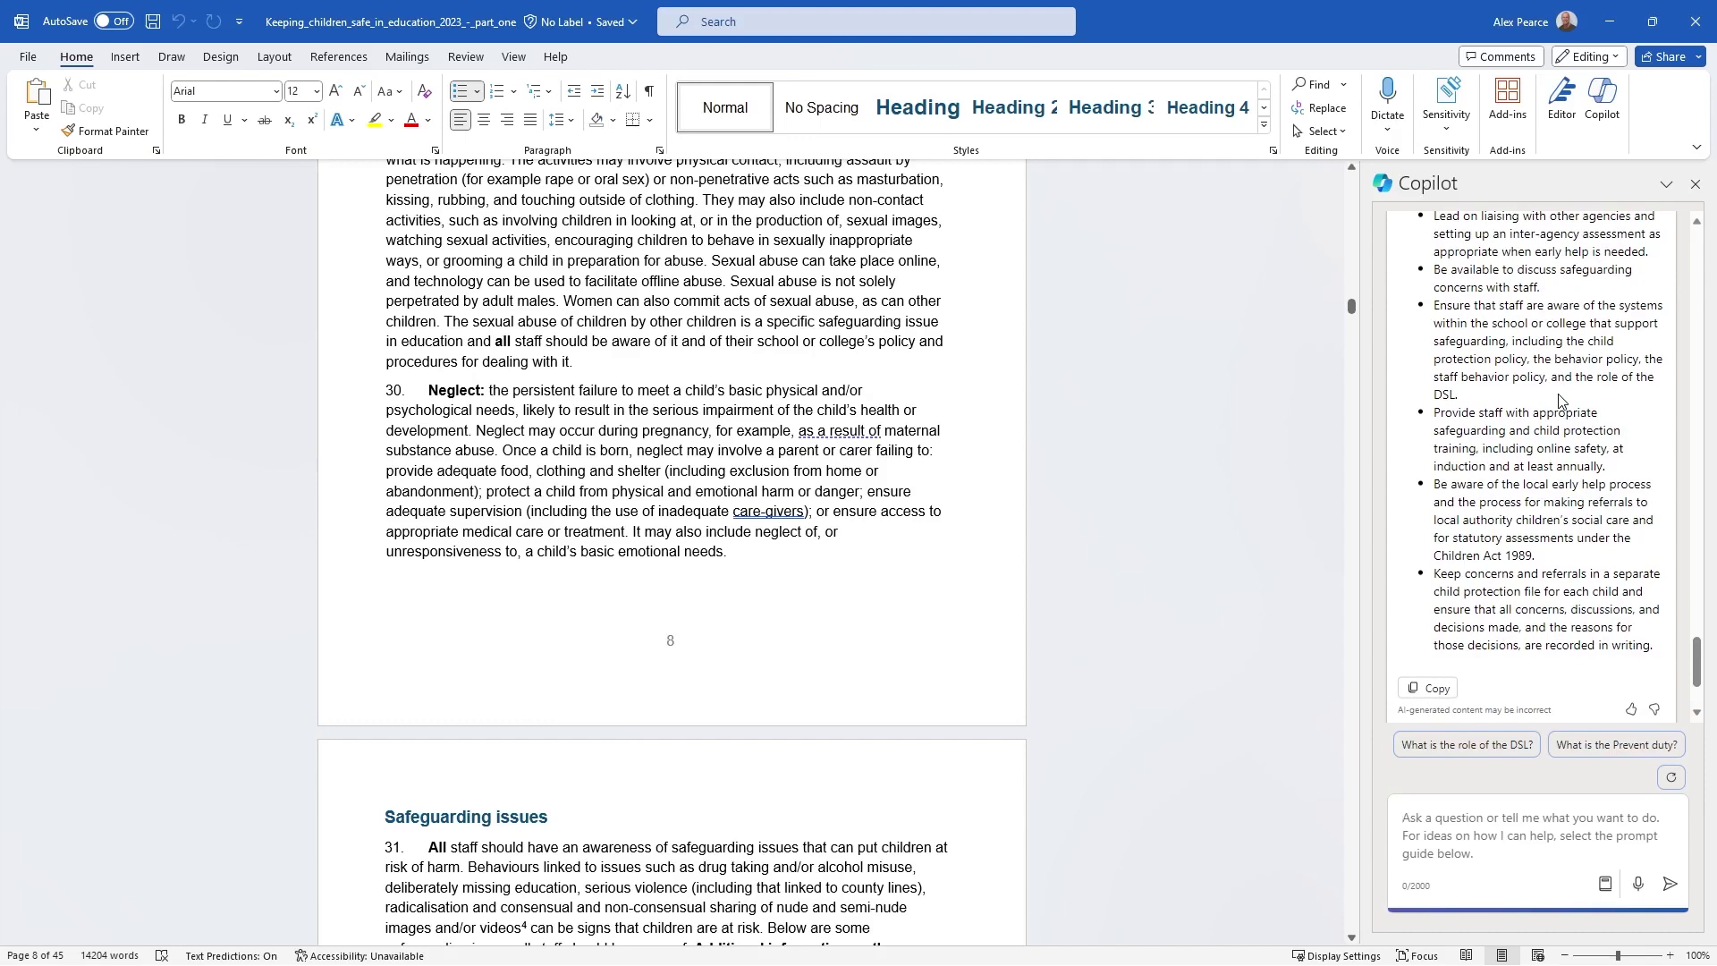
{"action": "scroll", "coordinate": [1561, 400], "scroll_direction": "down", "scroll_amount": 4}
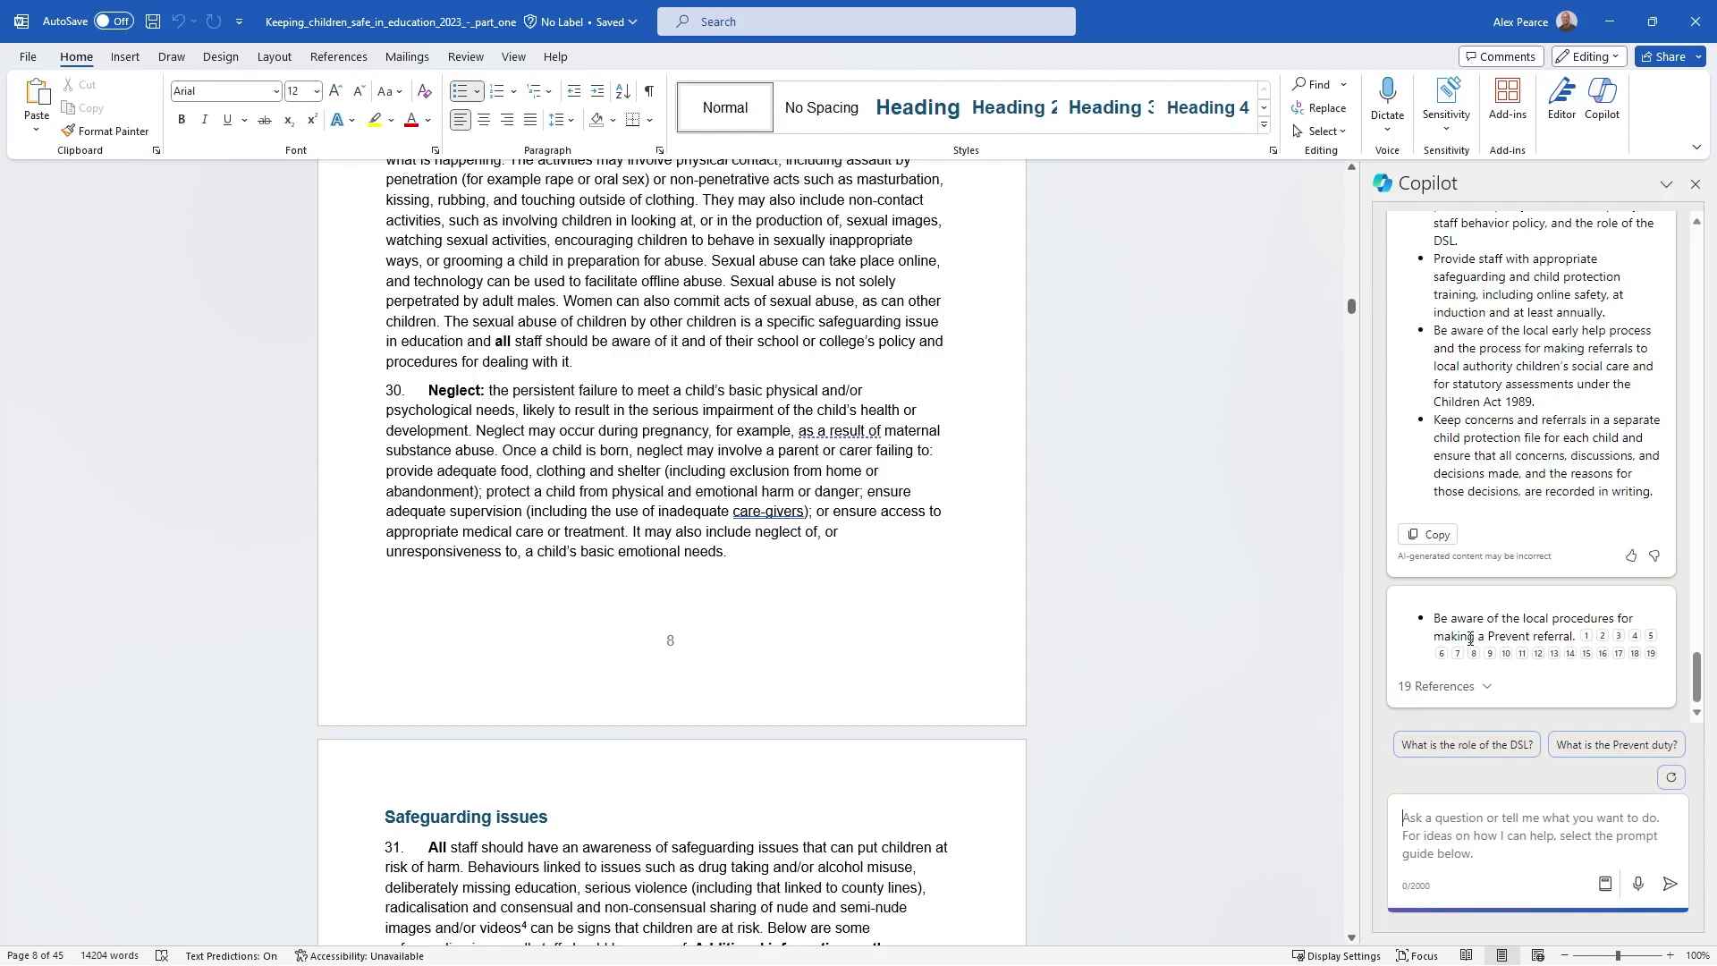
{"action": "mouse_move", "coordinate": [1588, 638]}
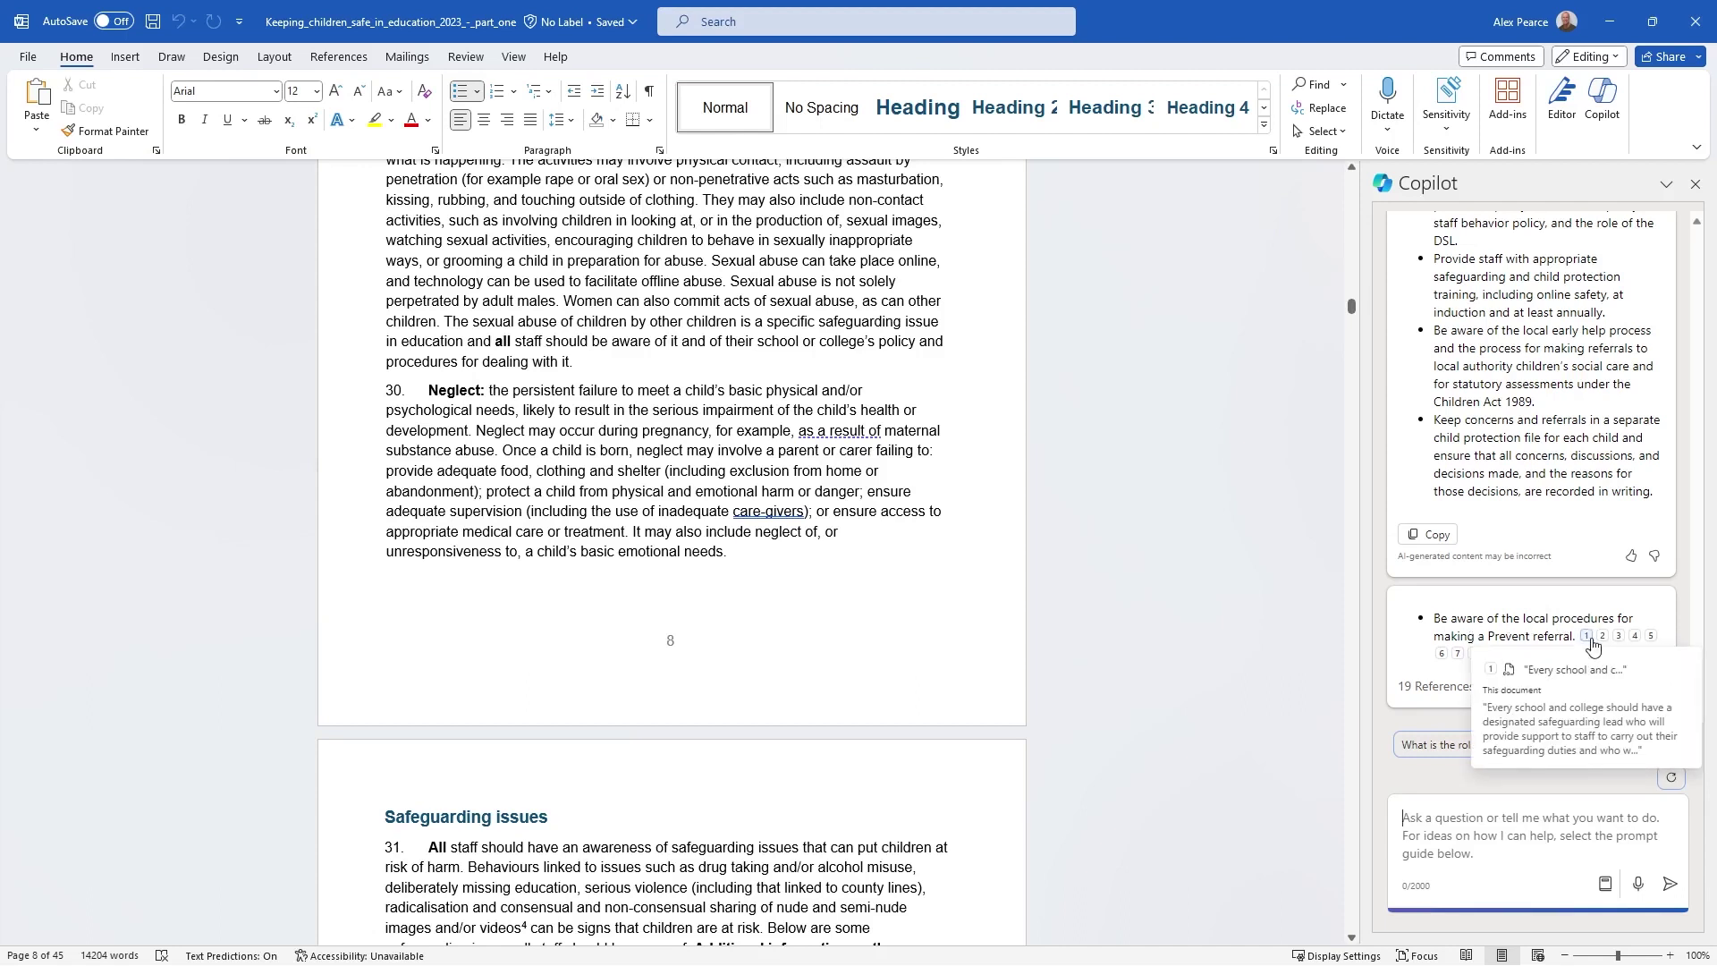
{"action": "mouse_move", "coordinate": [1648, 640]}
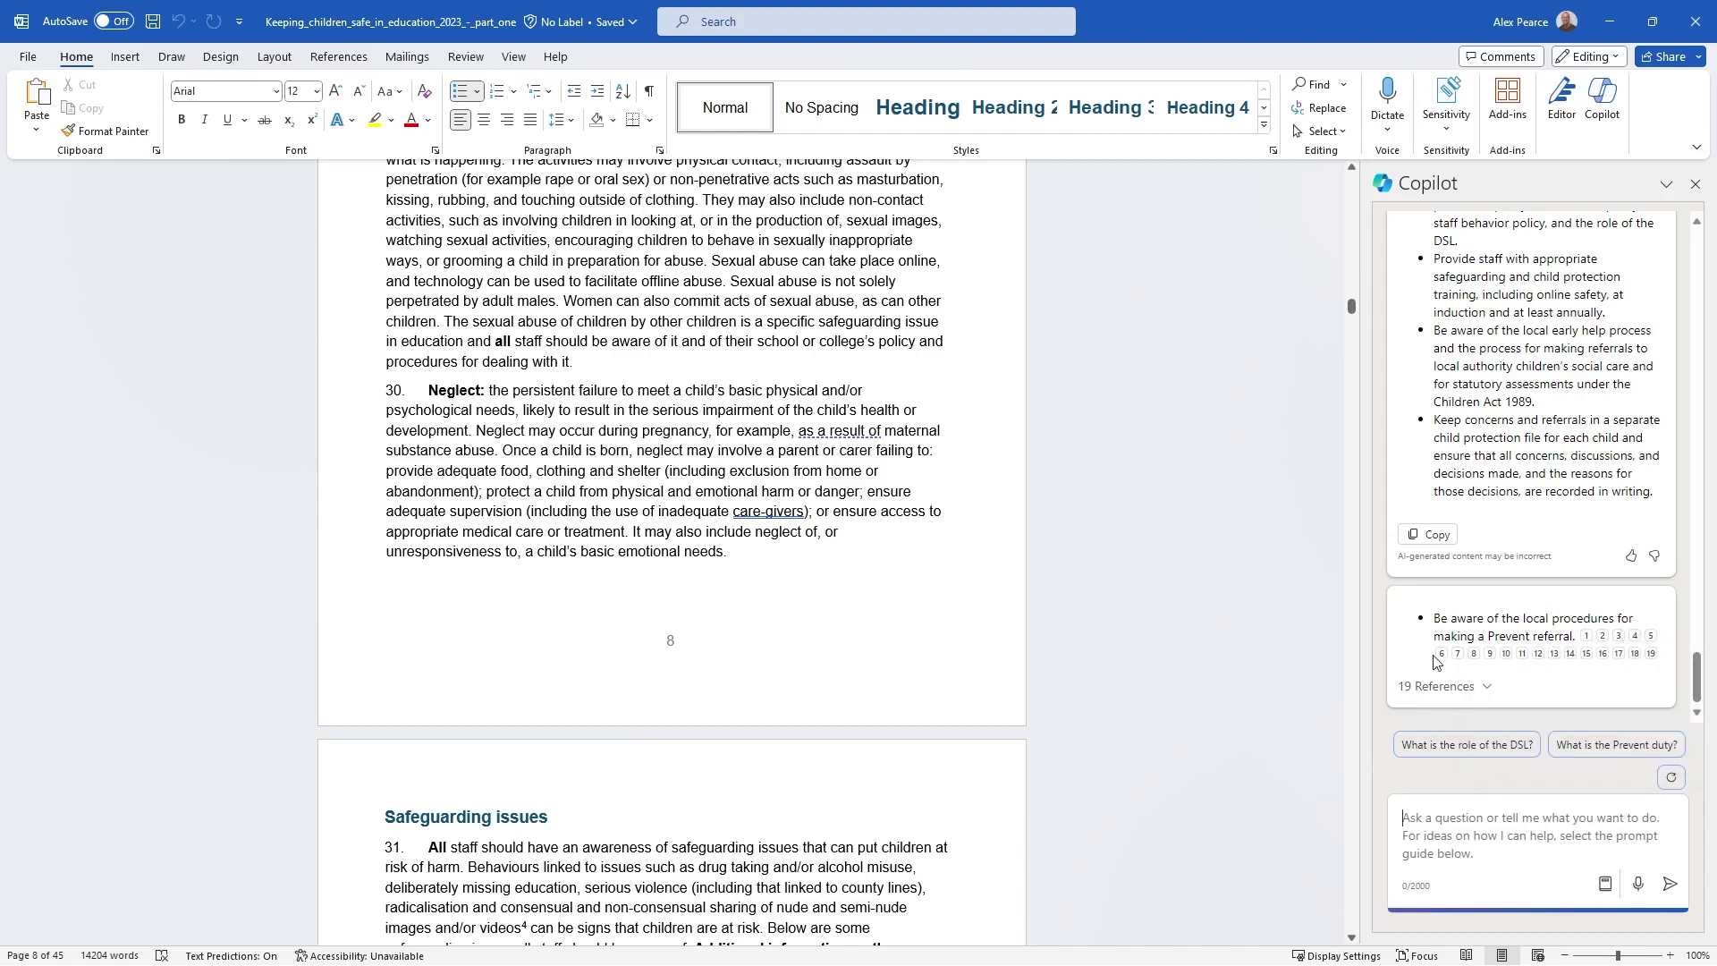
- Expand the answer's 19 references, then send the 'What is the Prevent duty?' suggestion twice
{"action": "mouse_move", "coordinate": [1489, 660]}
{"action": "left_click", "coordinate": [1486, 689]}
{"action": "scroll", "coordinate": [1518, 581], "scroll_direction": "down", "scroll_amount": 3}
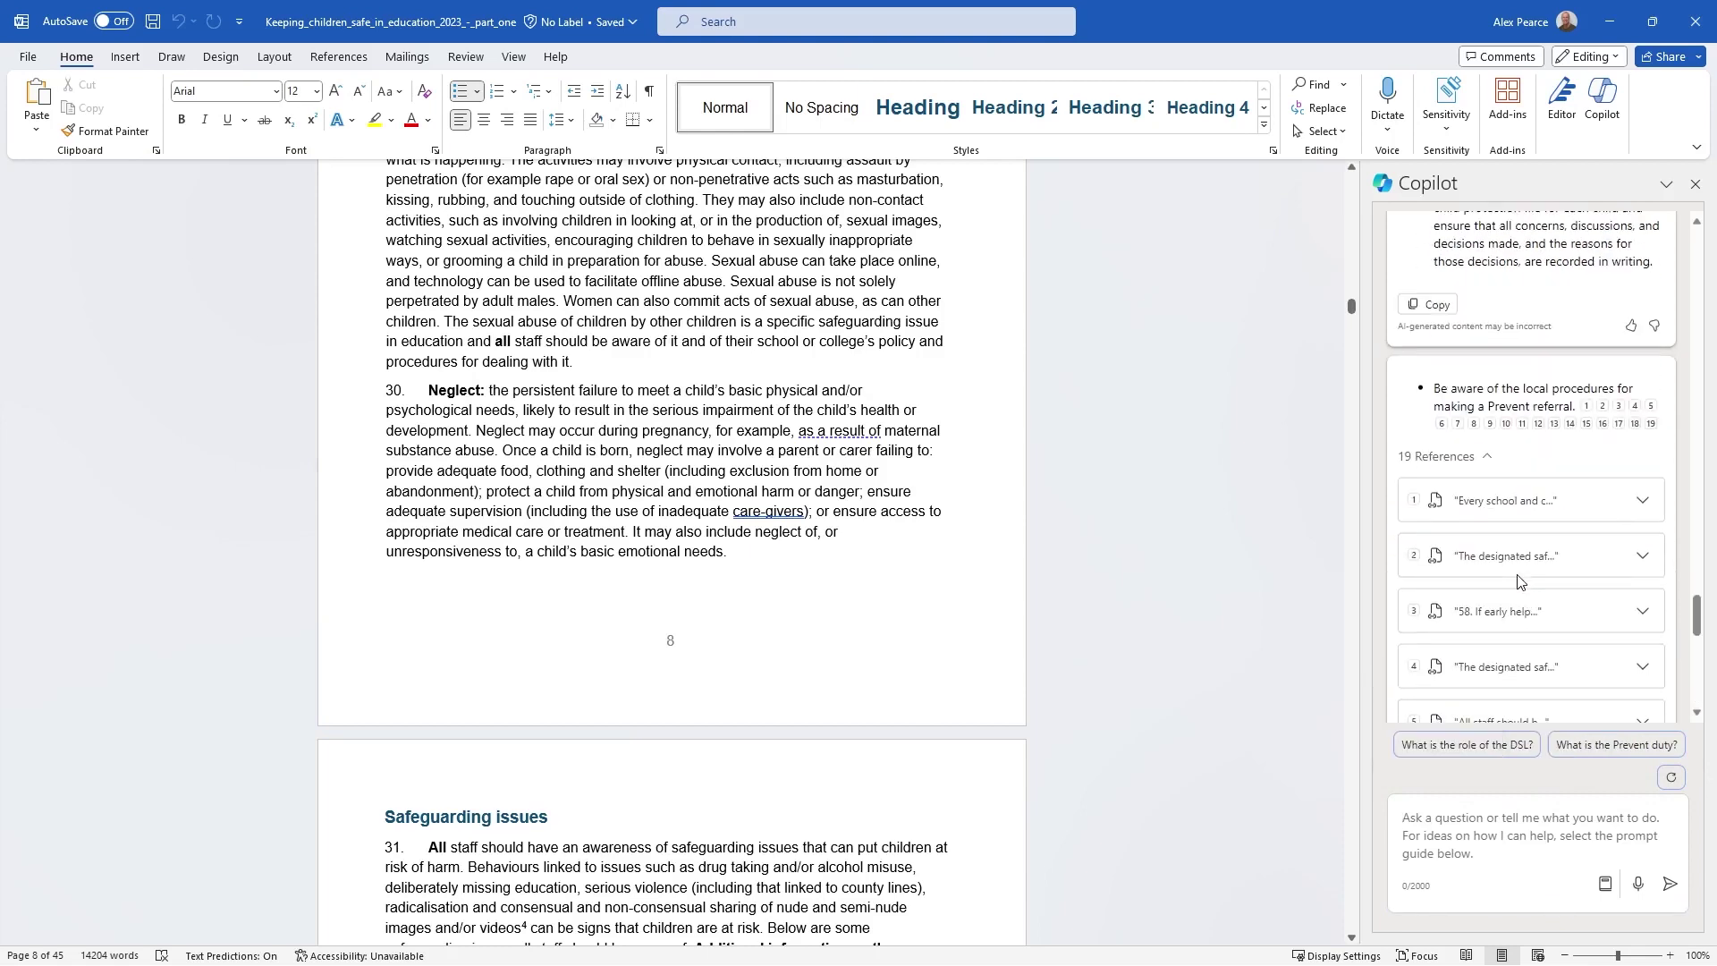
{"action": "scroll", "coordinate": [1521, 581], "scroll_direction": "down", "scroll_amount": 10}
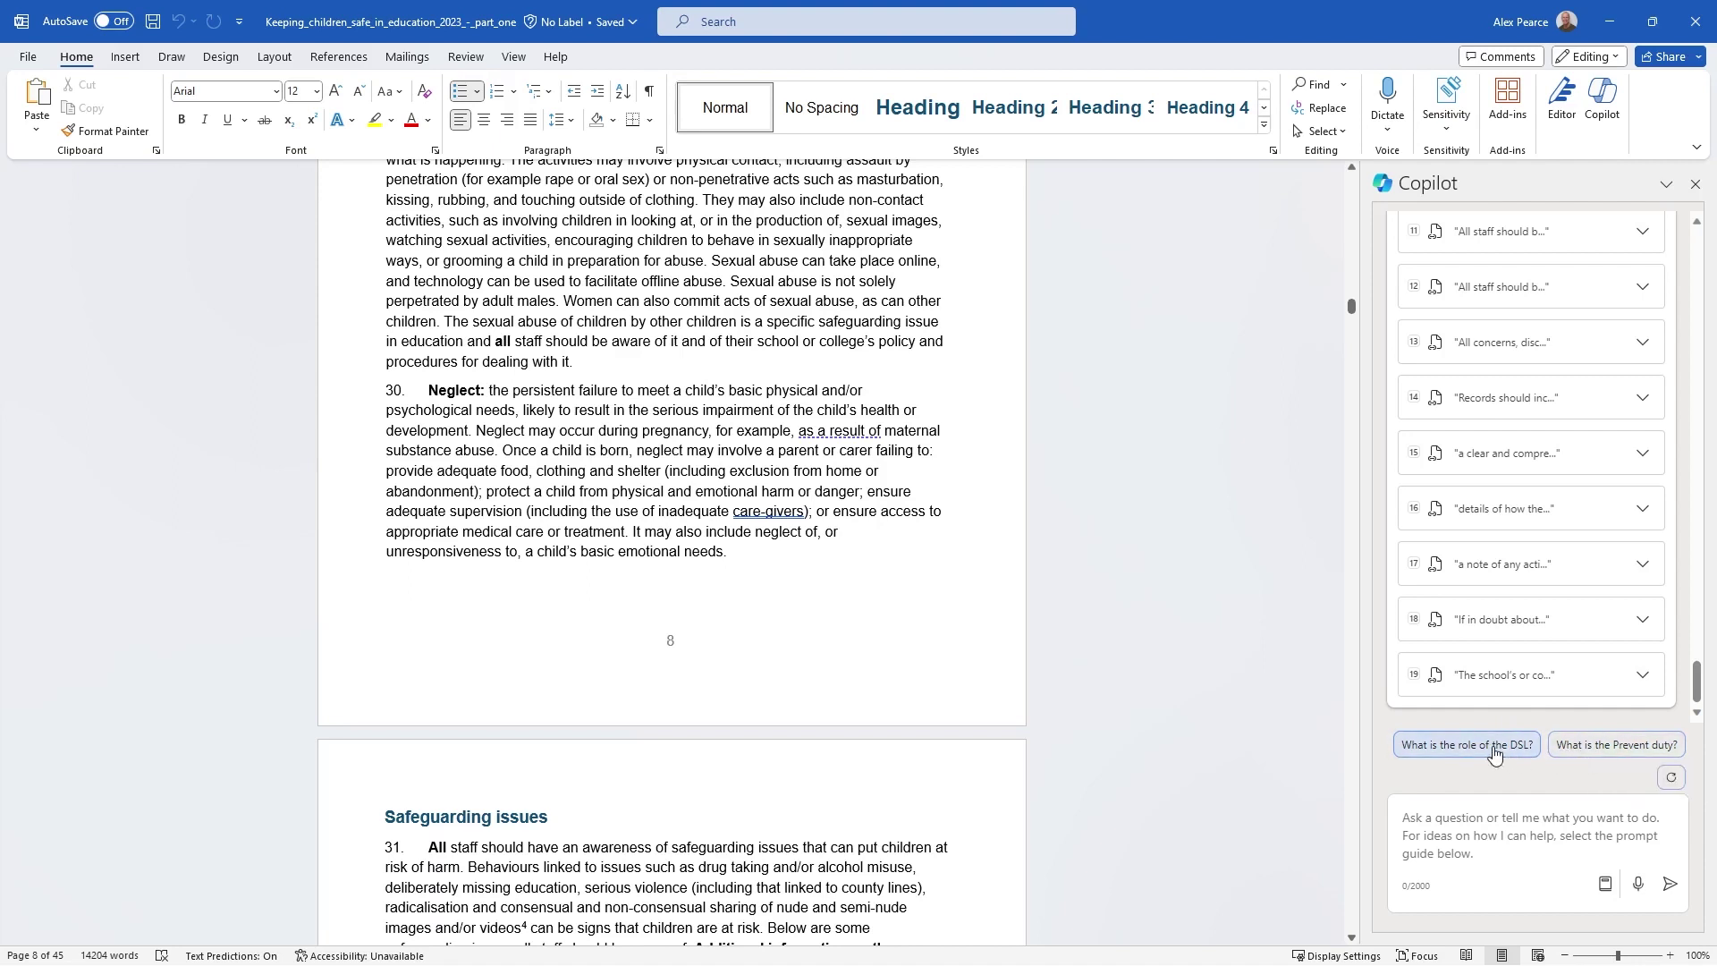
{"action": "left_click", "coordinate": [1577, 748]}
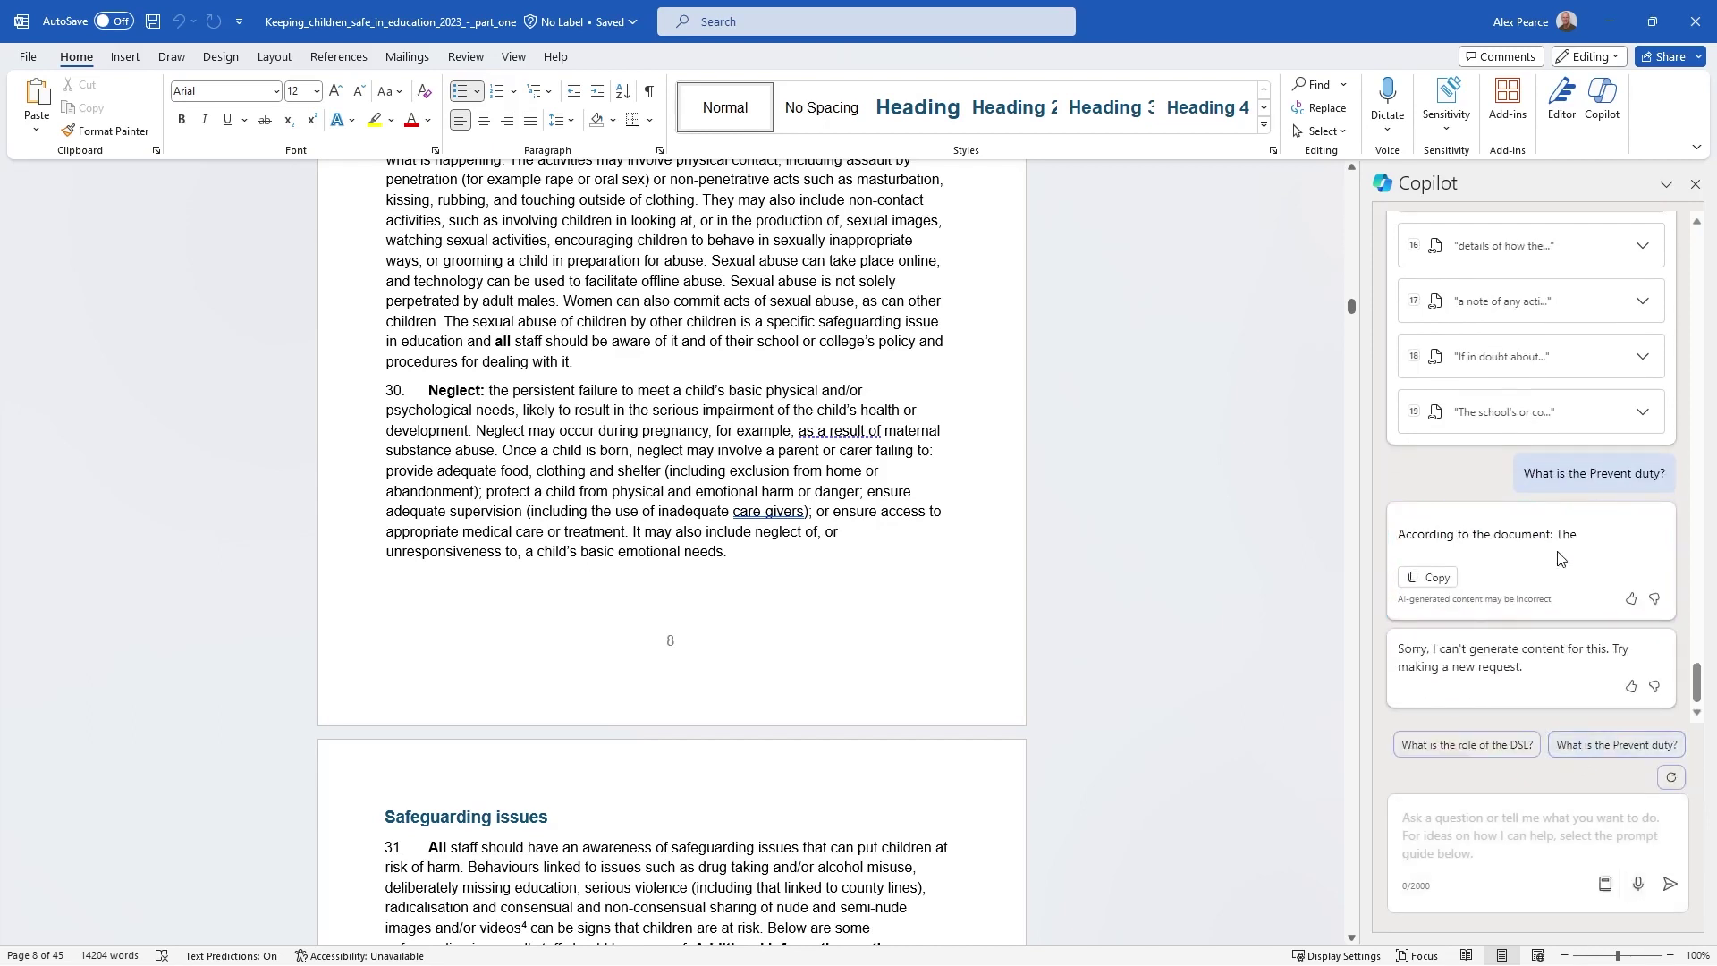
{"action": "left_click", "coordinate": [1586, 746]}
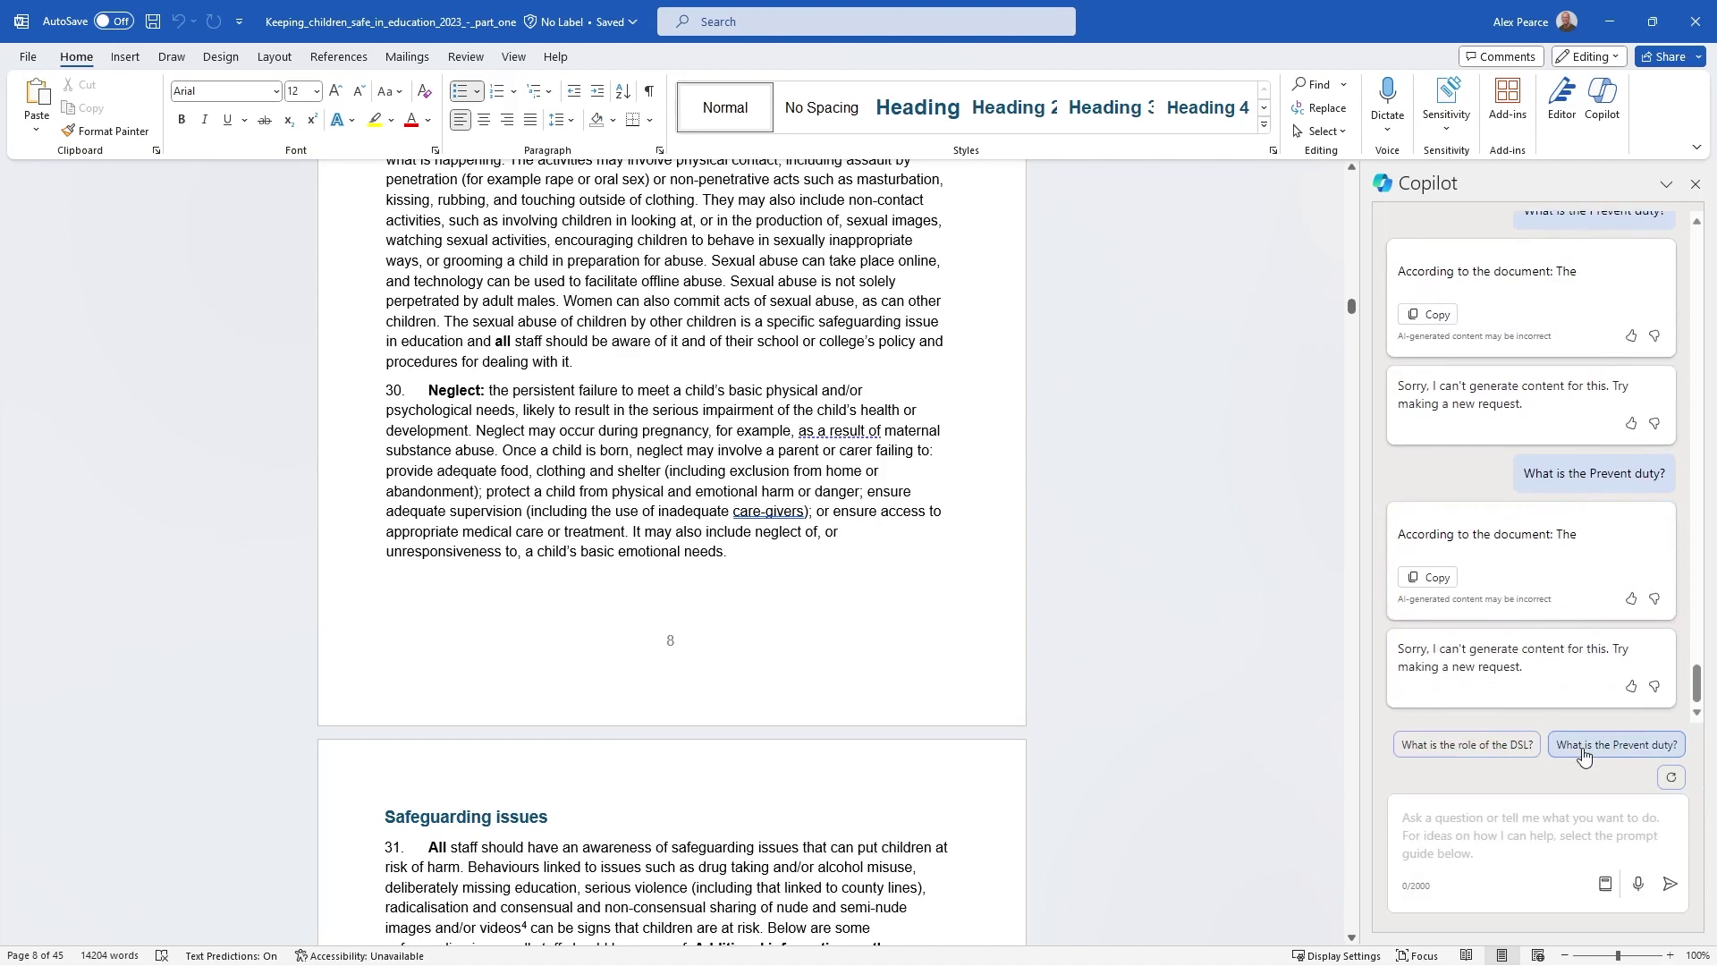
- Ask Copilot 'What is the role of the DSL?', review its answer, then start a new blank document
{"action": "left_click", "coordinate": [1501, 745]}
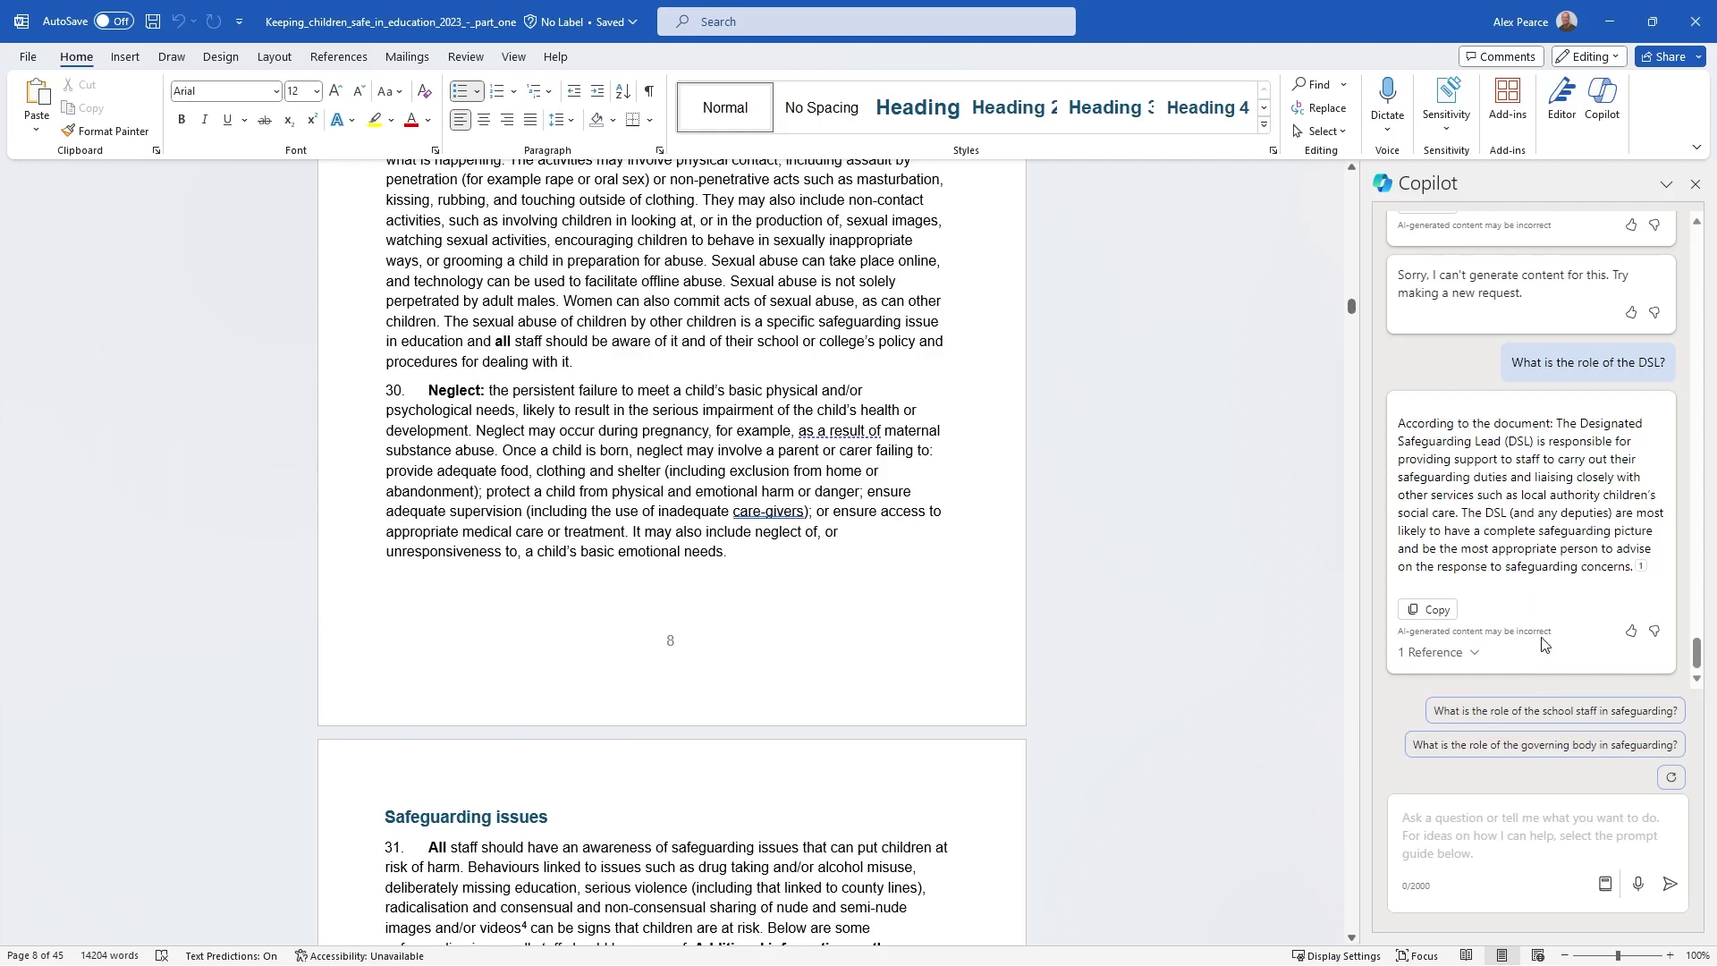
{"action": "scroll", "coordinate": [1543, 644], "scroll_direction": "up", "scroll_amount": 2}
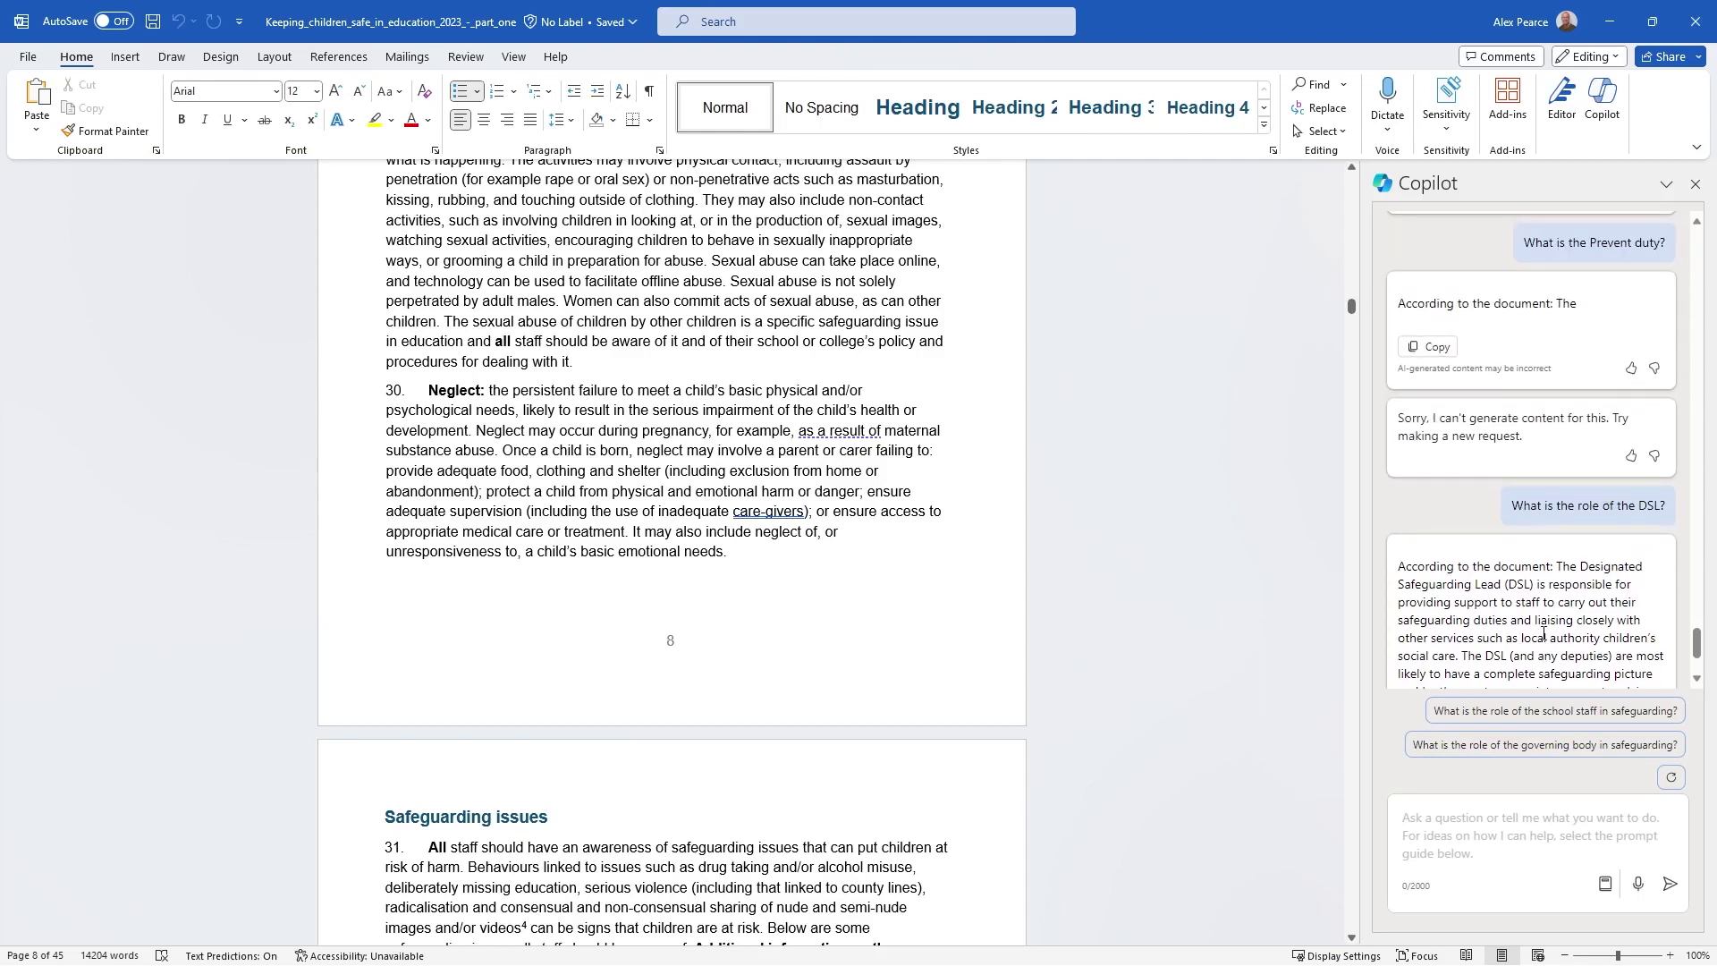
{"action": "scroll", "coordinate": [1542, 633], "scroll_direction": "down", "scroll_amount": 2}
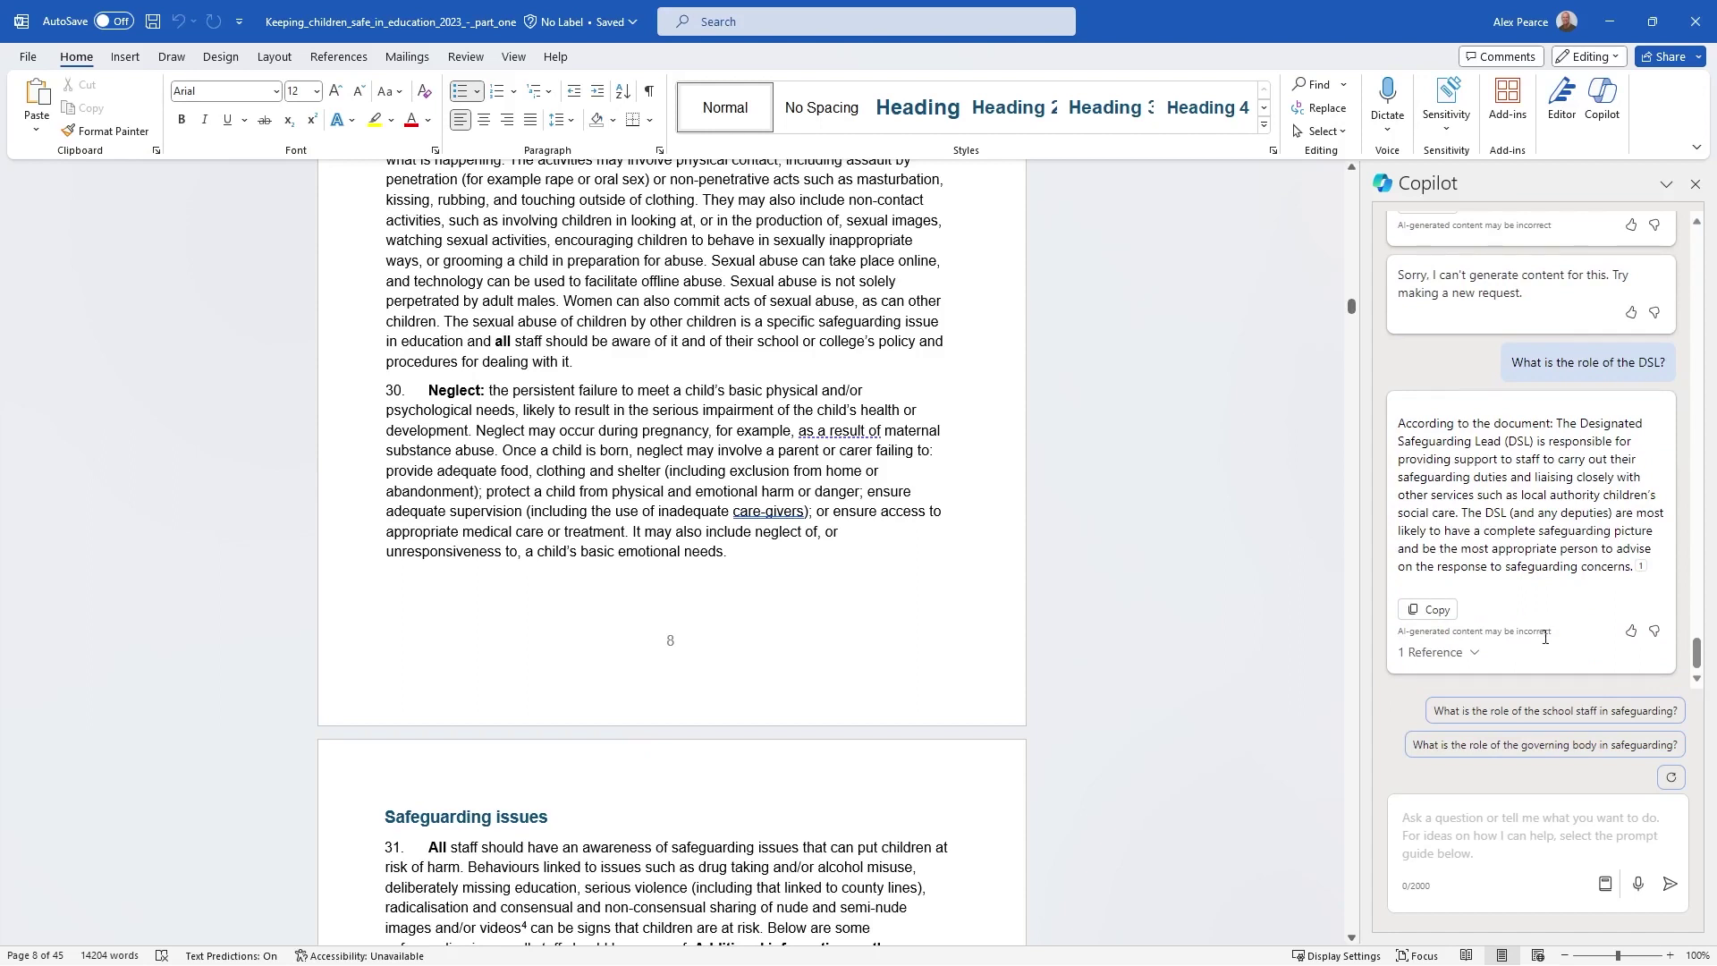
{"action": "key", "text": "ctrl+n"}
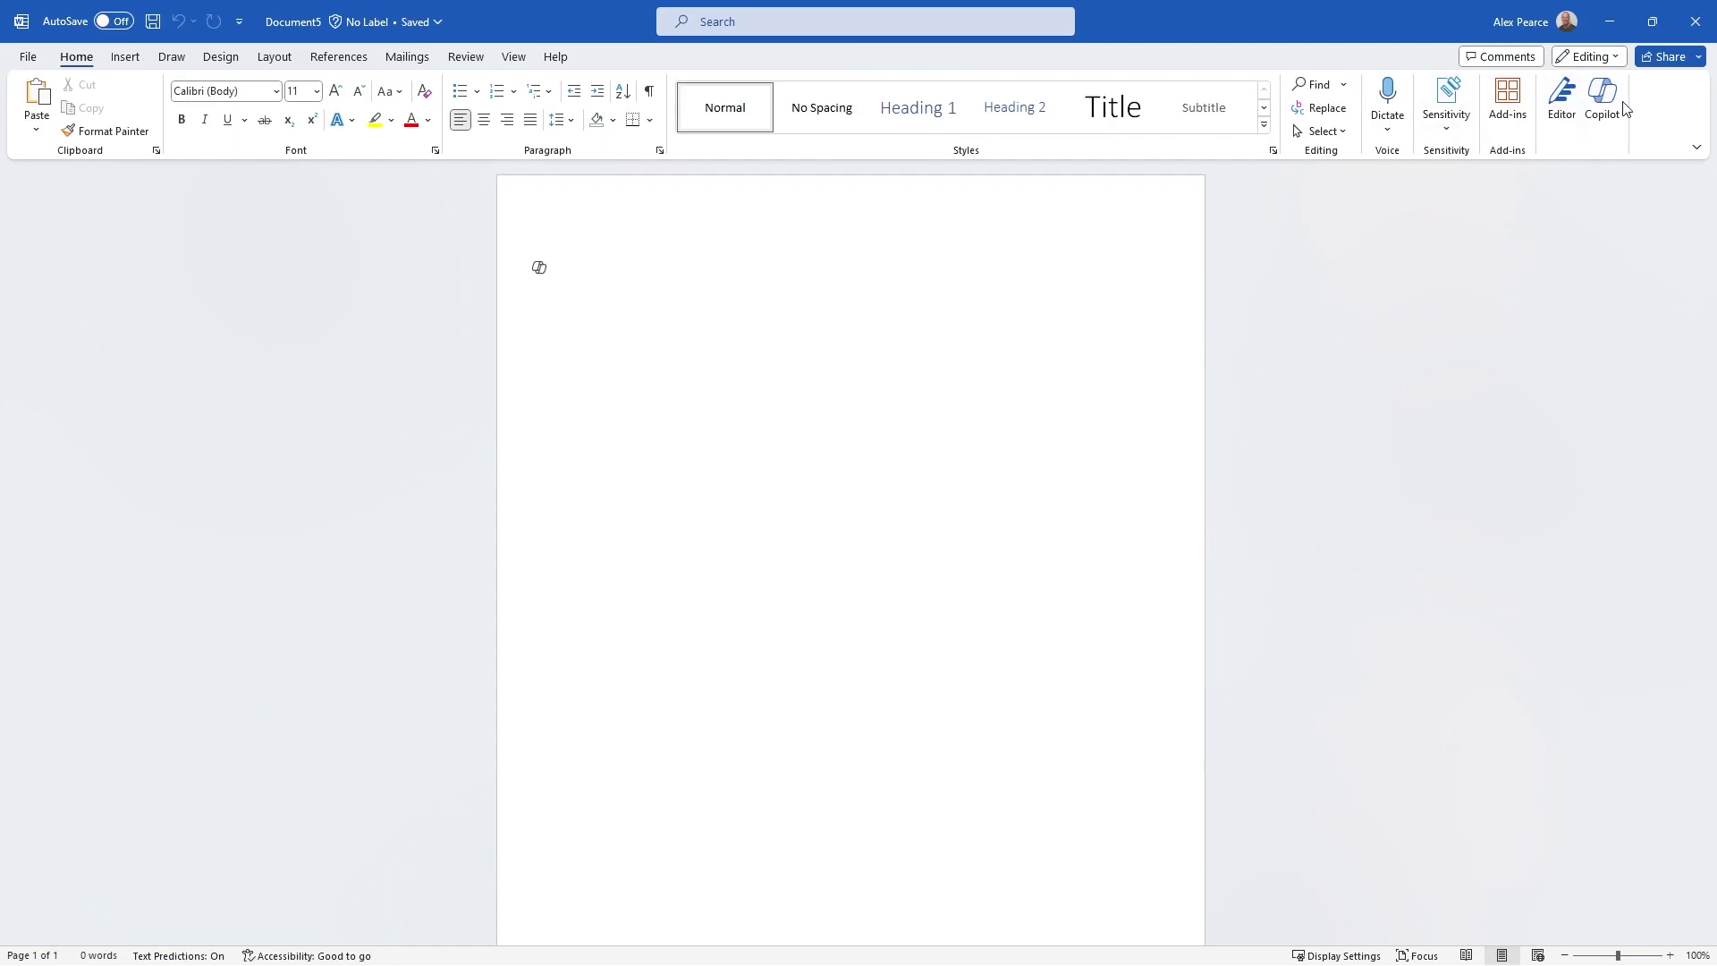
- Prompt Copilot to write a business proposal for a marketing company specialising in the environment
{"action": "left_click", "coordinate": [541, 269]}
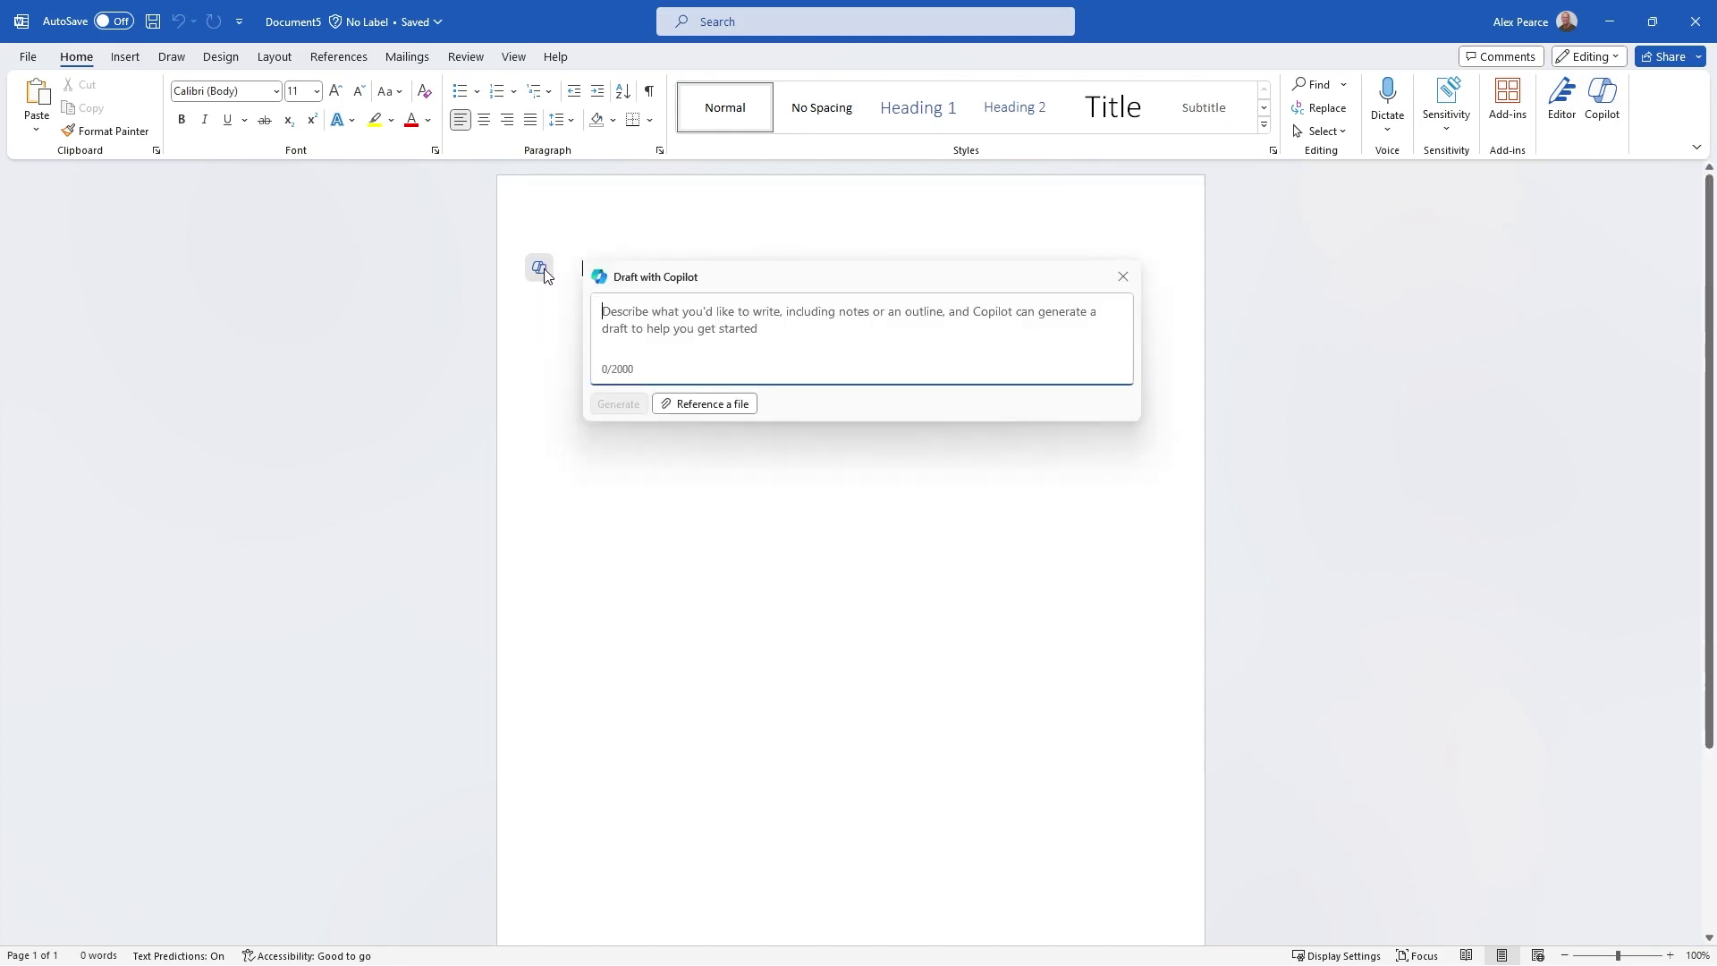
{"action": "left_click", "coordinate": [1123, 275]}
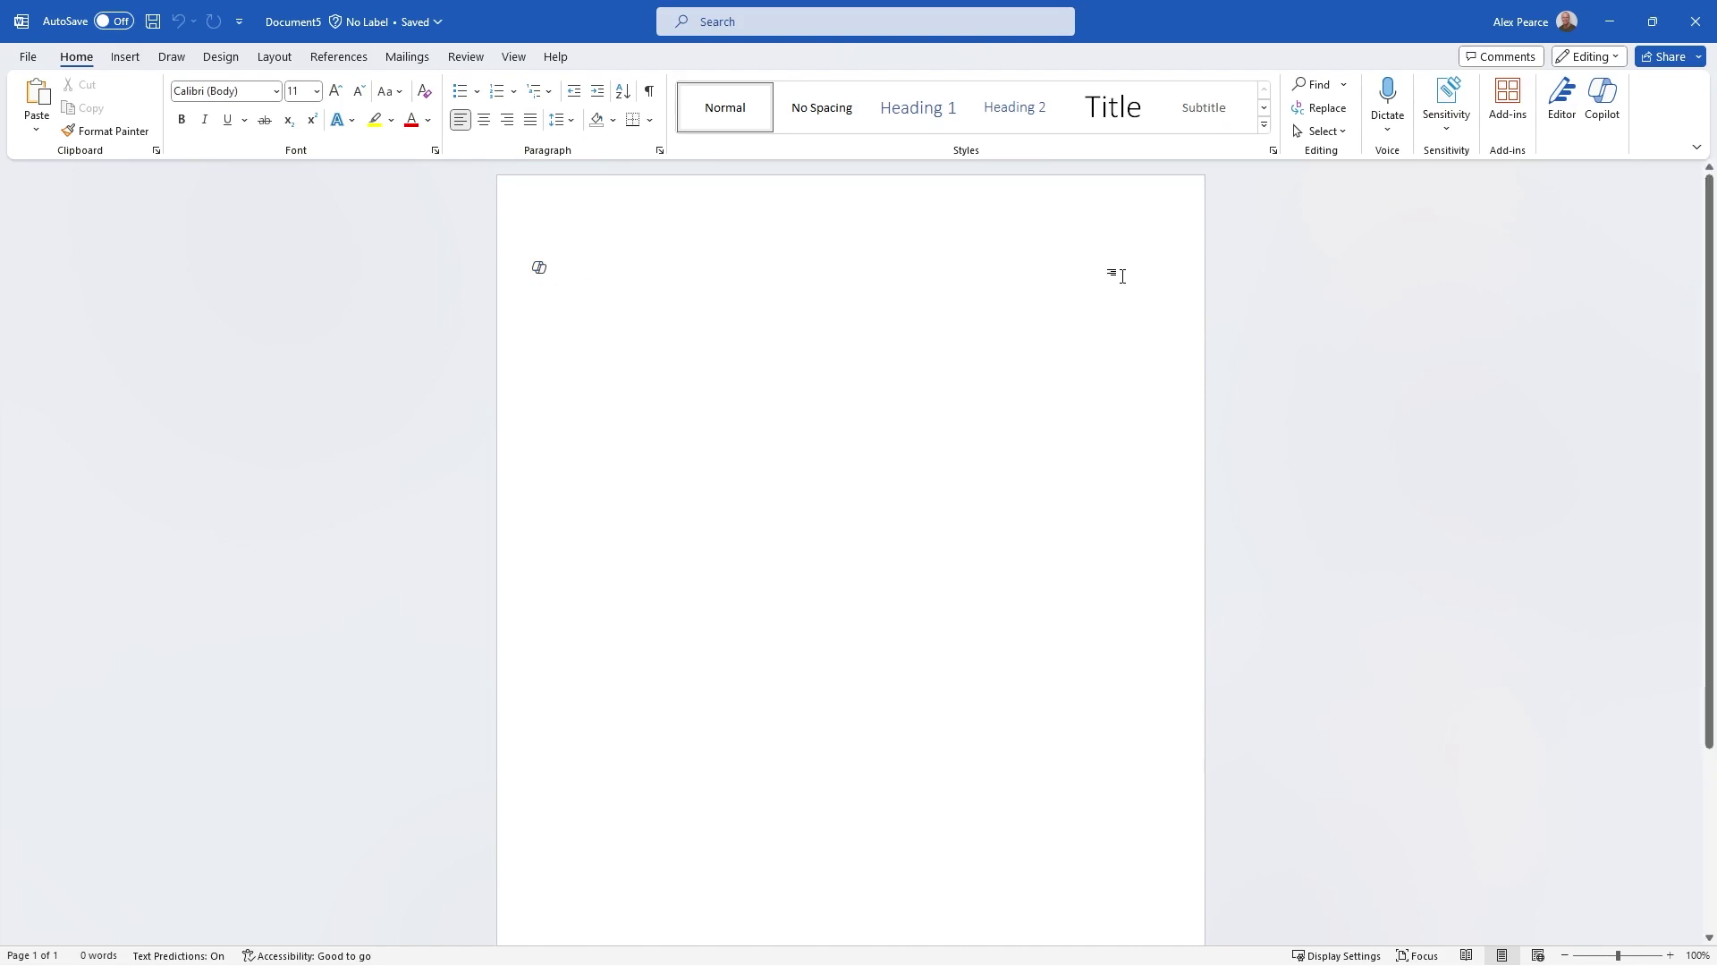
{"action": "key", "text": "alt+i"}
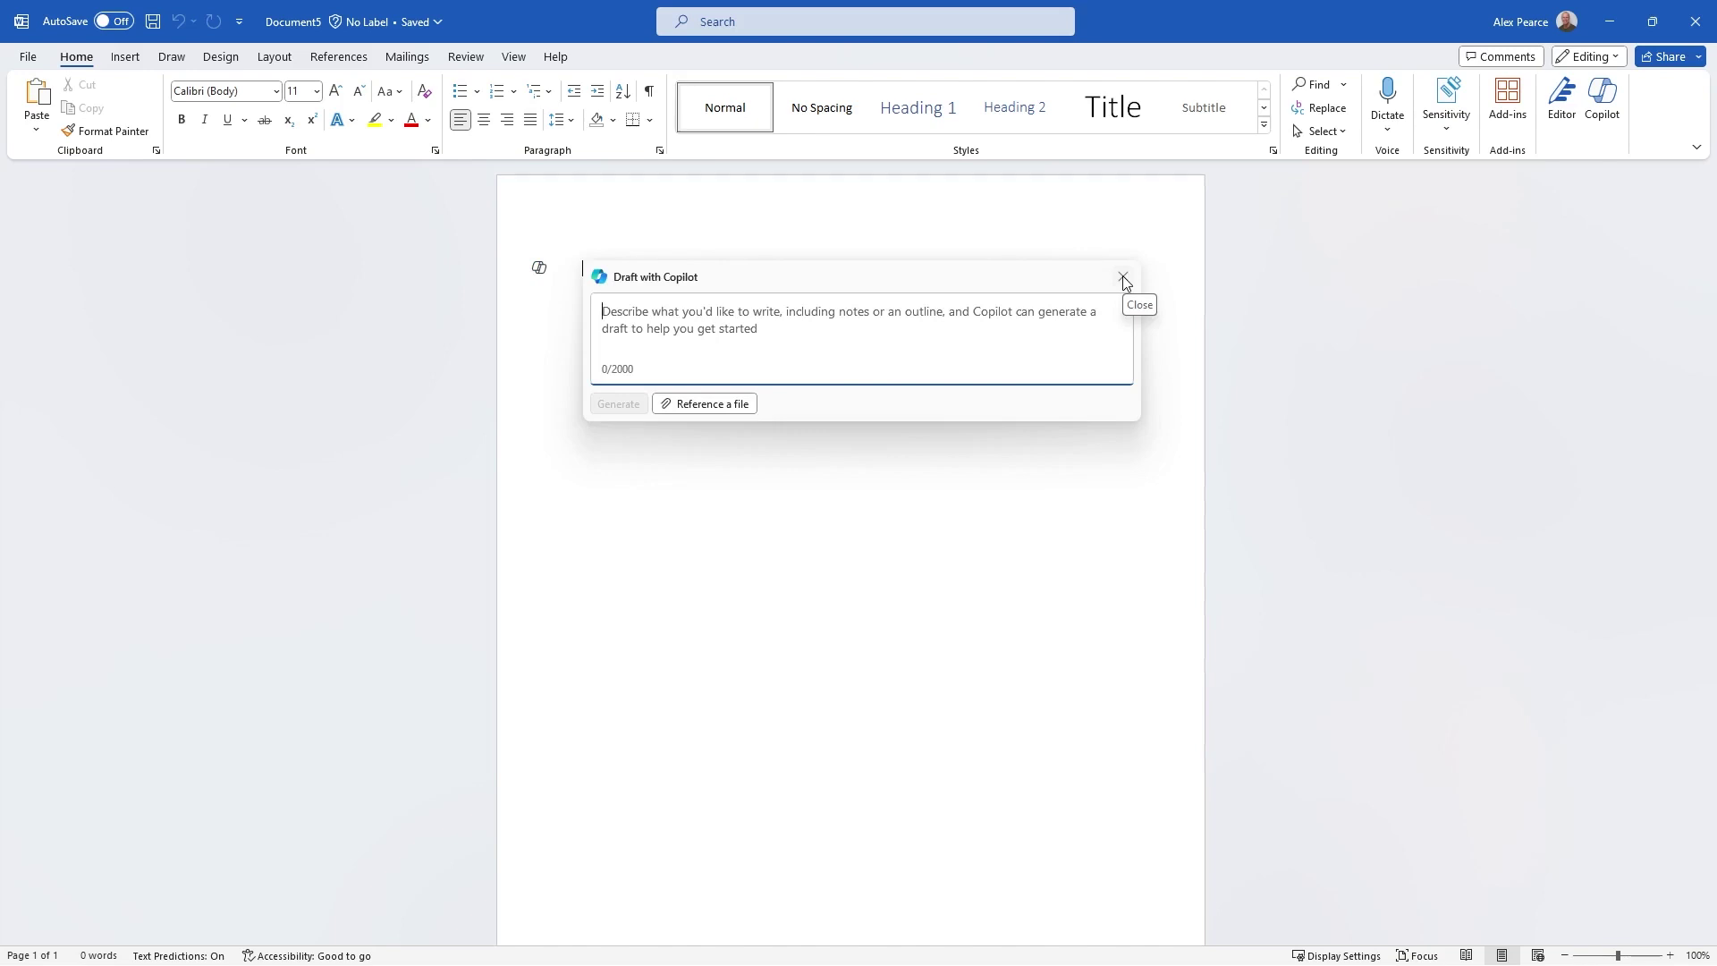
{"action": "type", "text": "Can you wr"}
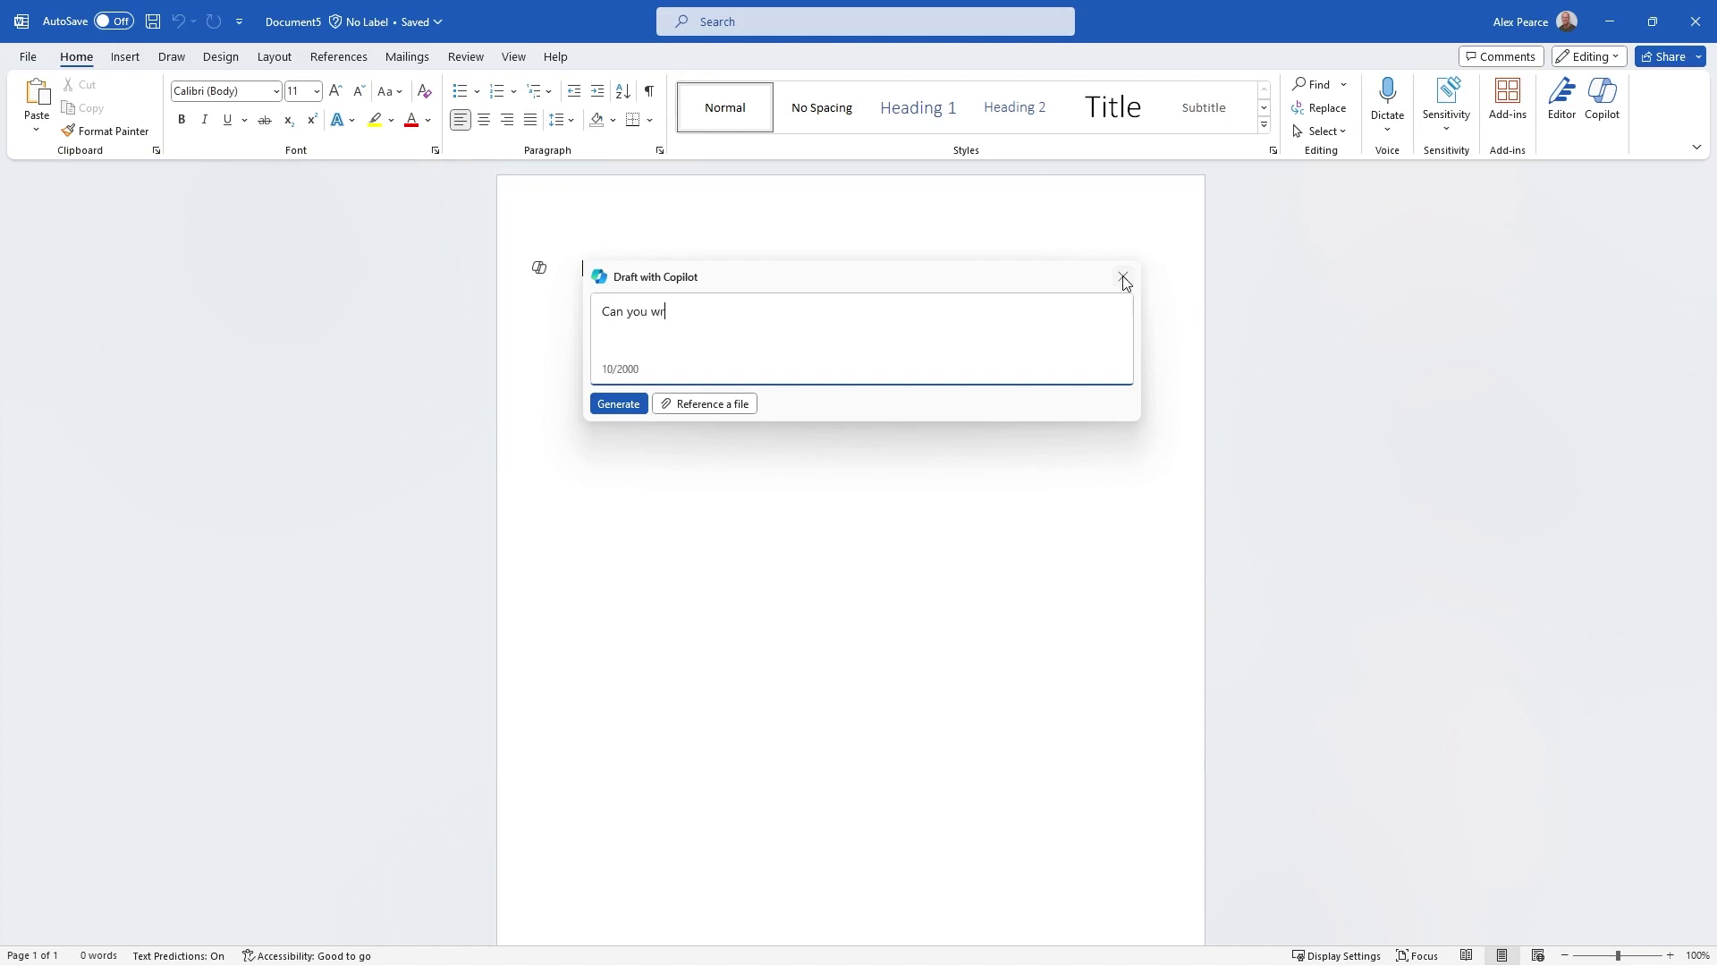
{"action": "type", "text": "ite me a business proposal for a marketing company "}
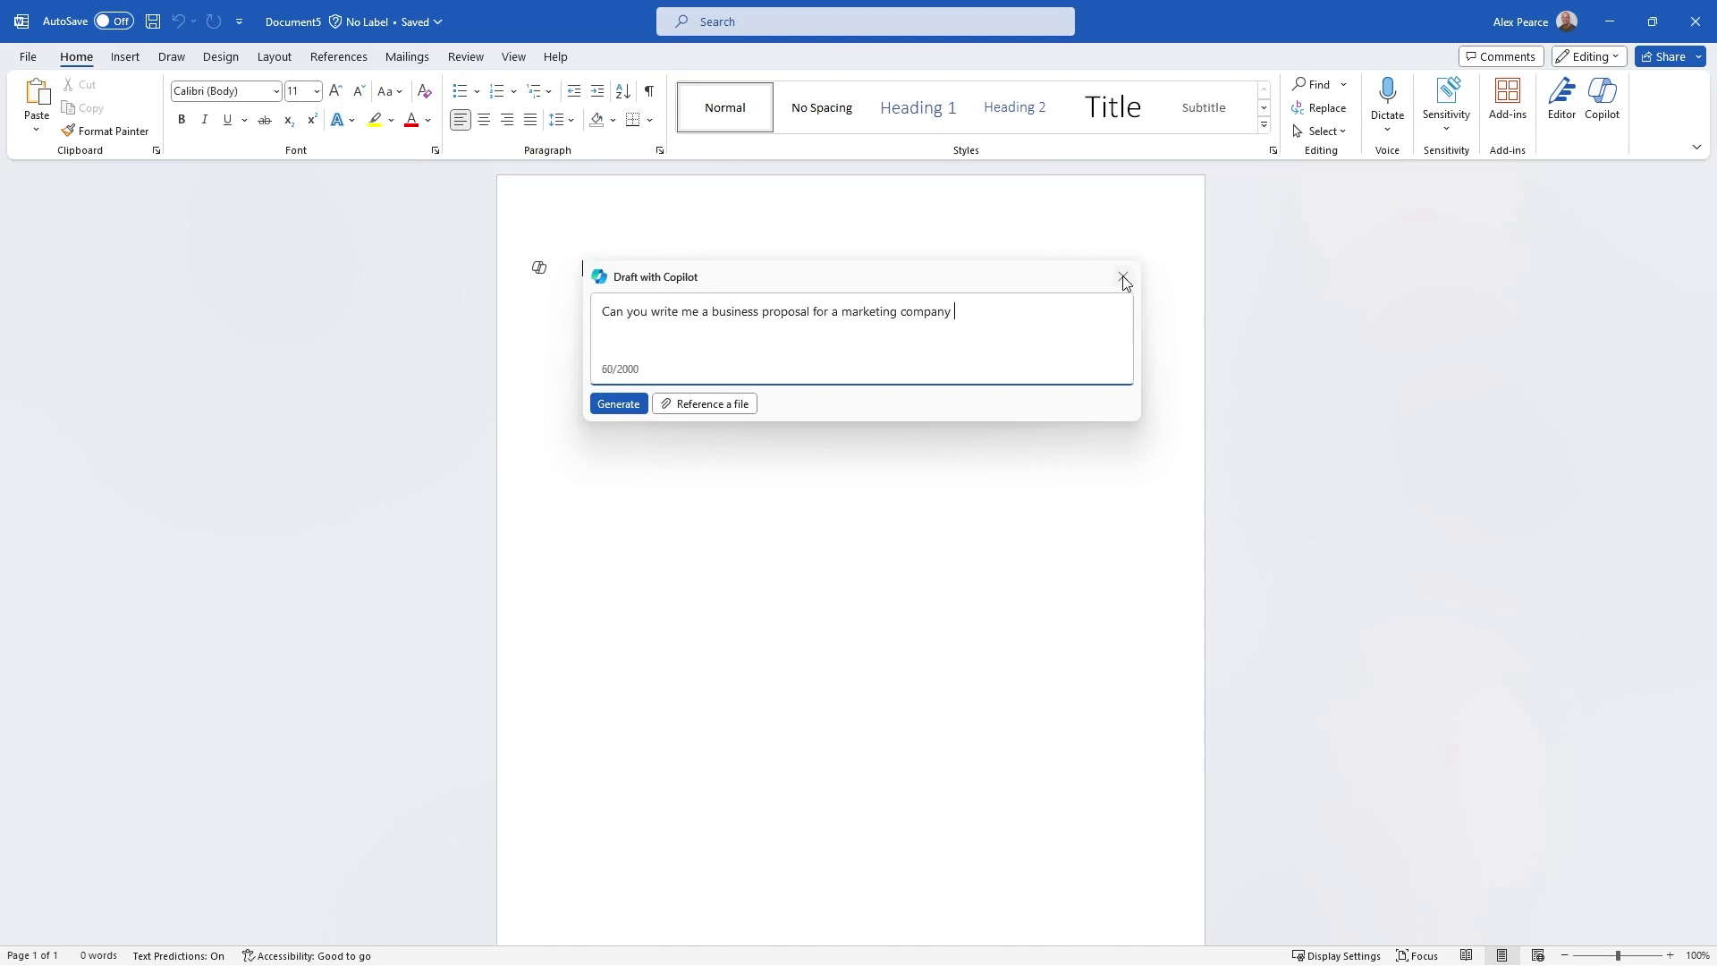
{"action": "type", "text": "who want to specialise in the environment"}
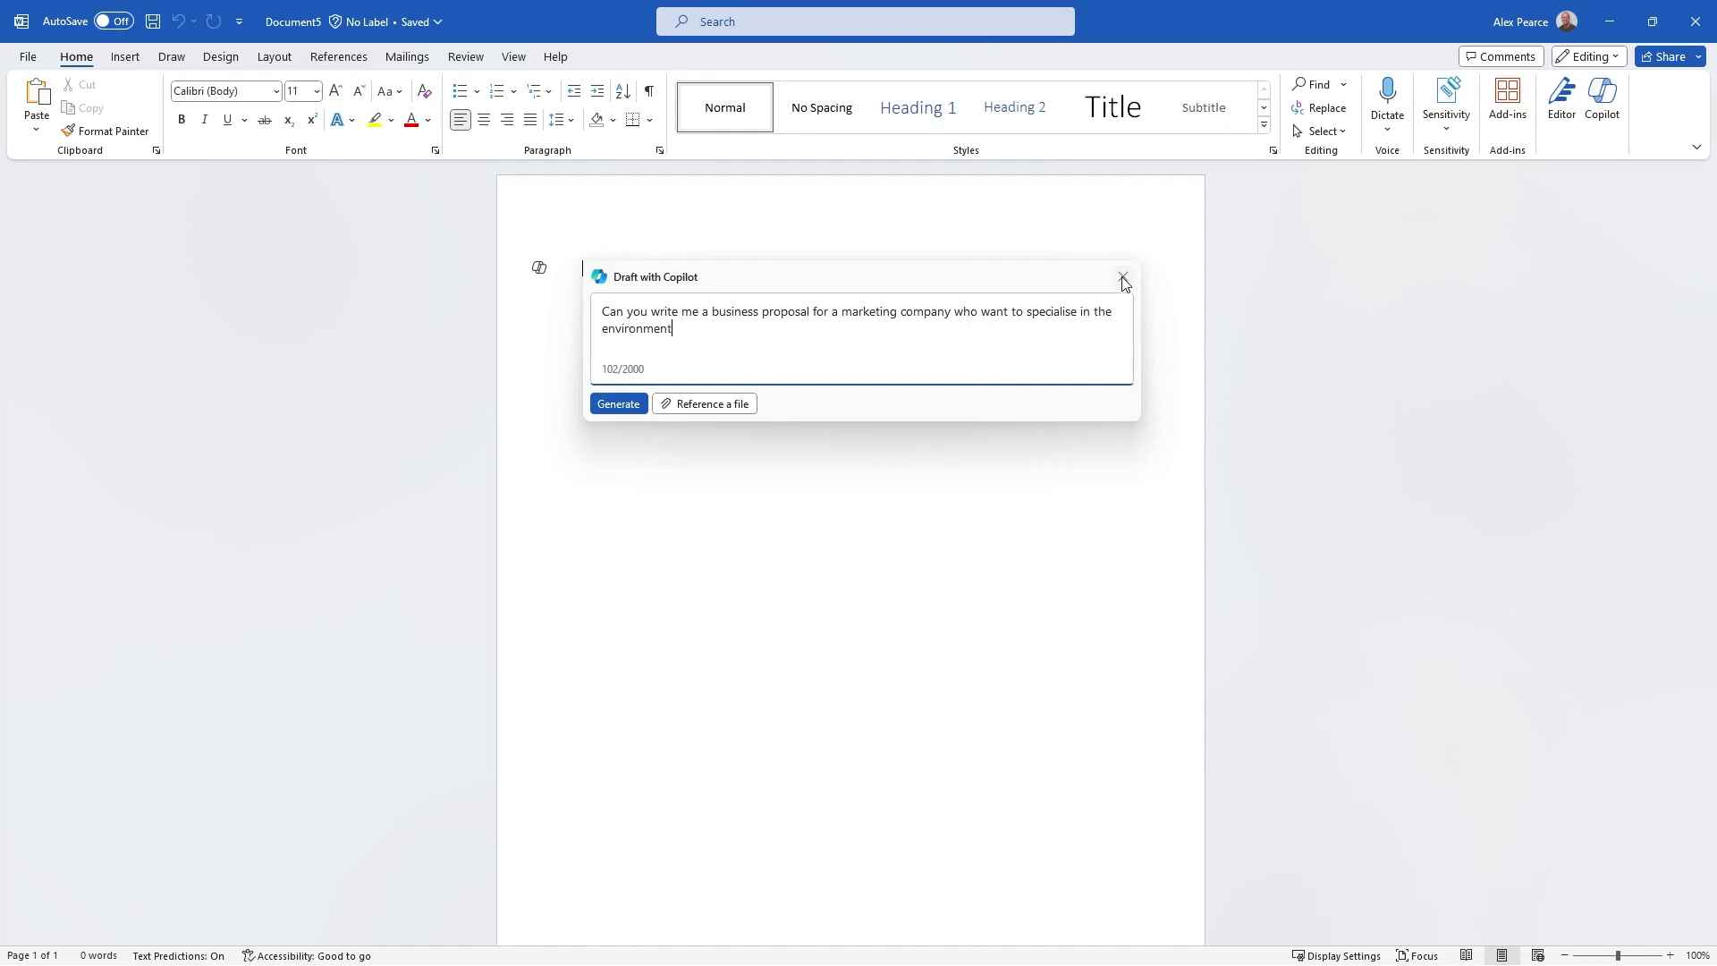
{"action": "left_click", "coordinate": [621, 406]}
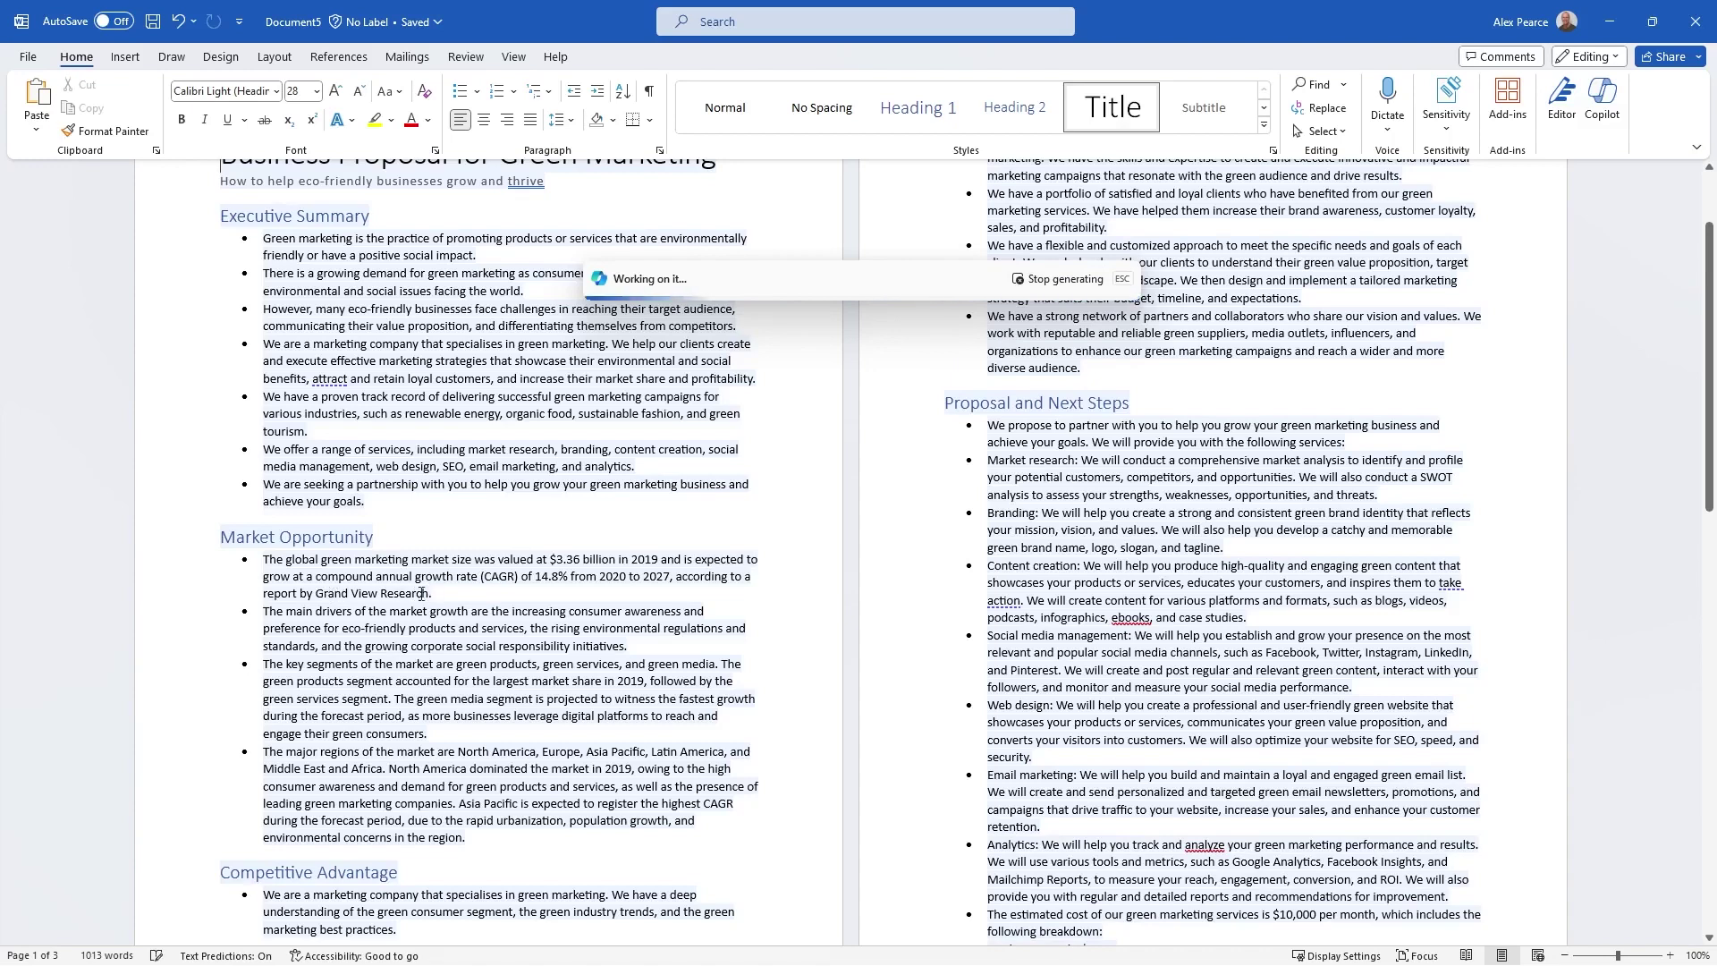
- Review the finished 'Business Proposal for Green Marketing' draft through its Conclusion and keep it
{"action": "left_click_drag", "start_coordinate": [430, 594], "coordinate": [315, 594]}
{"action": "left_click", "coordinate": [344, 630]}
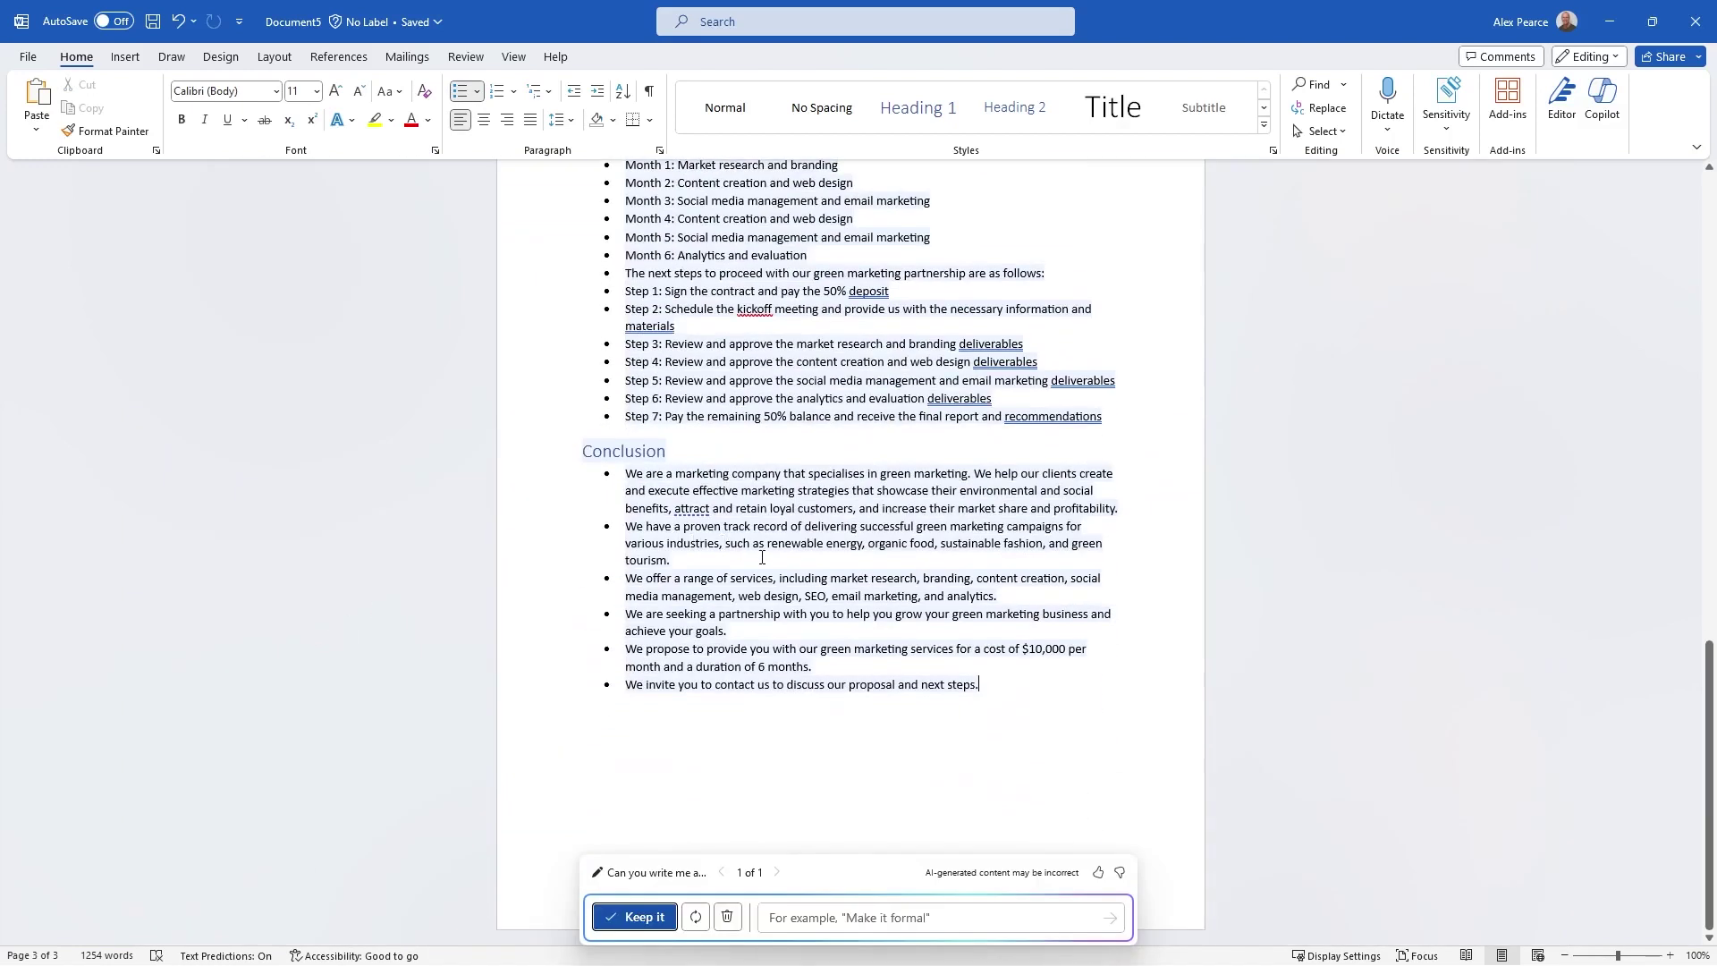
{"action": "scroll", "coordinate": [762, 557], "scroll_direction": "up", "scroll_amount": 15}
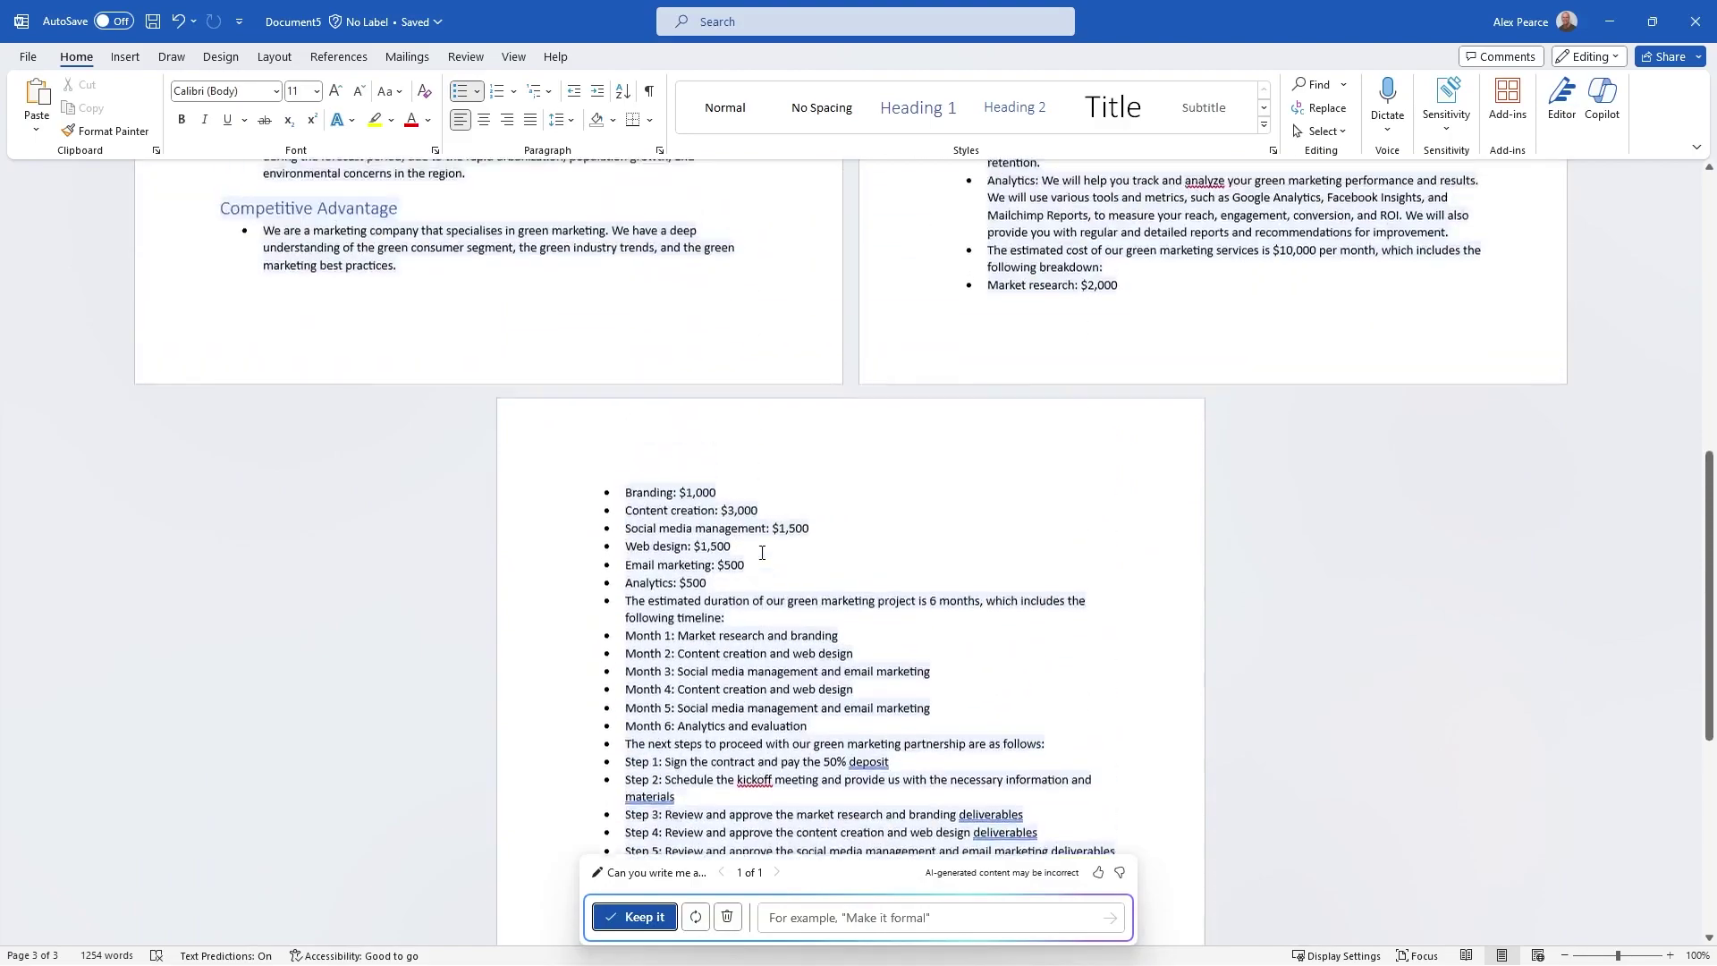
{"action": "scroll", "coordinate": [762, 553], "scroll_direction": "down", "scroll_amount": 5}
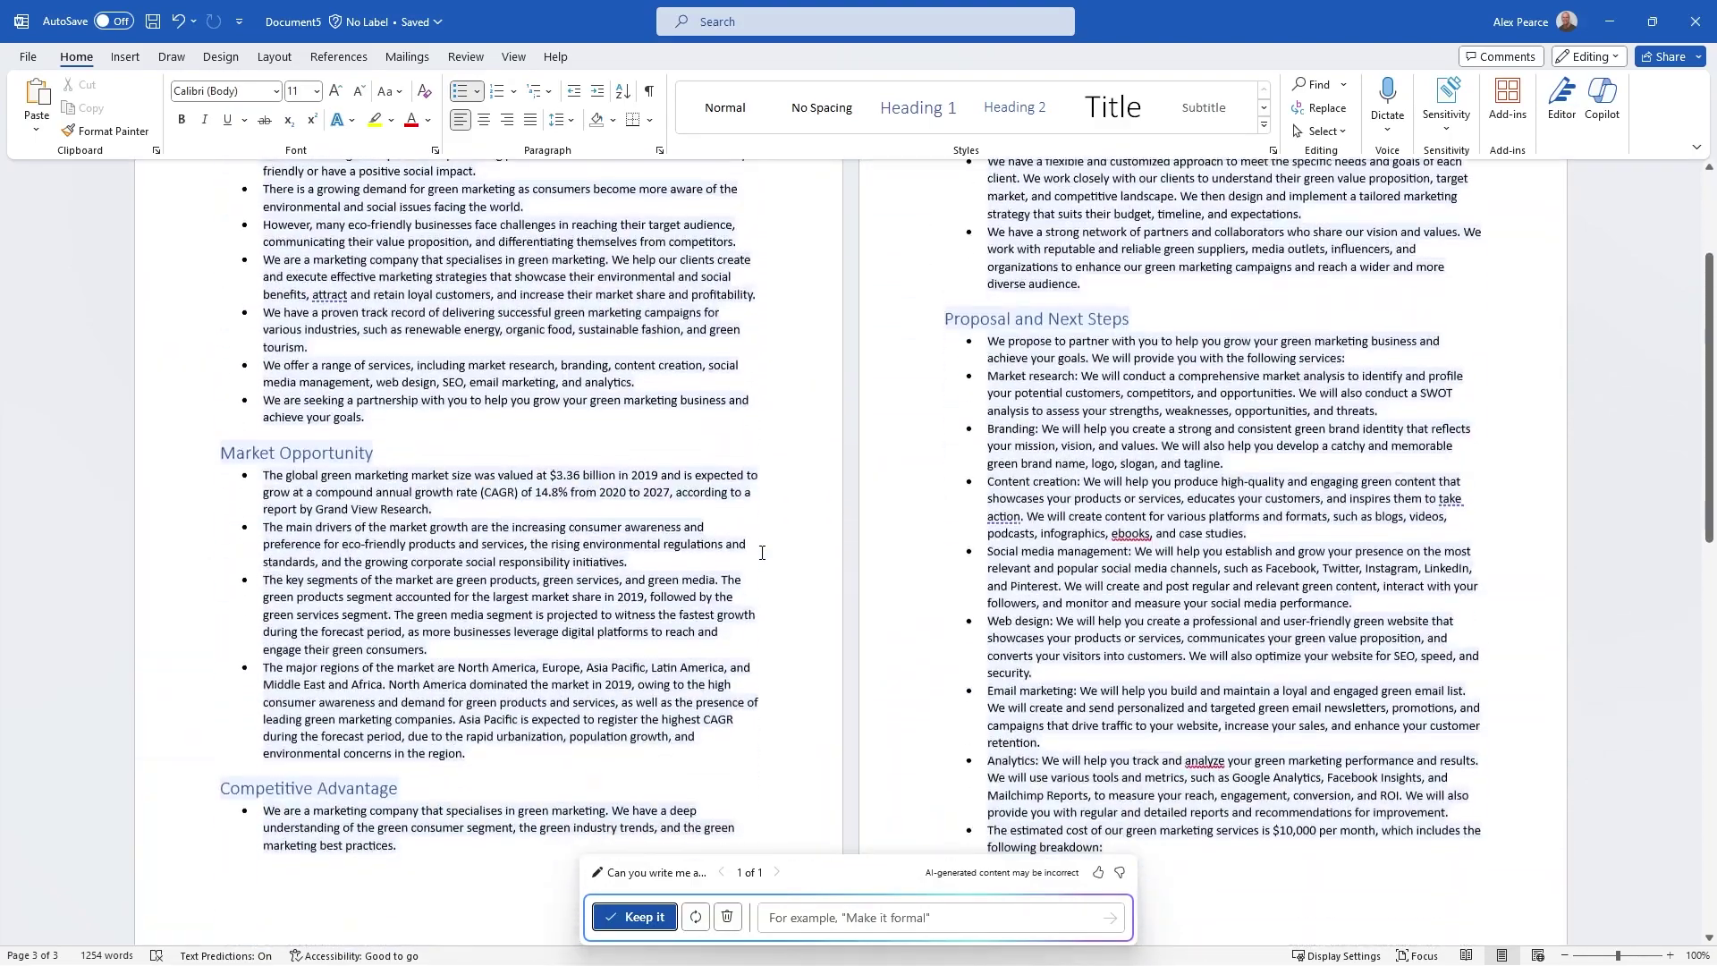
{"action": "scroll", "coordinate": [762, 553], "scroll_direction": "down", "scroll_amount": 5}
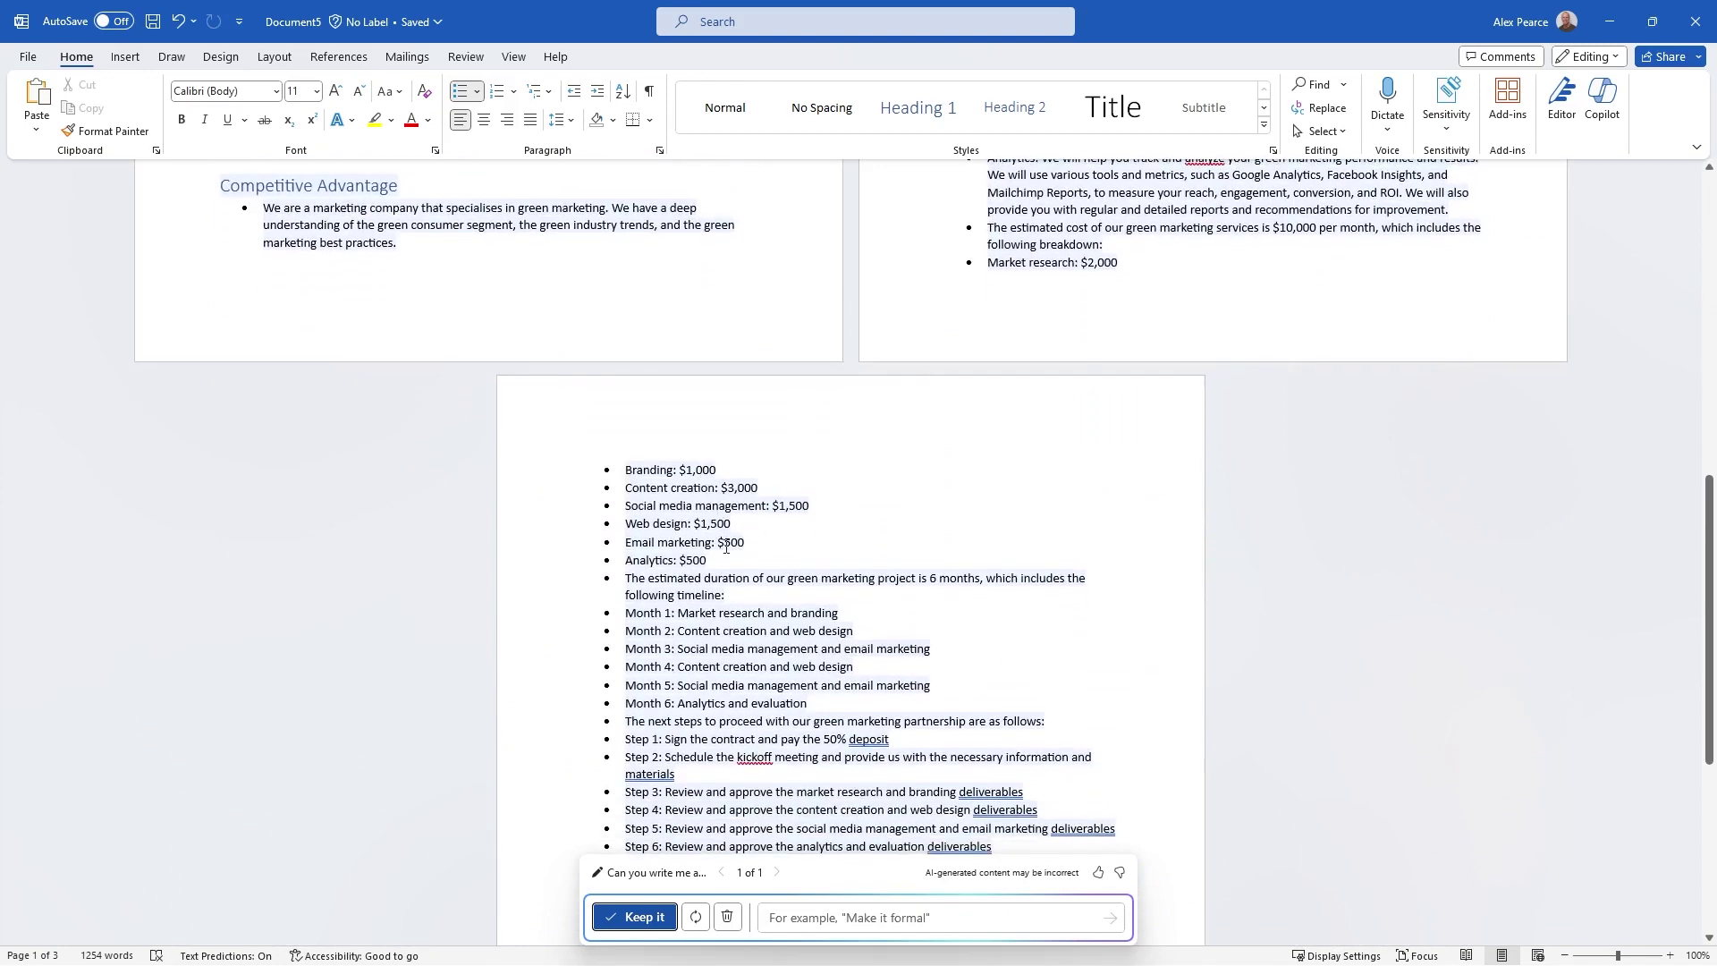
{"action": "scroll", "coordinate": [728, 566], "scroll_direction": "down", "scroll_amount": 1}
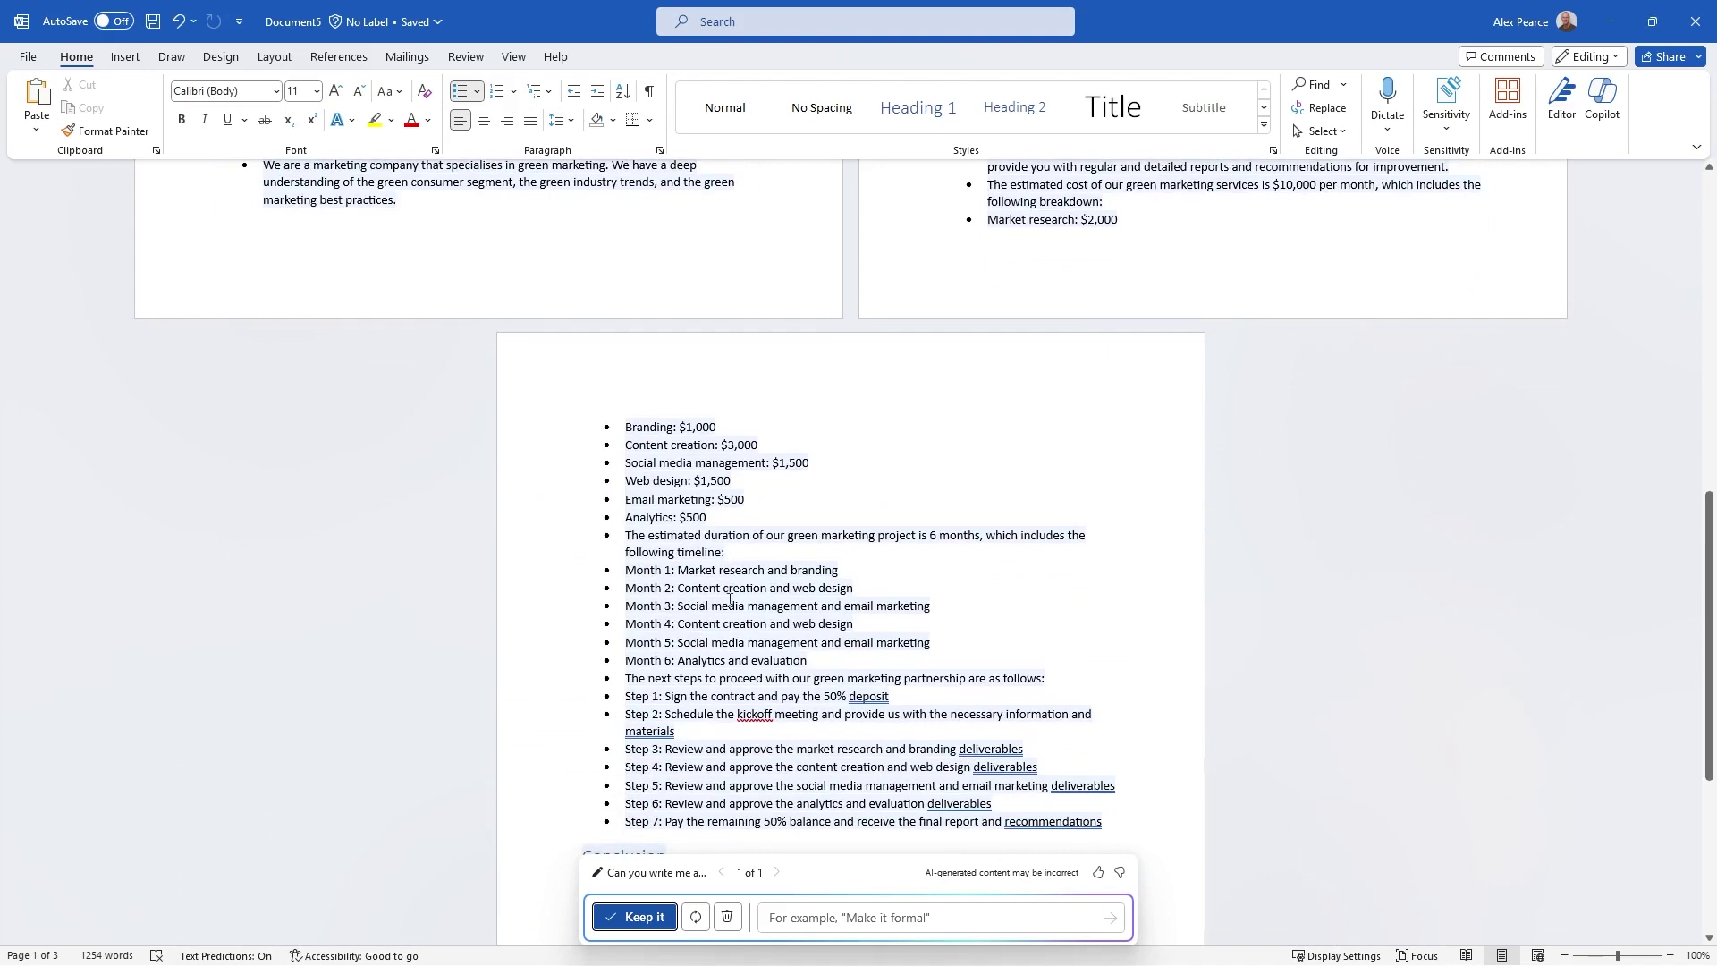
{"action": "scroll", "coordinate": [732, 650], "scroll_direction": "down", "scroll_amount": 3}
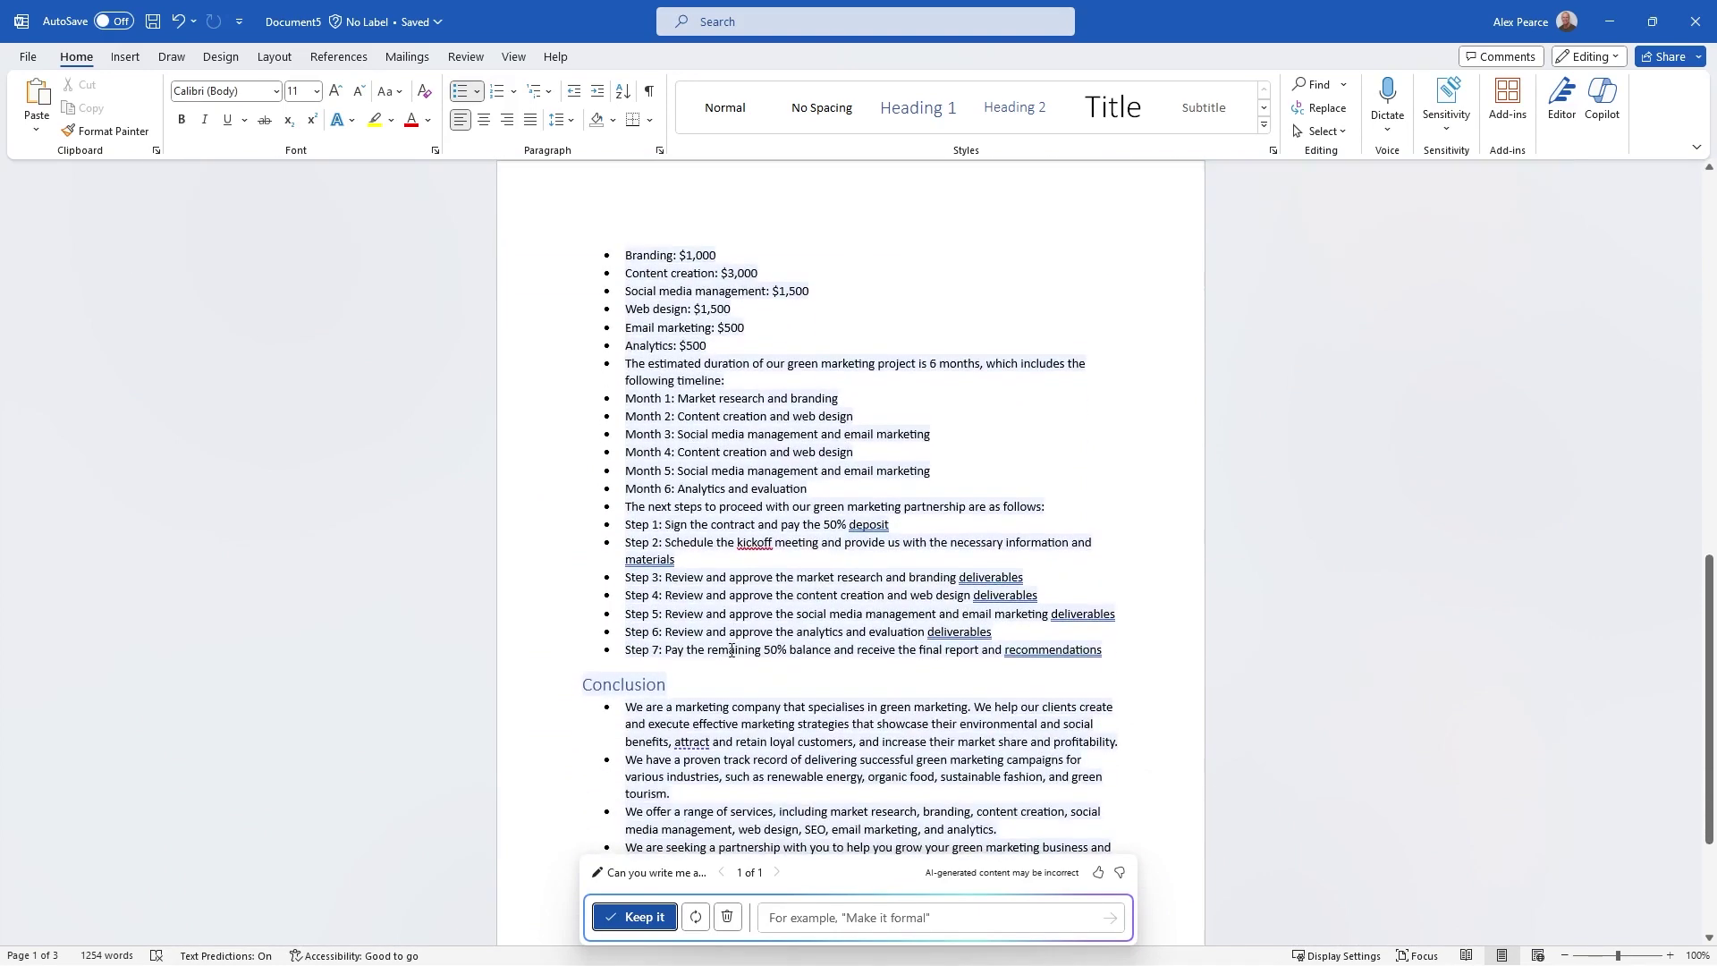
{"action": "scroll", "coordinate": [731, 650], "scroll_direction": "down", "scroll_amount": 4}
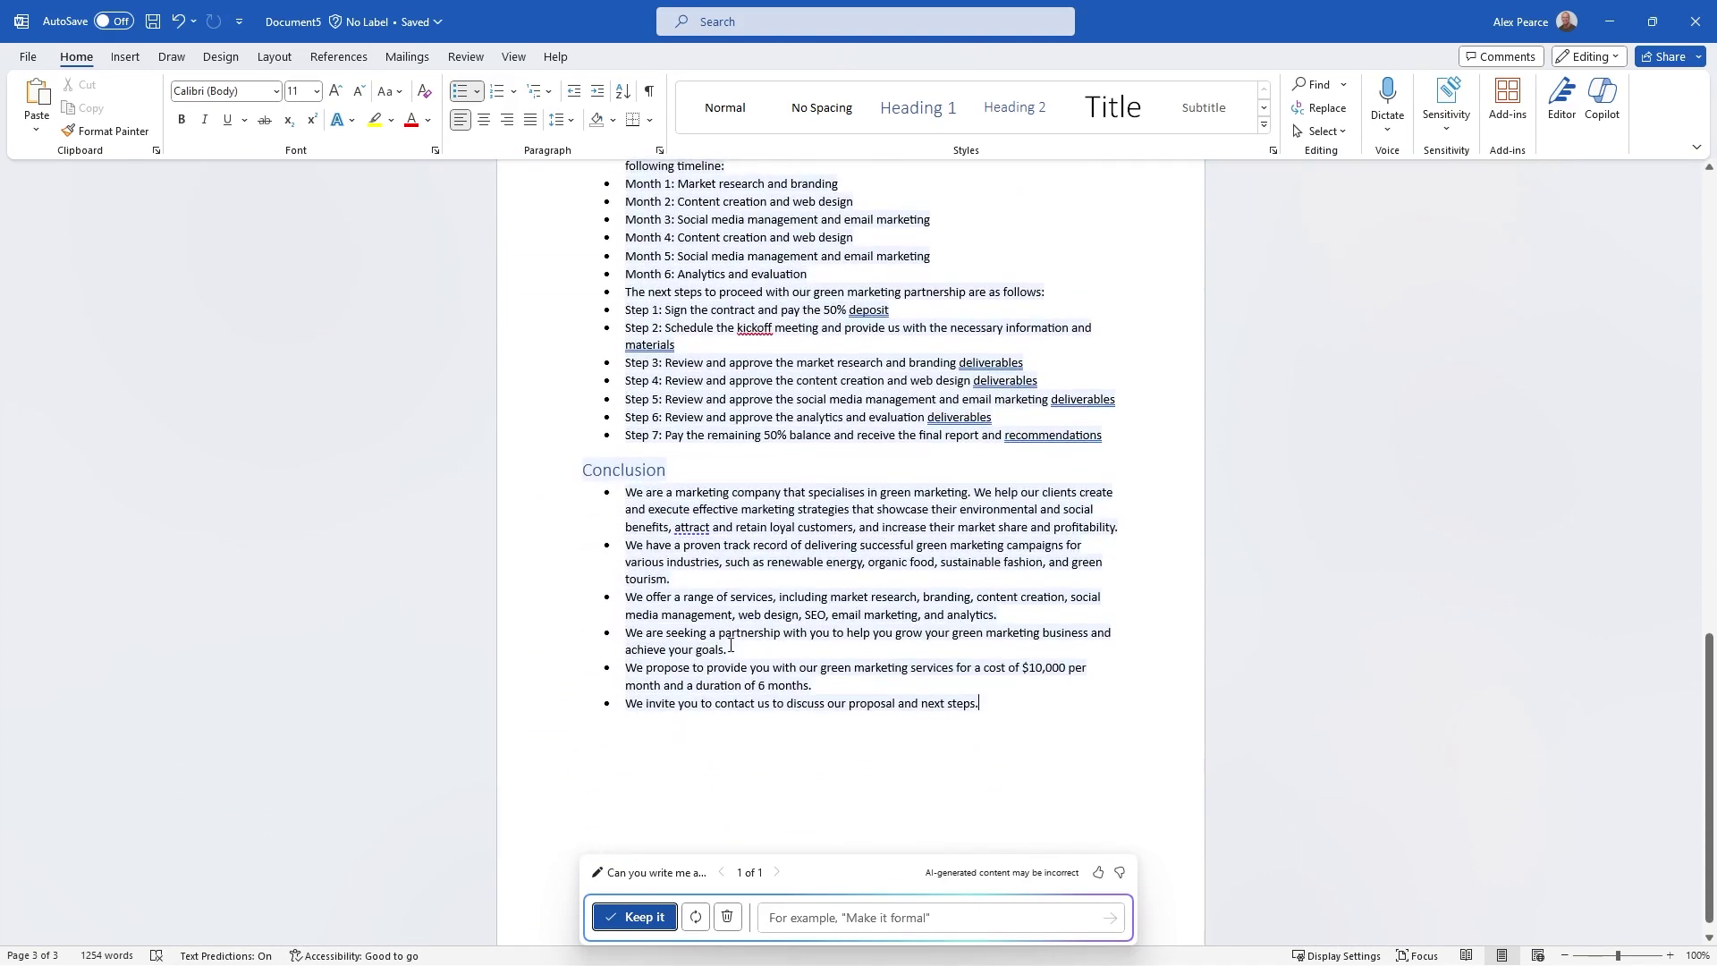
{"action": "left_click", "coordinate": [655, 920]}
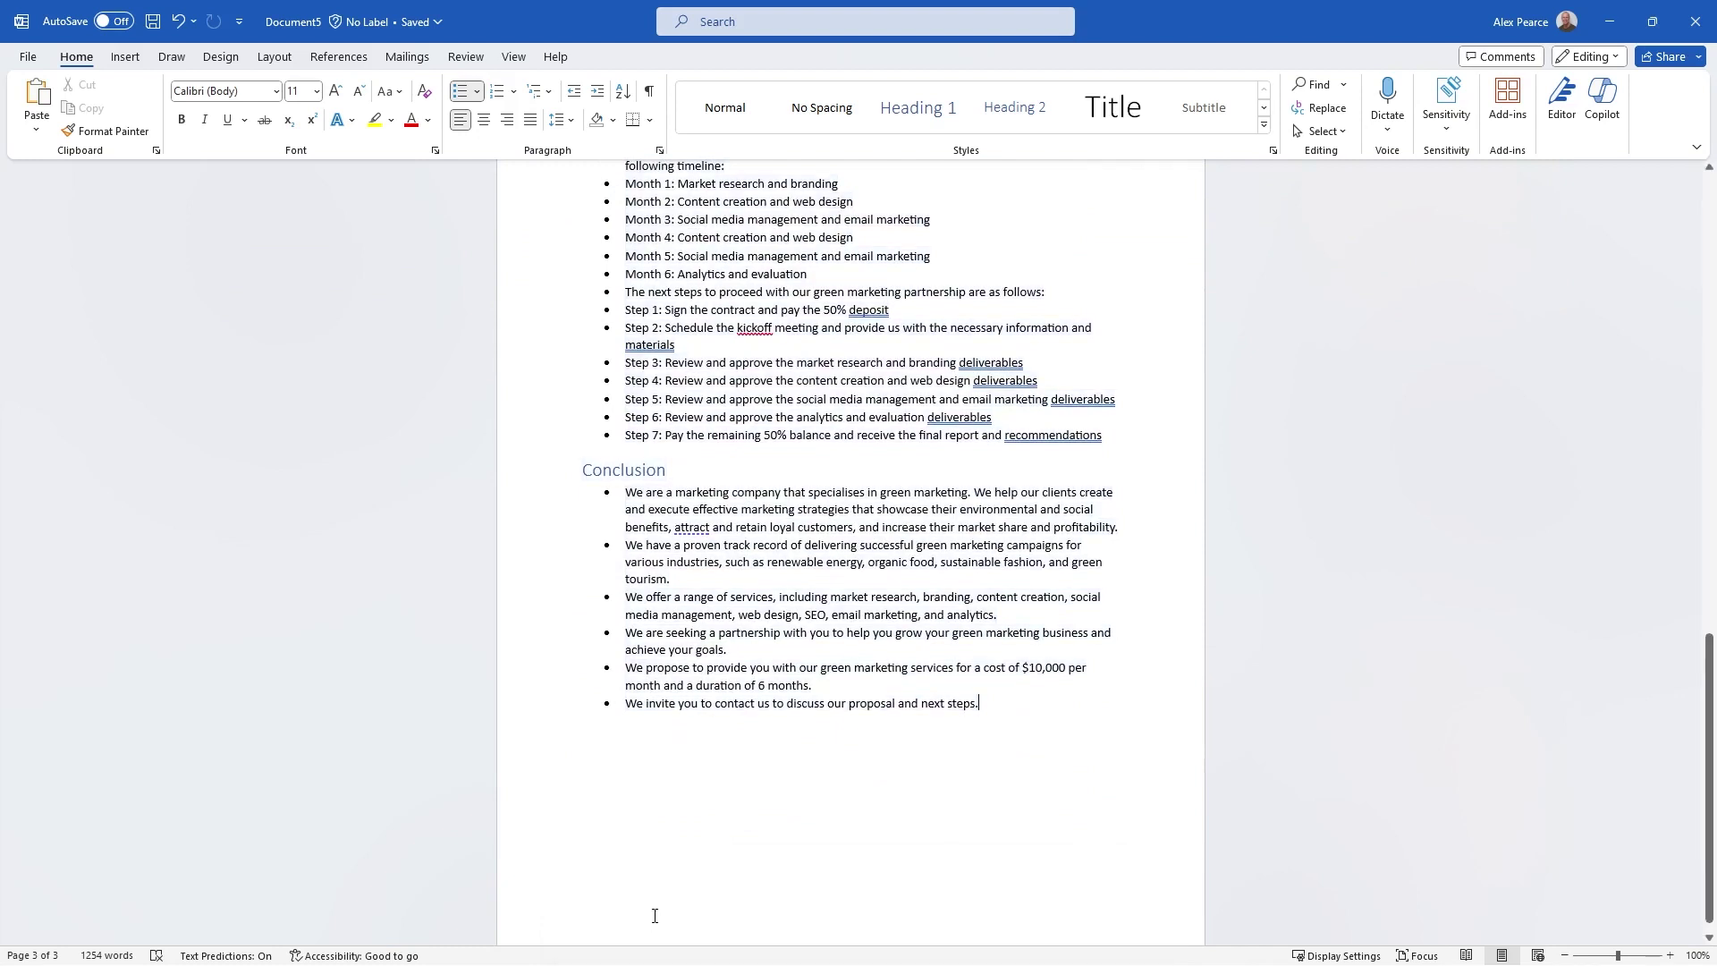
- Open the Copilot pane and have it summarize the green marketing proposal
{"action": "scroll", "coordinate": [939, 614], "scroll_direction": "up", "scroll_amount": 15}
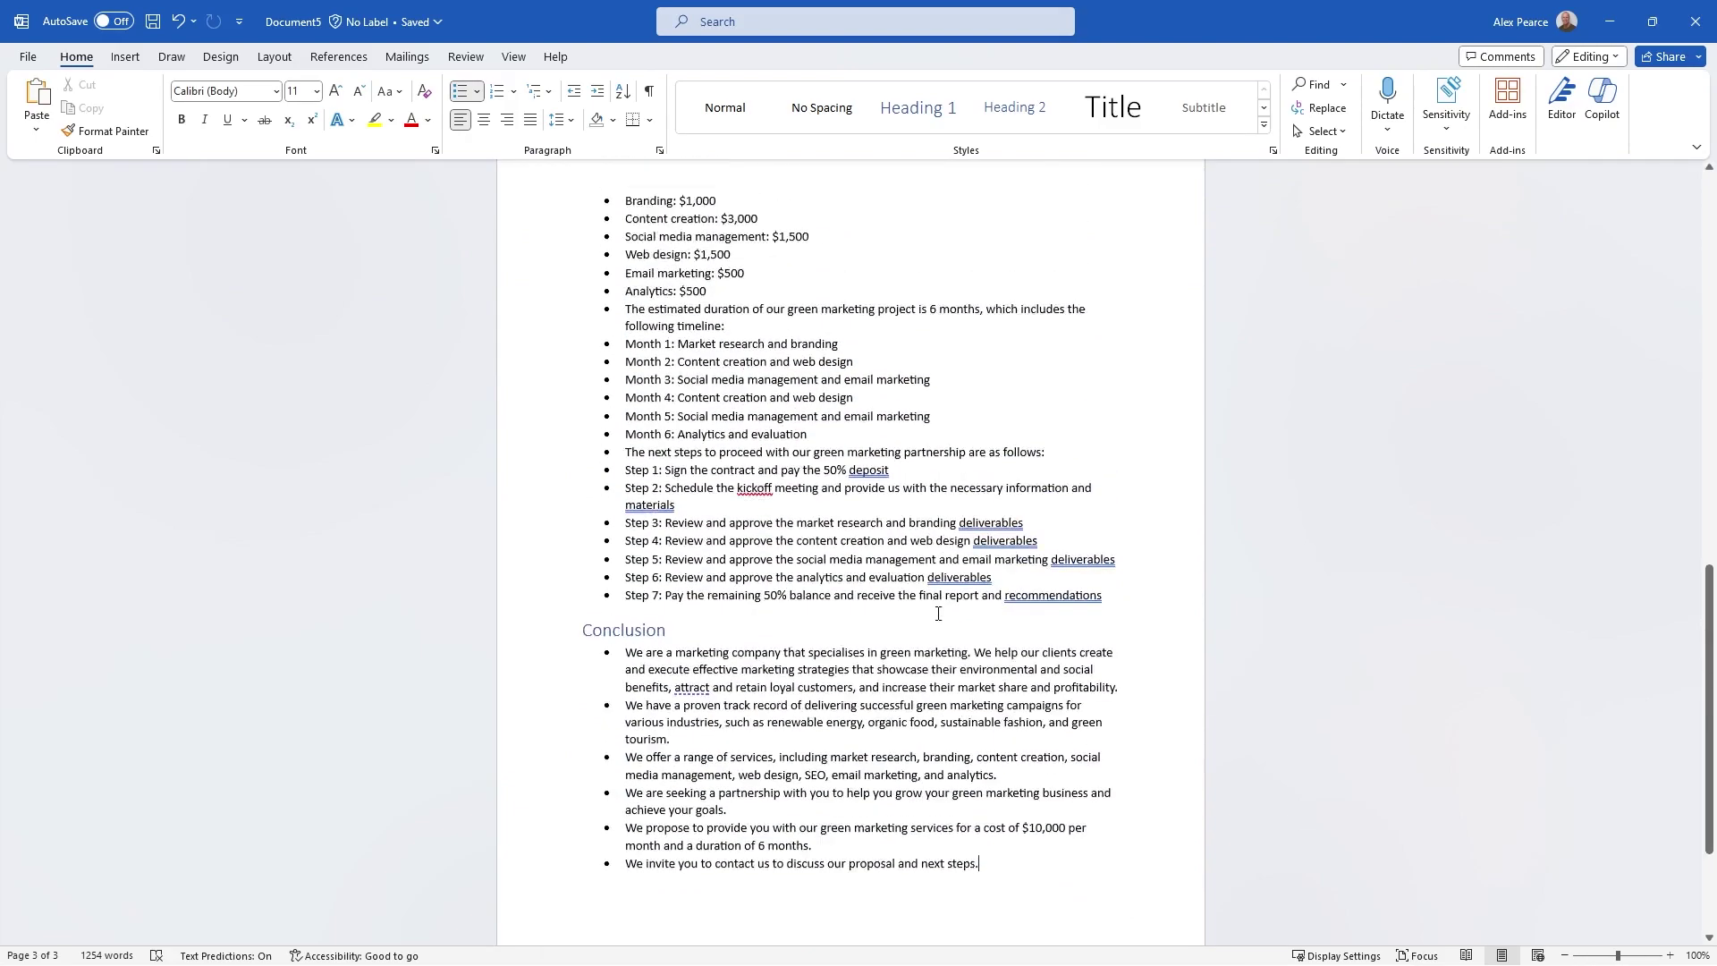
{"action": "scroll", "coordinate": [936, 606], "scroll_direction": "up", "scroll_amount": 4}
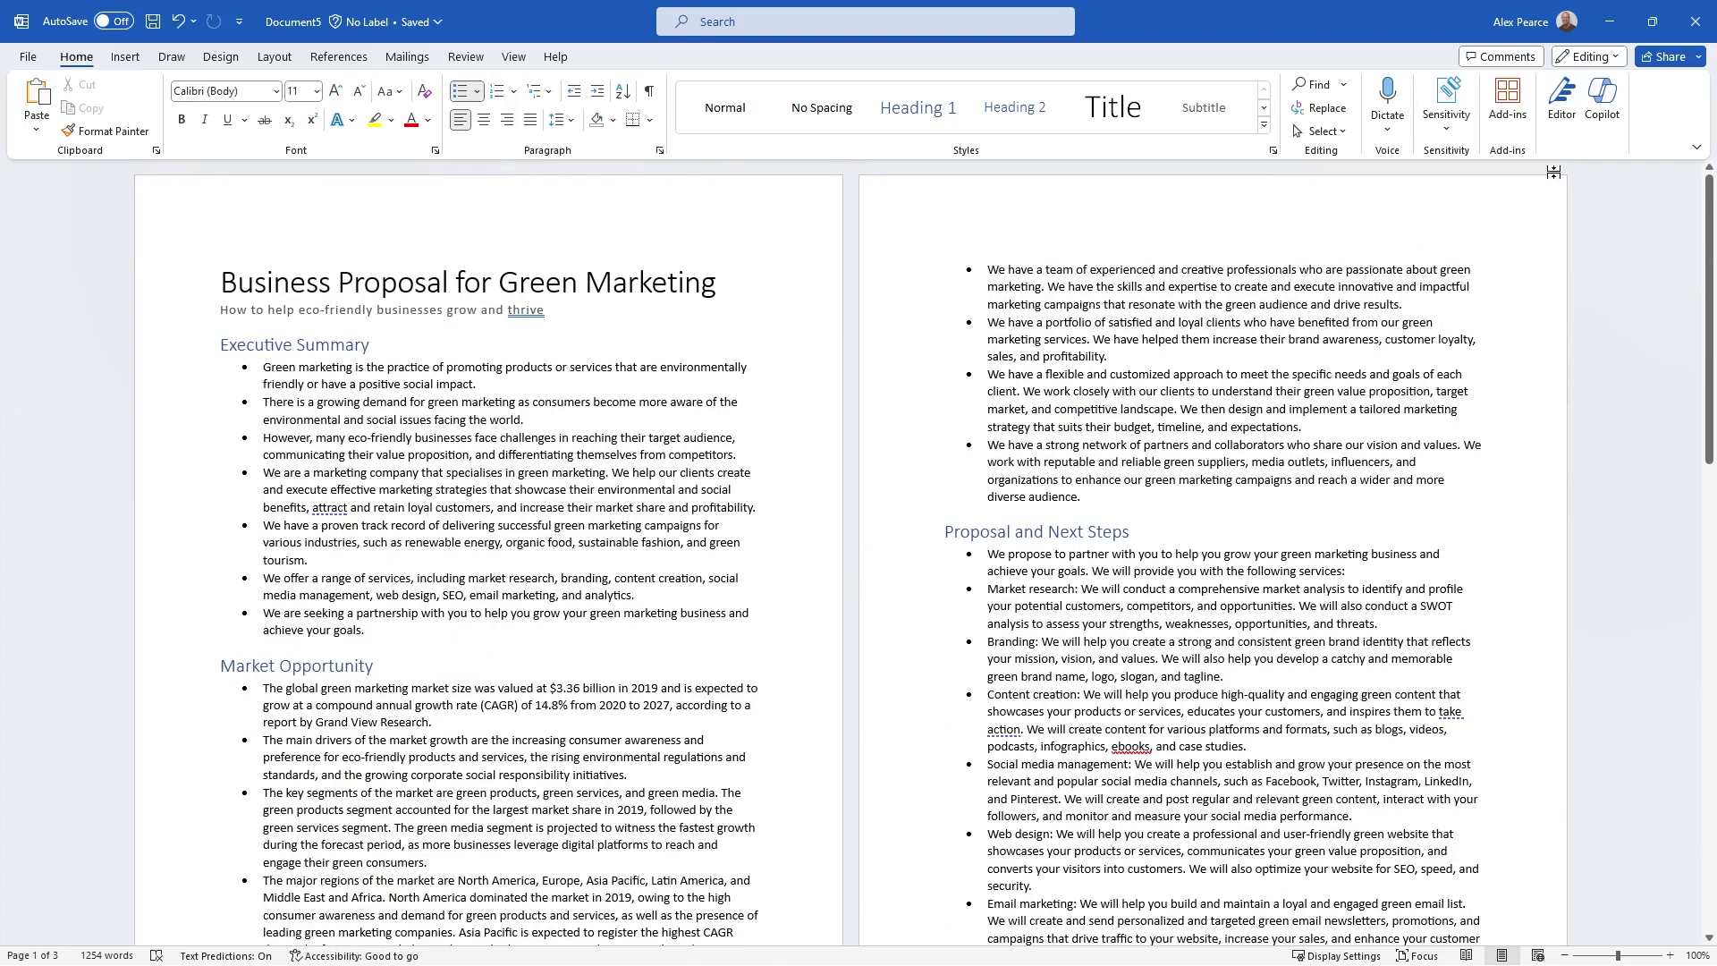
{"action": "left_click", "coordinate": [1596, 120]}
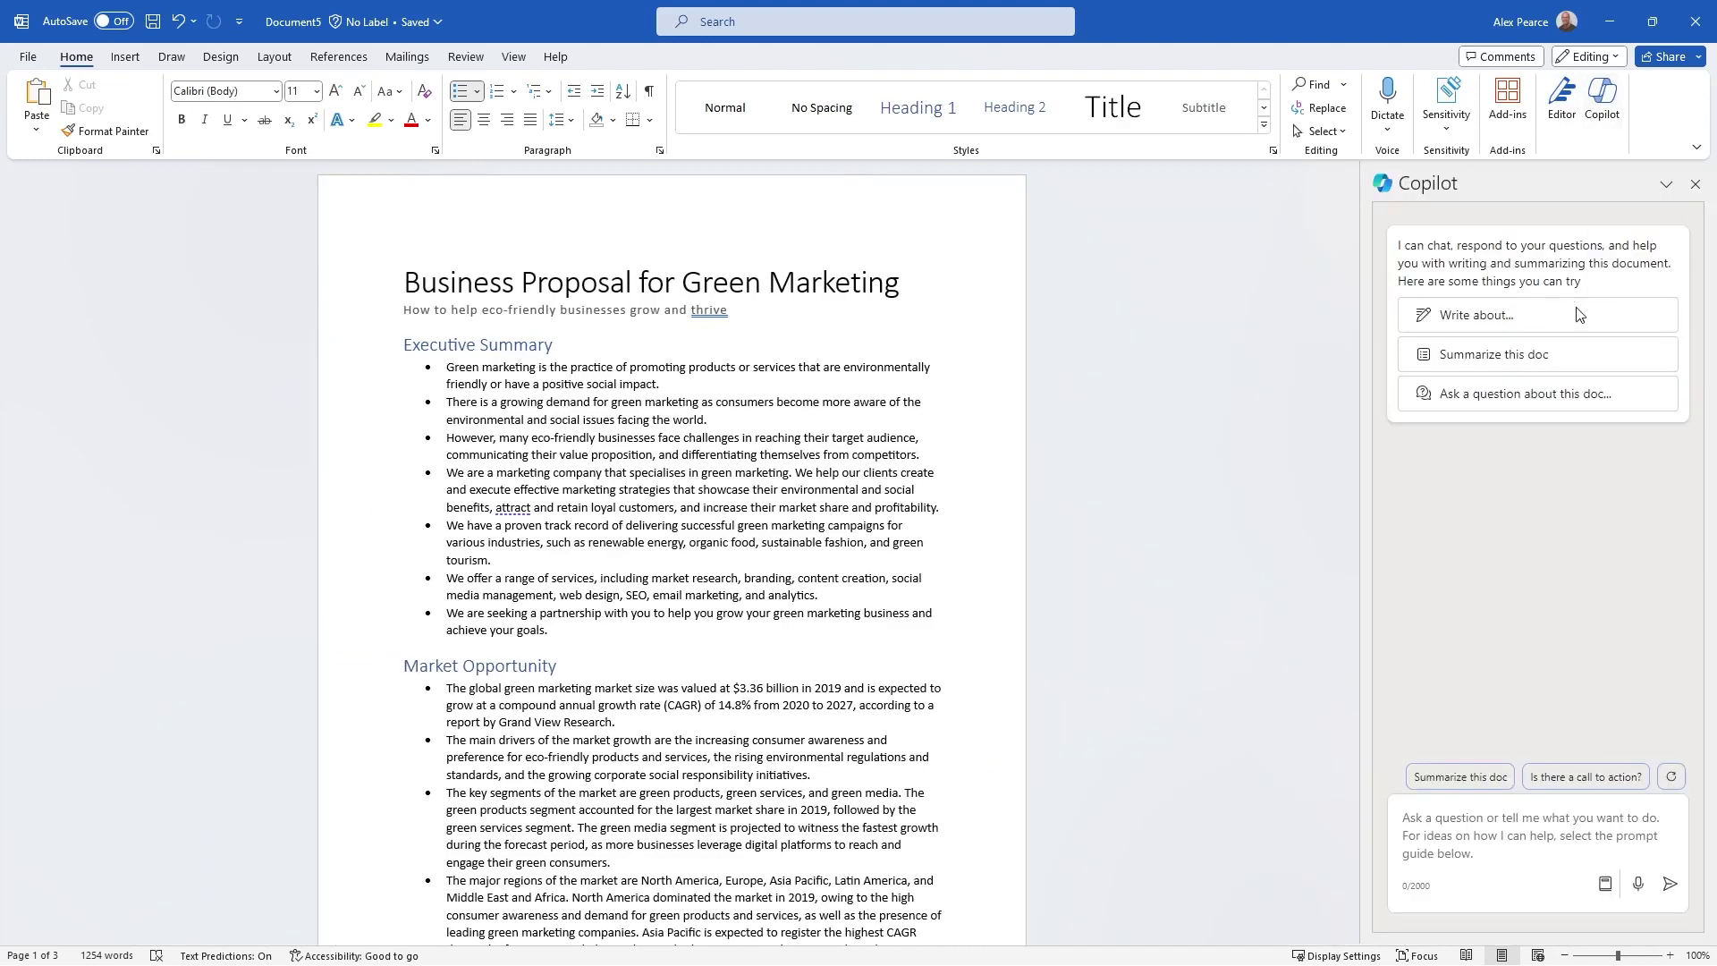
{"action": "left_click", "coordinate": [1540, 357]}
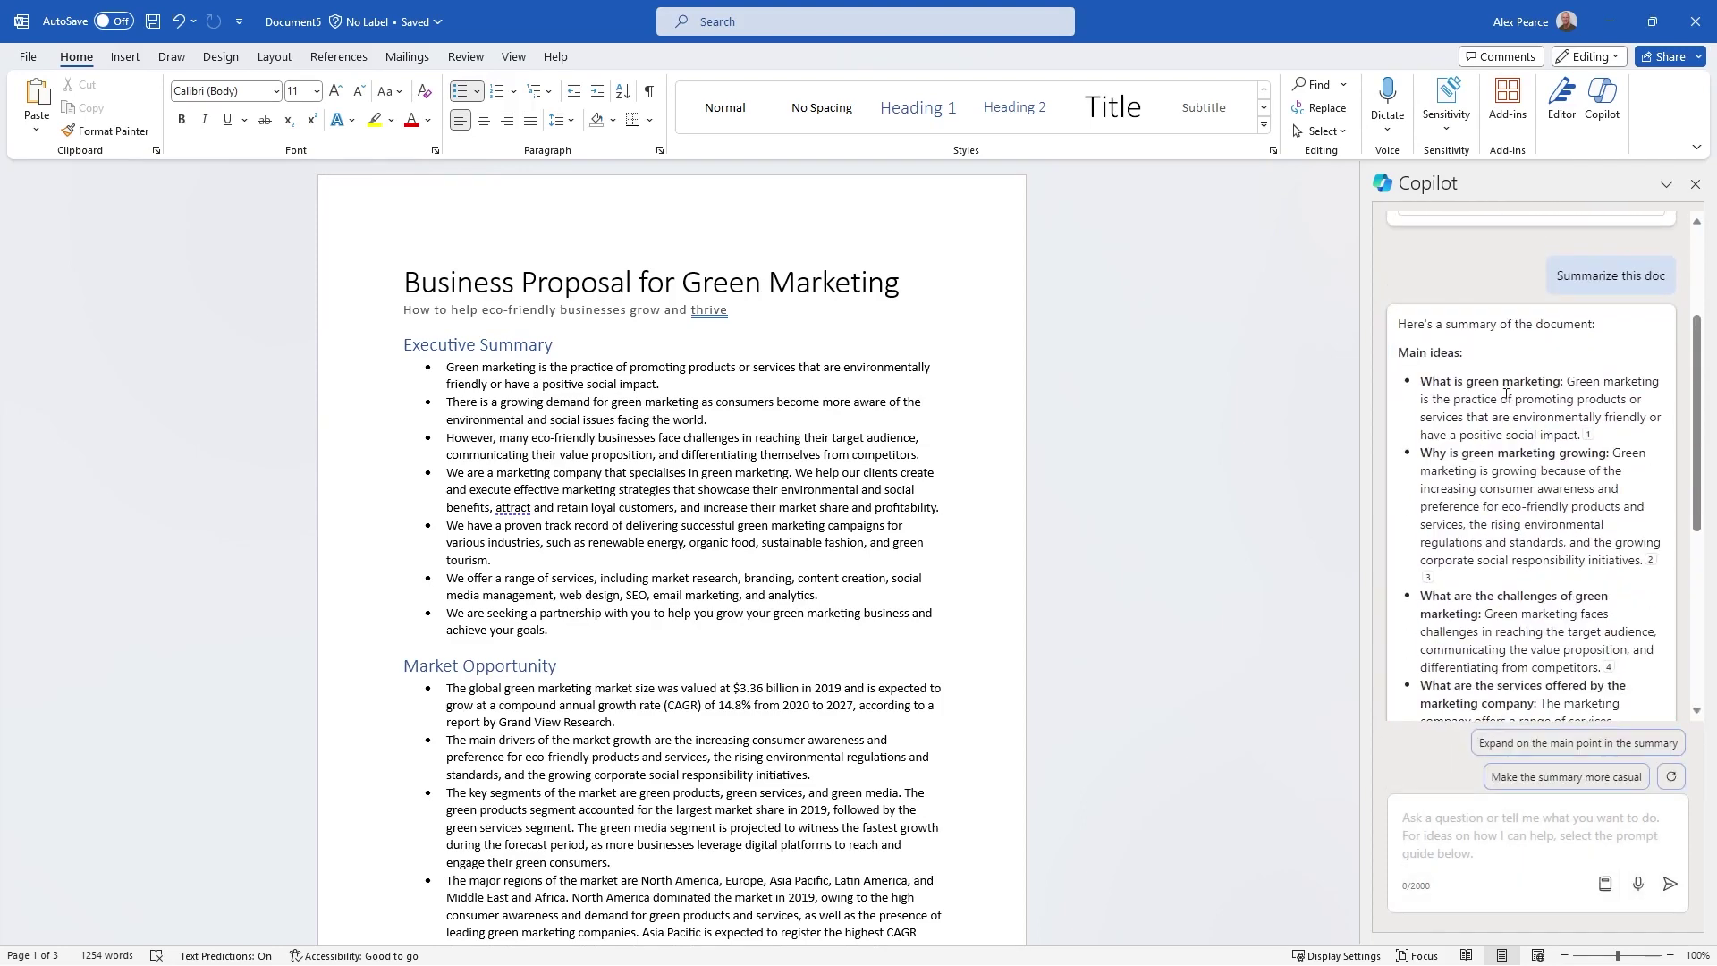
- Check the first citation's source sentence in the summary and begin a follow-up prompt
{"action": "left_click", "coordinate": [1589, 436]}
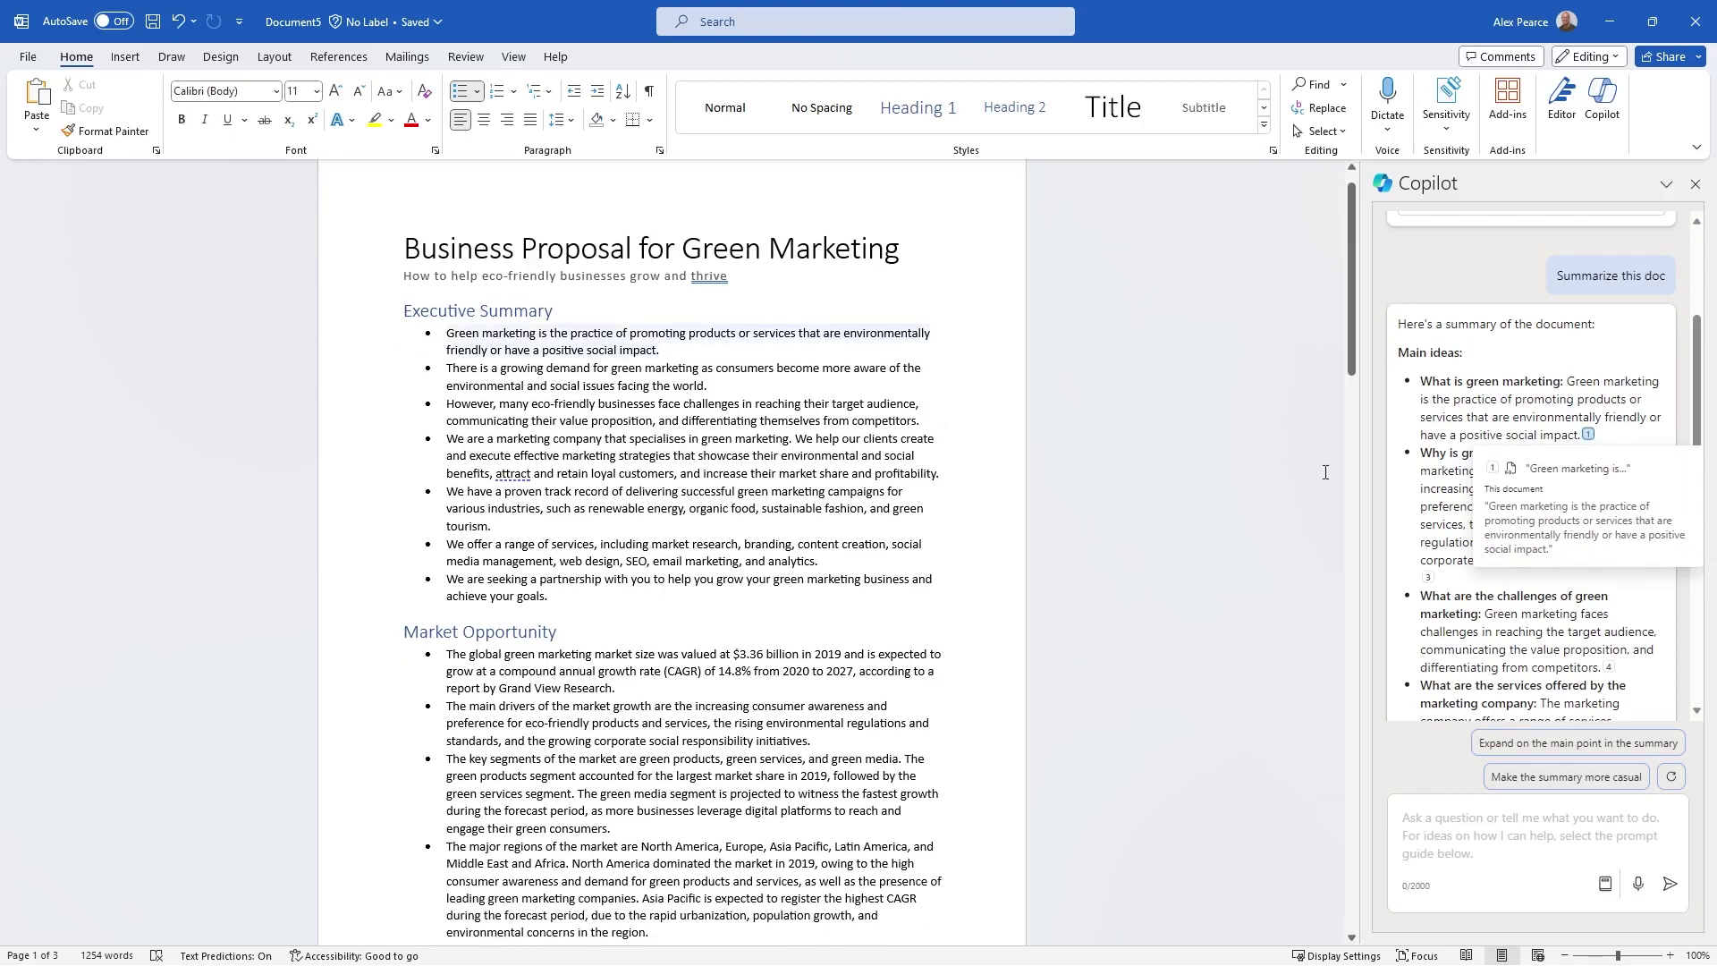
{"action": "scroll", "coordinate": [1448, 522], "scroll_direction": "down", "scroll_amount": 5}
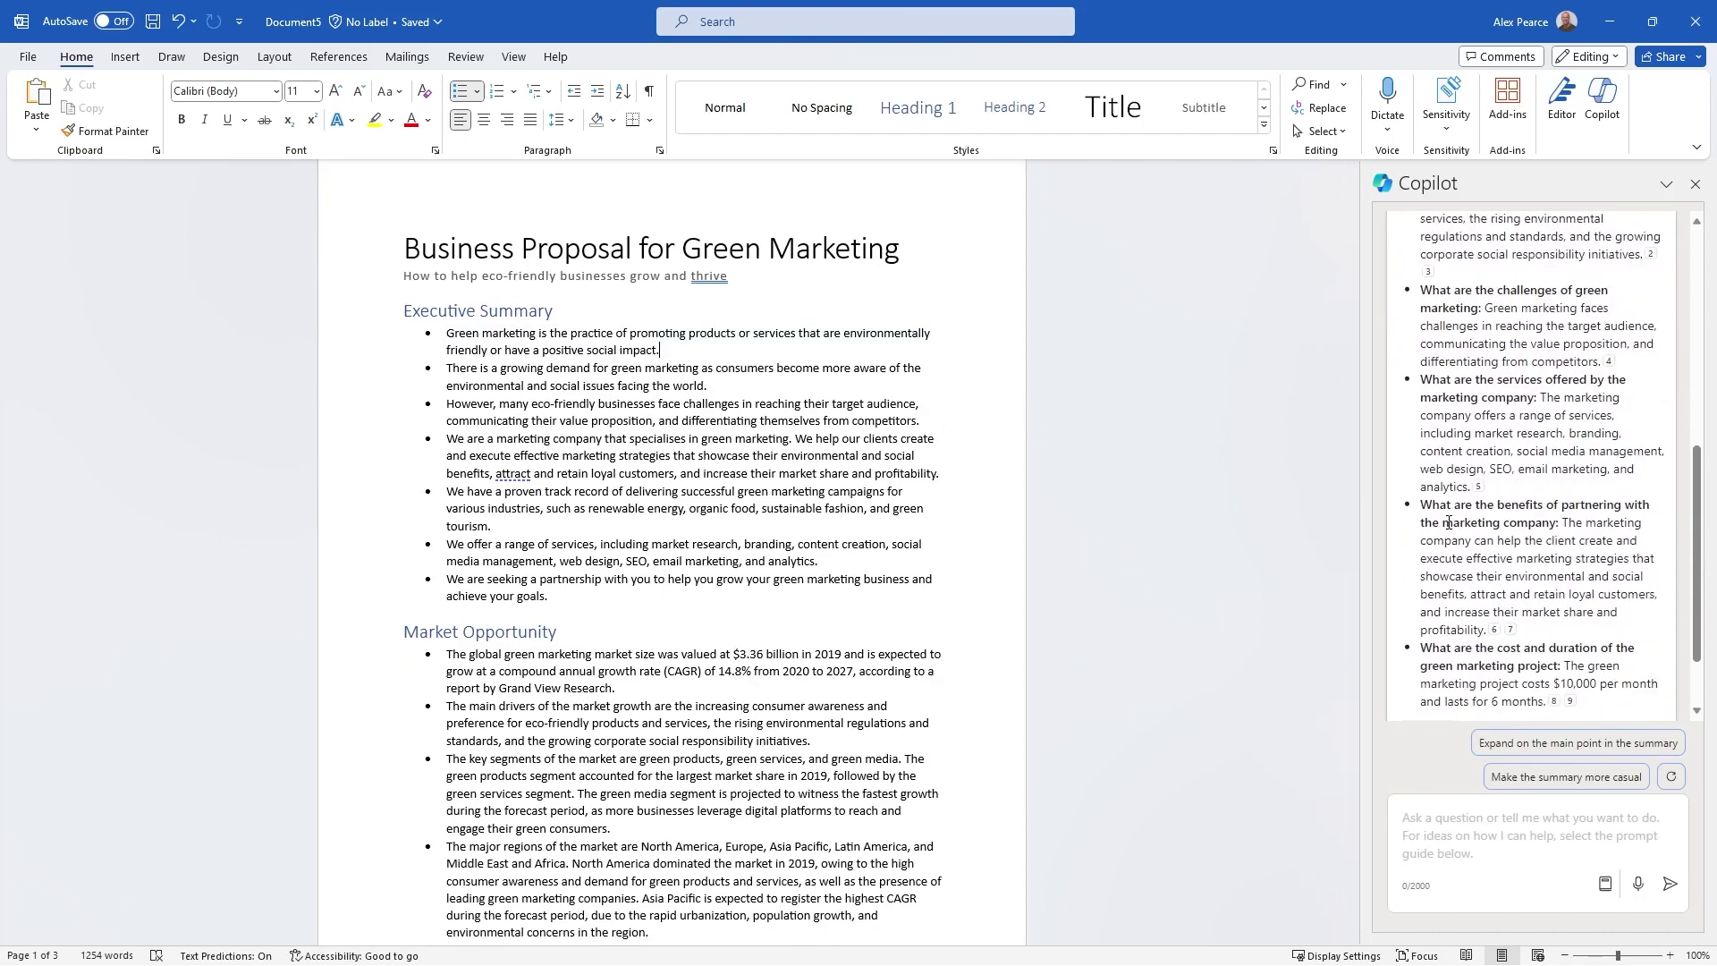
{"action": "scroll", "coordinate": [1448, 522], "scroll_direction": "down", "scroll_amount": 2}
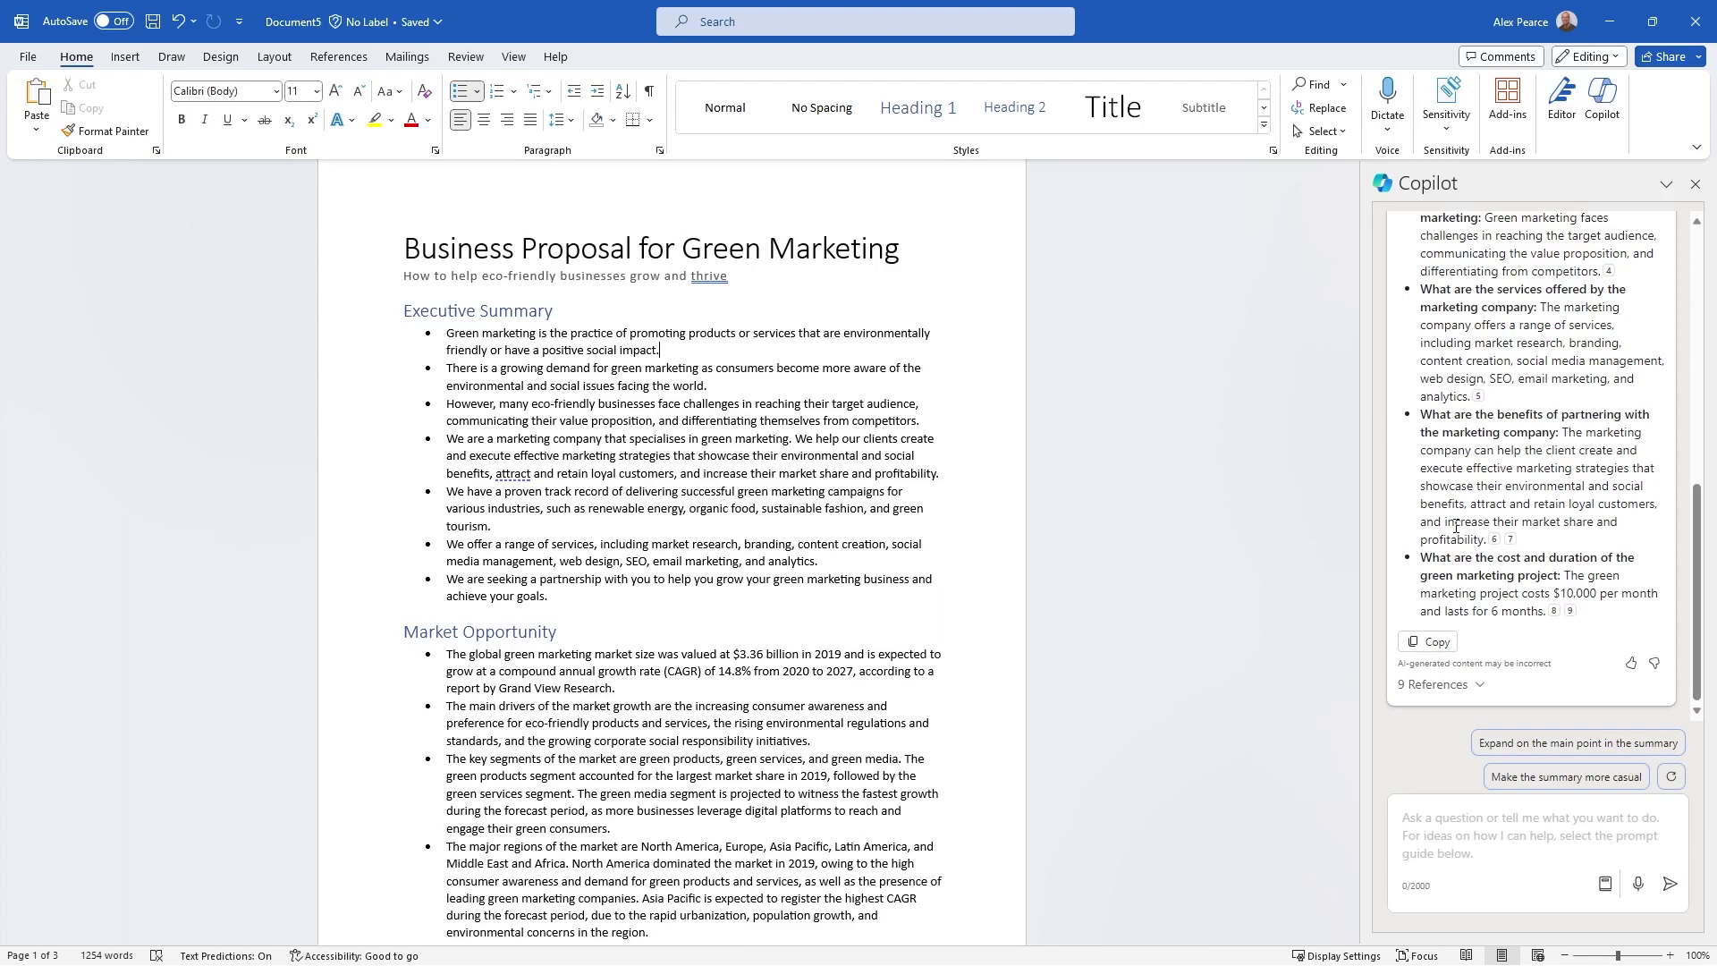
{"action": "left_click", "coordinate": [1473, 836]}
- Ask Copilot to write an email to a colleague about the new green marketing business proposal
{"action": "type", "text": "Can you"}
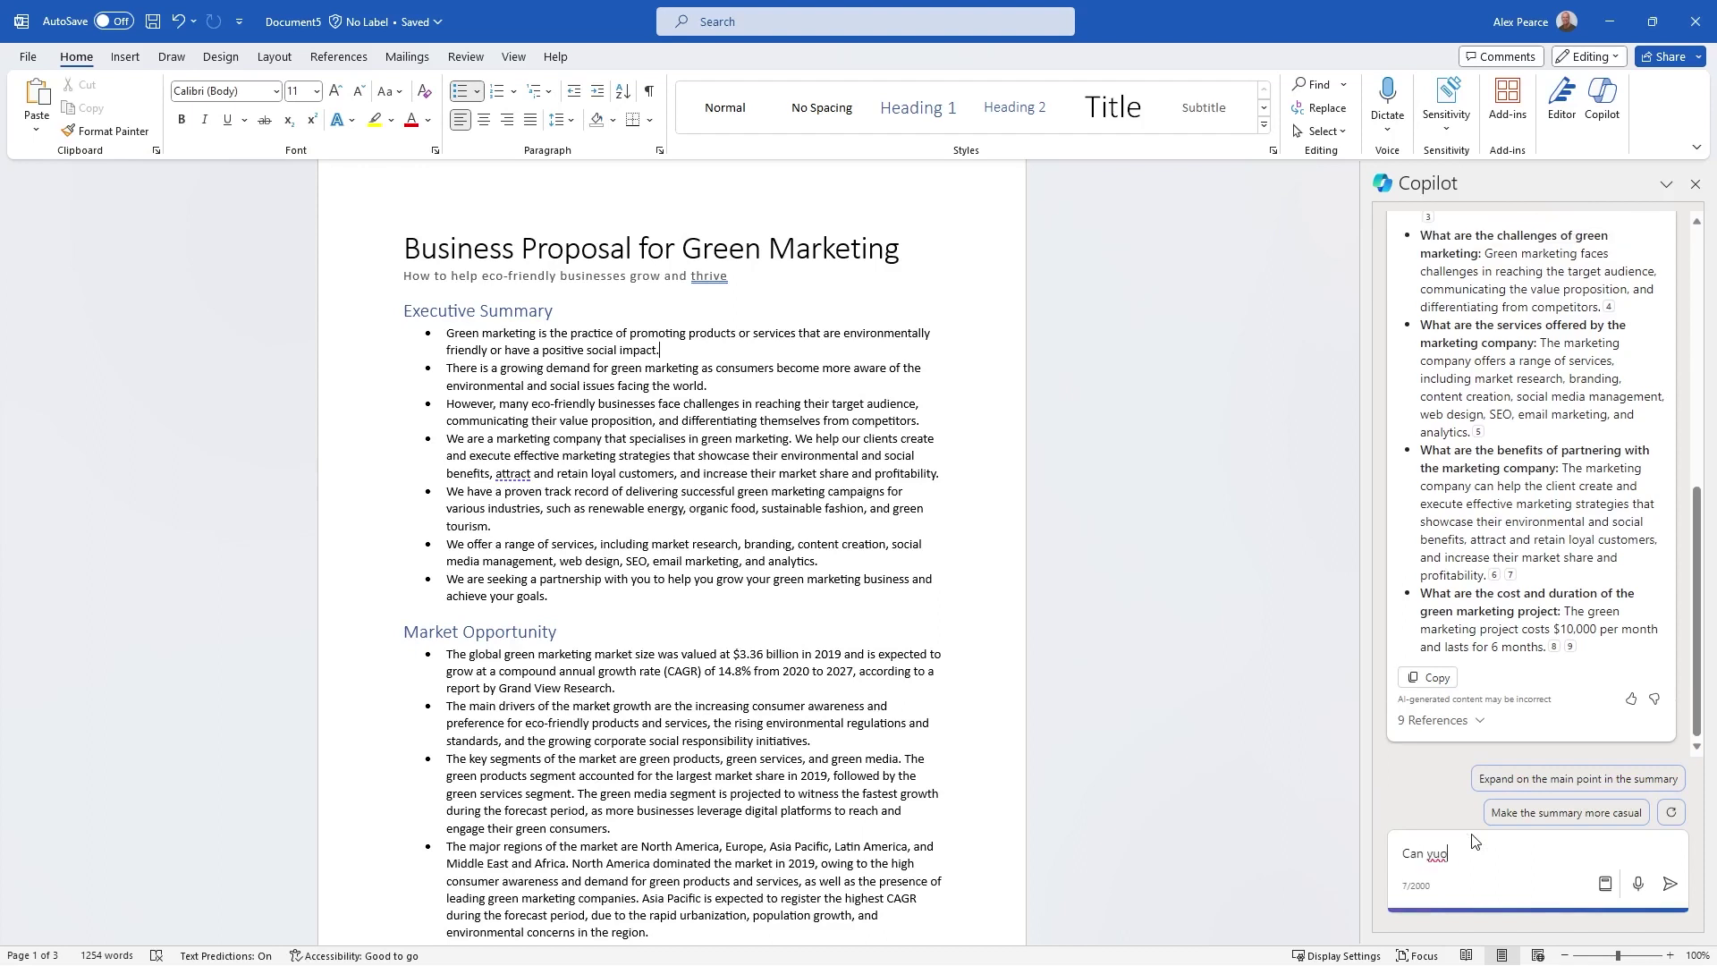
{"action": "type", "text": " write me an email to Dave around this new business"}
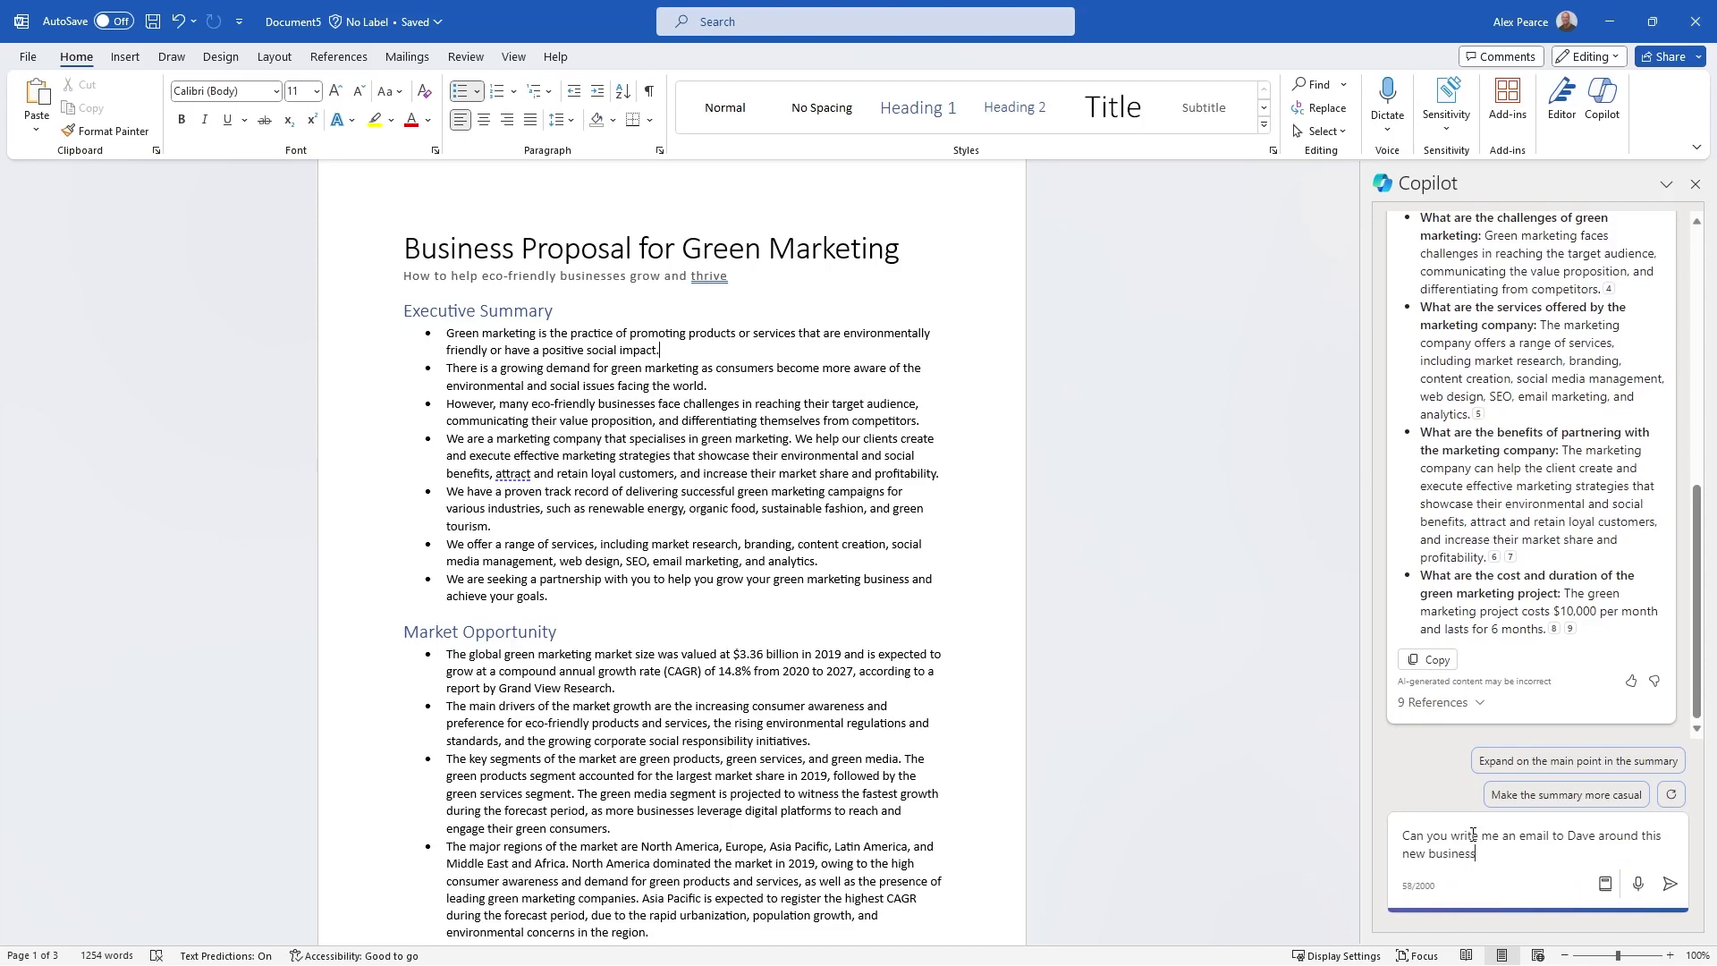
{"action": "type", "text": " proposal"}
{"action": "key", "text": "Return"}
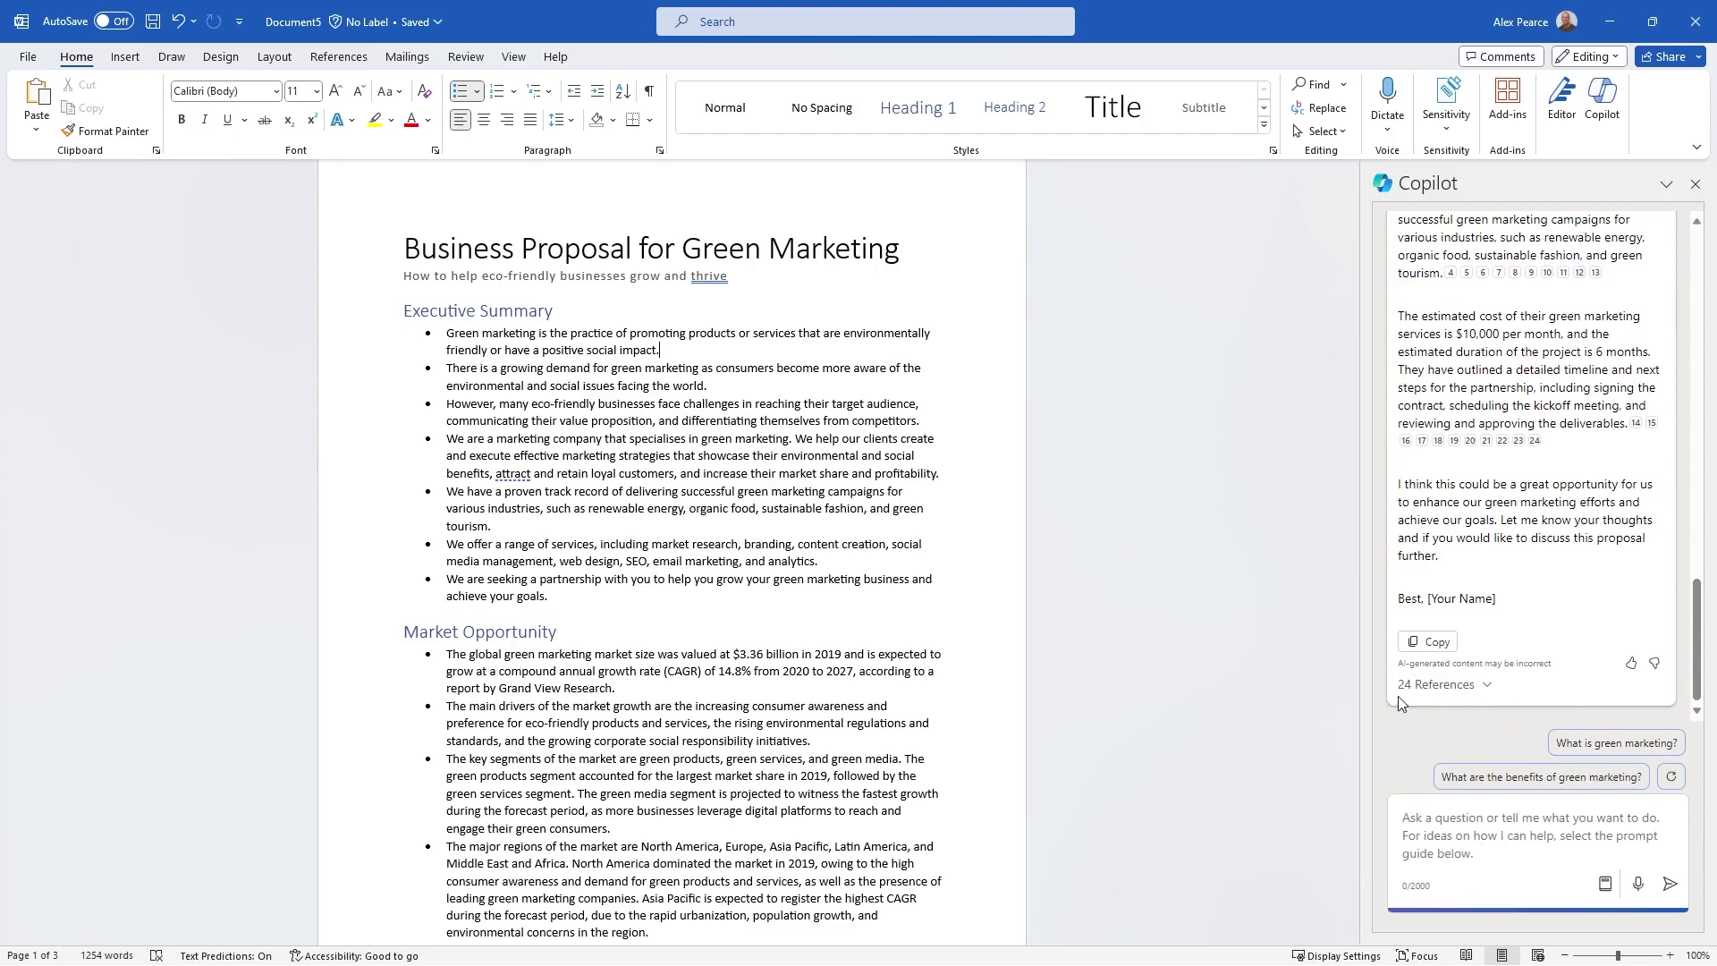
- Copy the email Copilot drafted about the green marketing proposal from the Copilot response
{"action": "mouse_move", "coordinate": [1508, 434]}
{"action": "scroll", "coordinate": [1483, 393], "scroll_direction": "up", "scroll_amount": 3}
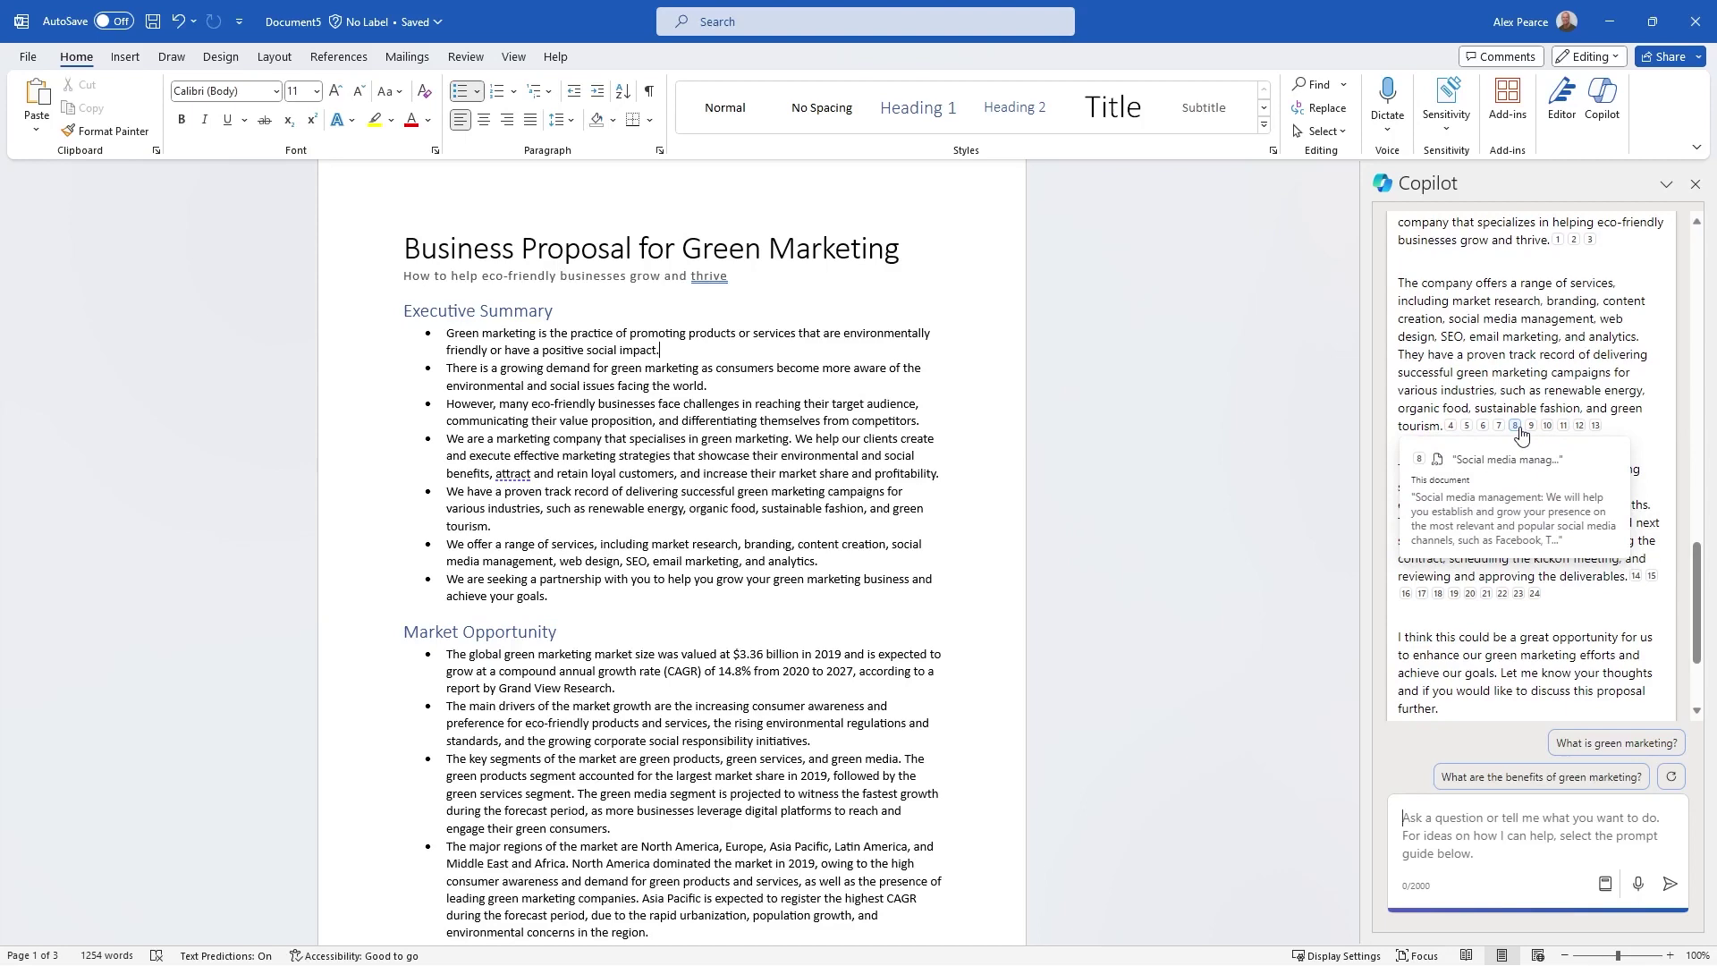
{"action": "scroll", "coordinate": [1521, 438], "scroll_direction": "down", "scroll_amount": 3}
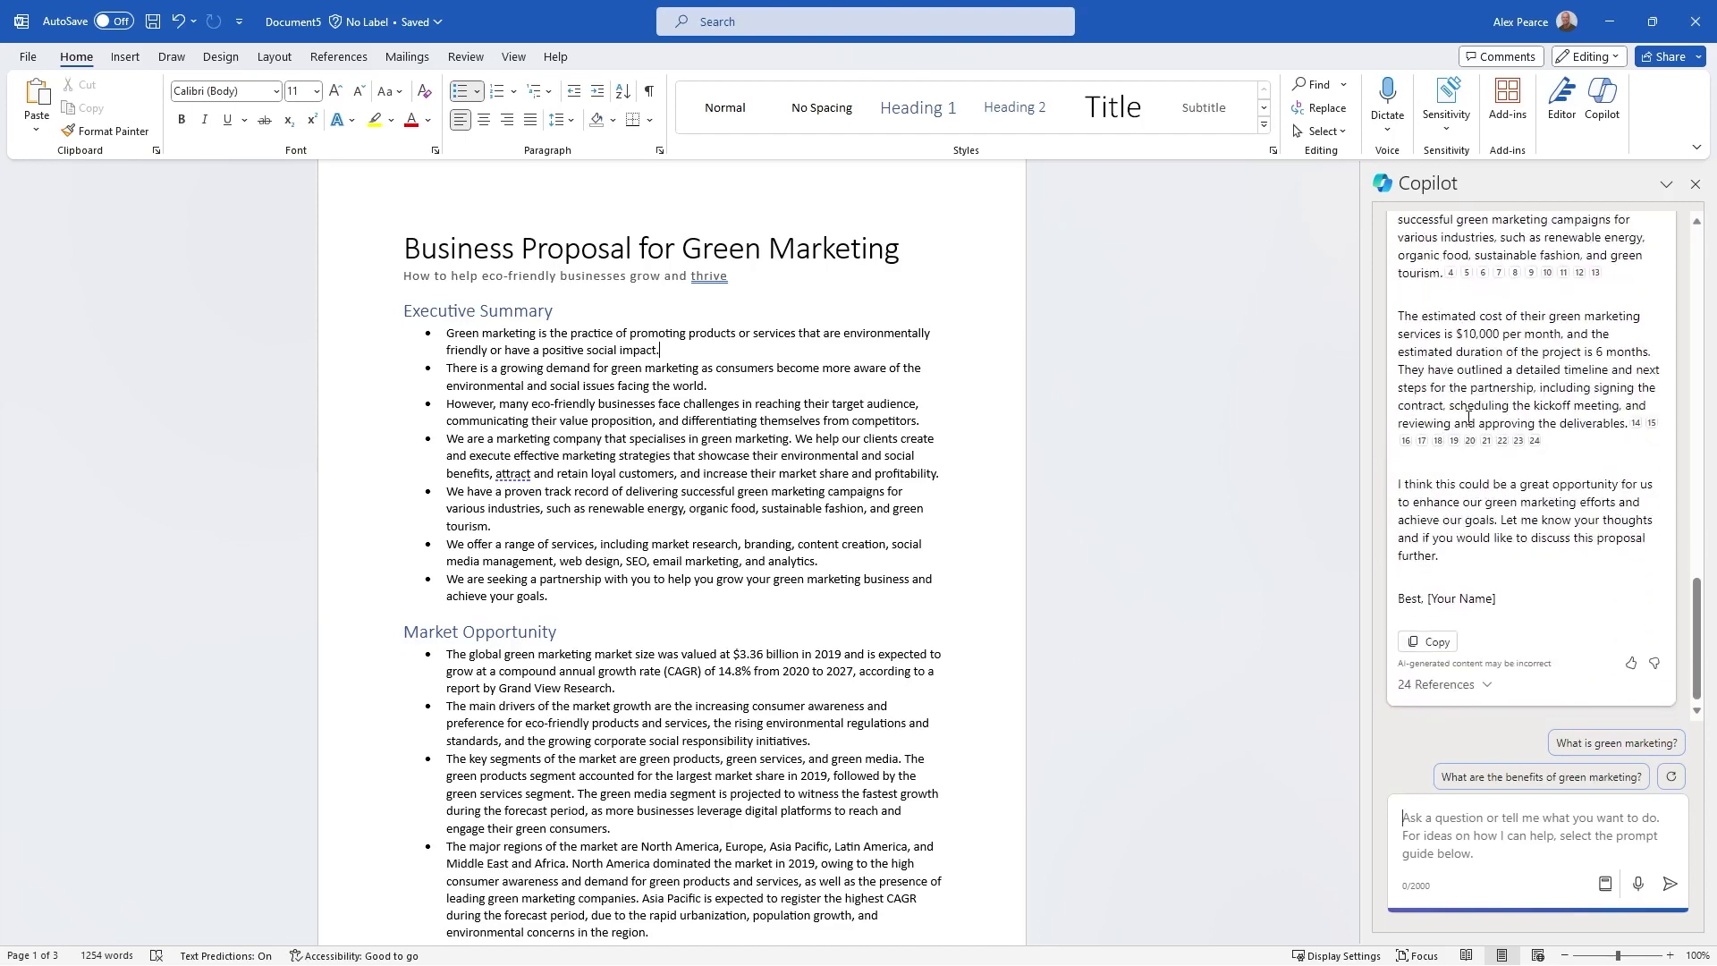
{"action": "left_click", "coordinate": [1431, 641]}
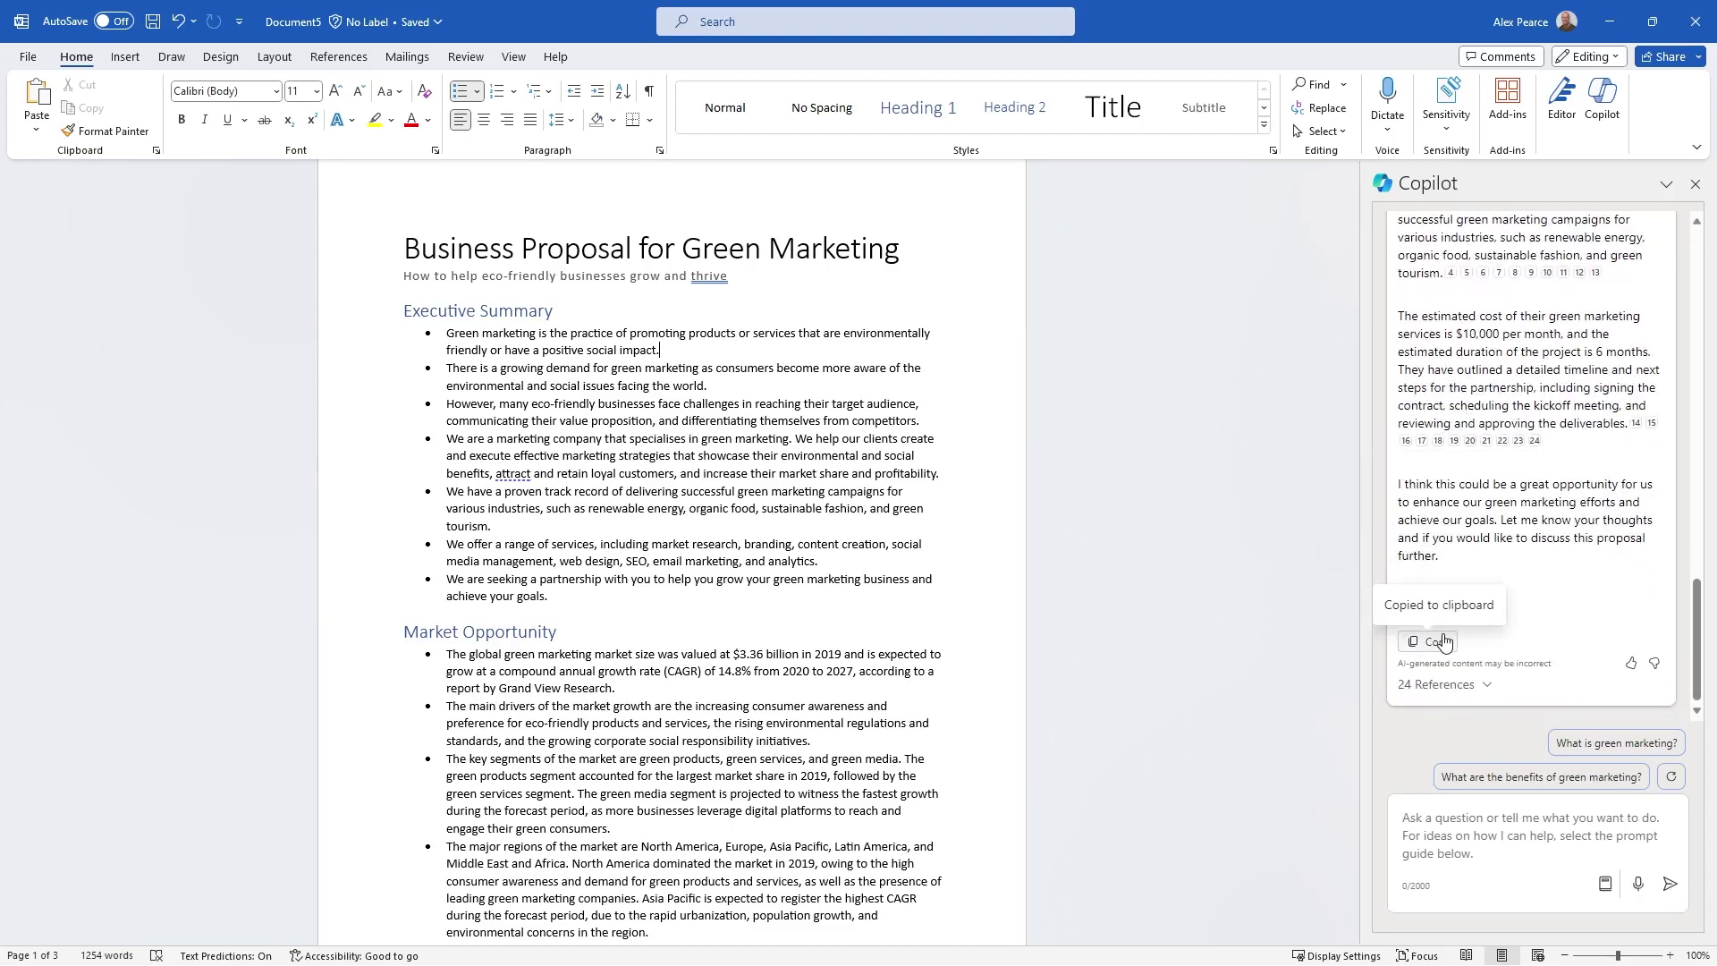